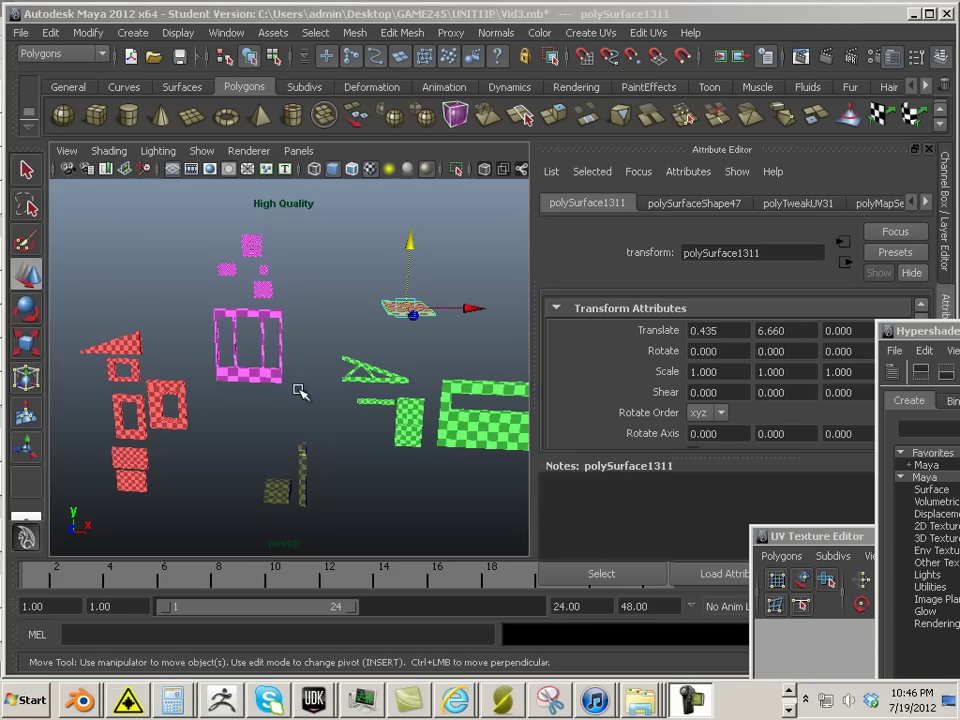
- Select all of the red checkered building pieces together in the perspective view
{"action": "middle_click_drag", "start_coordinate": [192, 408], "coordinate": [350, 367], "text": "alt"}
{"action": "right_click_drag", "start_coordinate": [264, 364], "coordinate": [380, 440], "text": "alt"}
{"action": "middle_click_drag", "start_coordinate": [284, 434], "coordinate": [403, 332], "text": "alt"}
{"action": "right_click_drag", "start_coordinate": [403, 332], "coordinate": [250, 328], "text": "alt"}
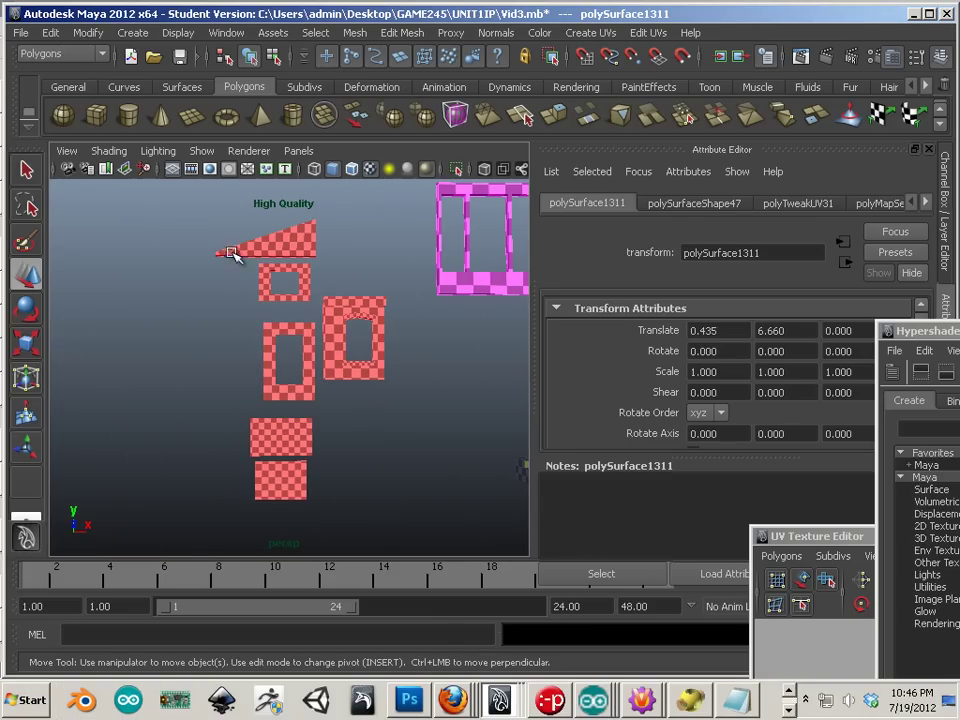
{"action": "left_click_drag", "start_coordinate": [337, 533], "coordinate": [333, 511]}
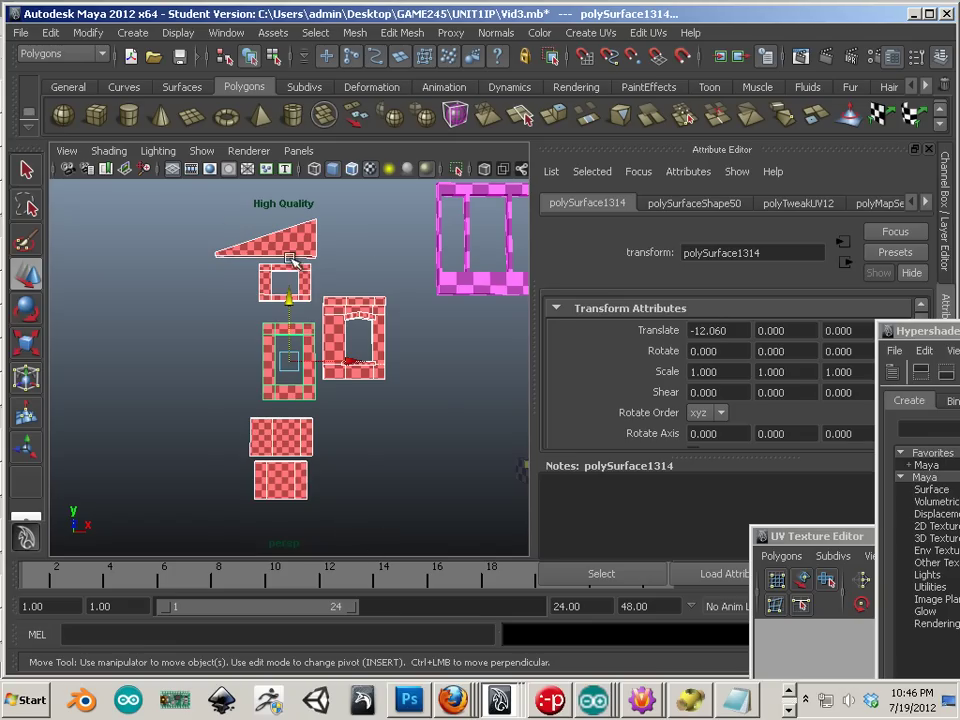
{"action": "left_click_drag", "start_coordinate": [222, 241], "coordinate": [377, 540]}
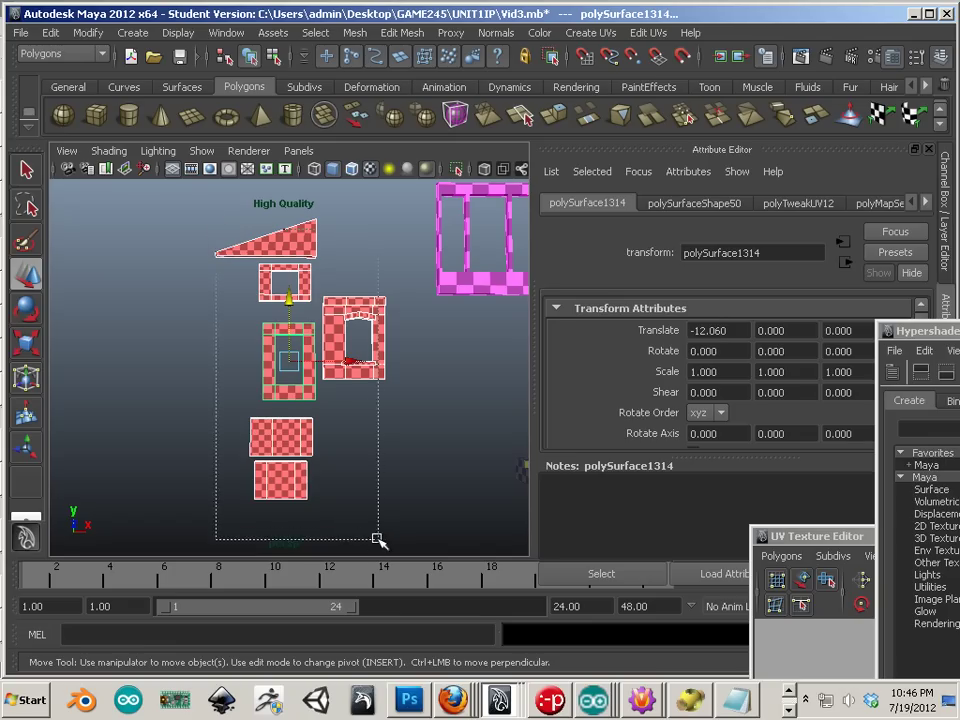
- Open the UV Texture Editor for the selected pieces and place its window beside the red models with the UV grid in view
{"action": "left_click", "coordinate": [355, 33]}
{"action": "left_click", "coordinate": [355, 33]}
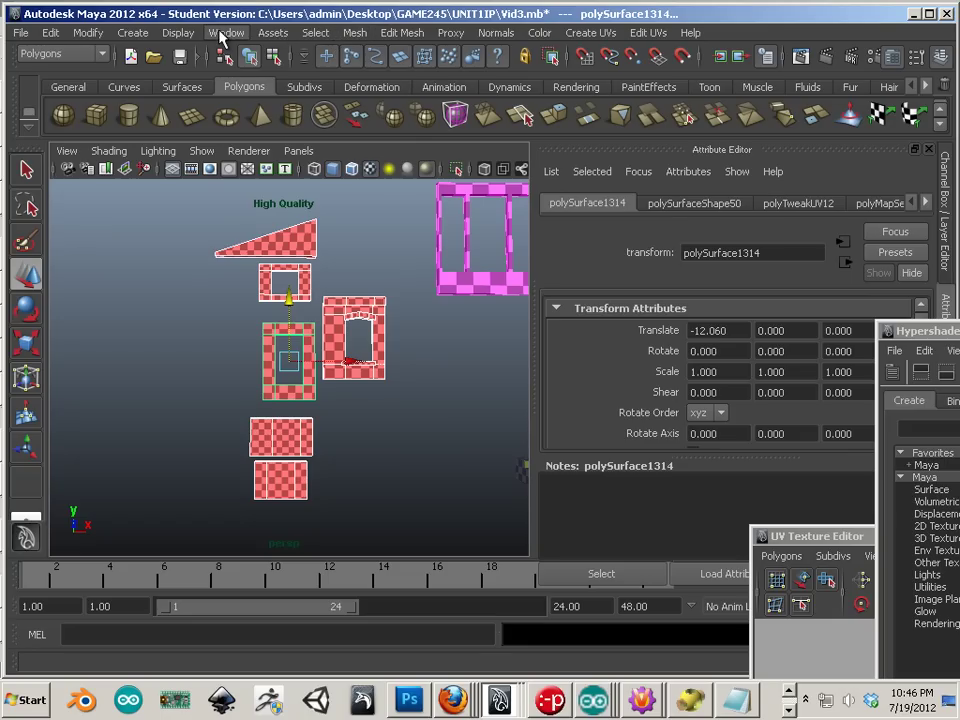
{"action": "left_click", "coordinate": [221, 35]}
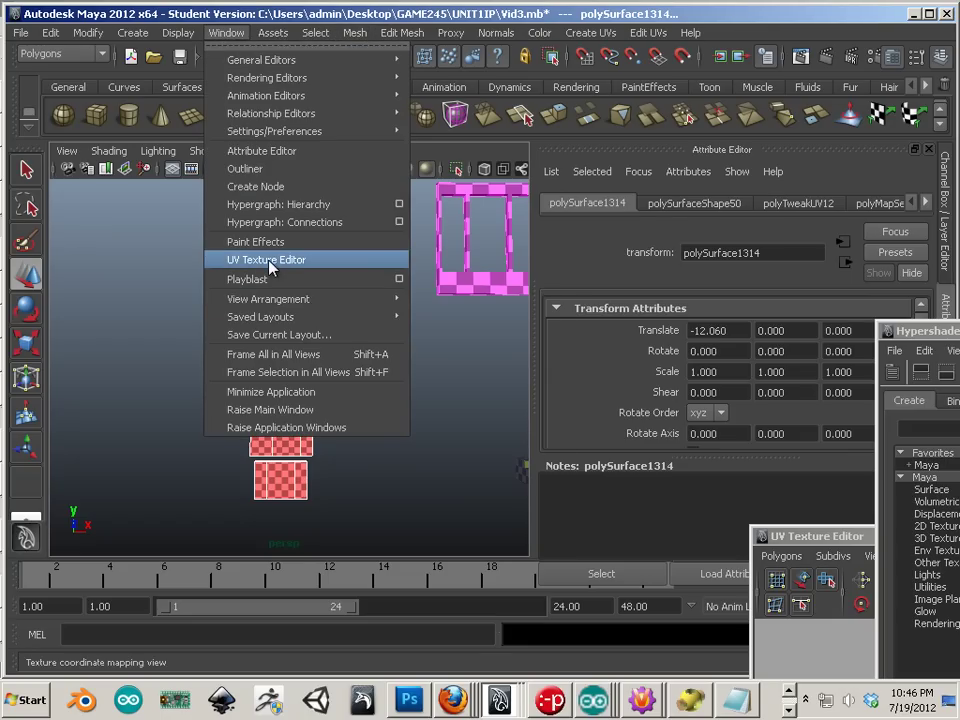
{"action": "left_click", "coordinate": [268, 260]}
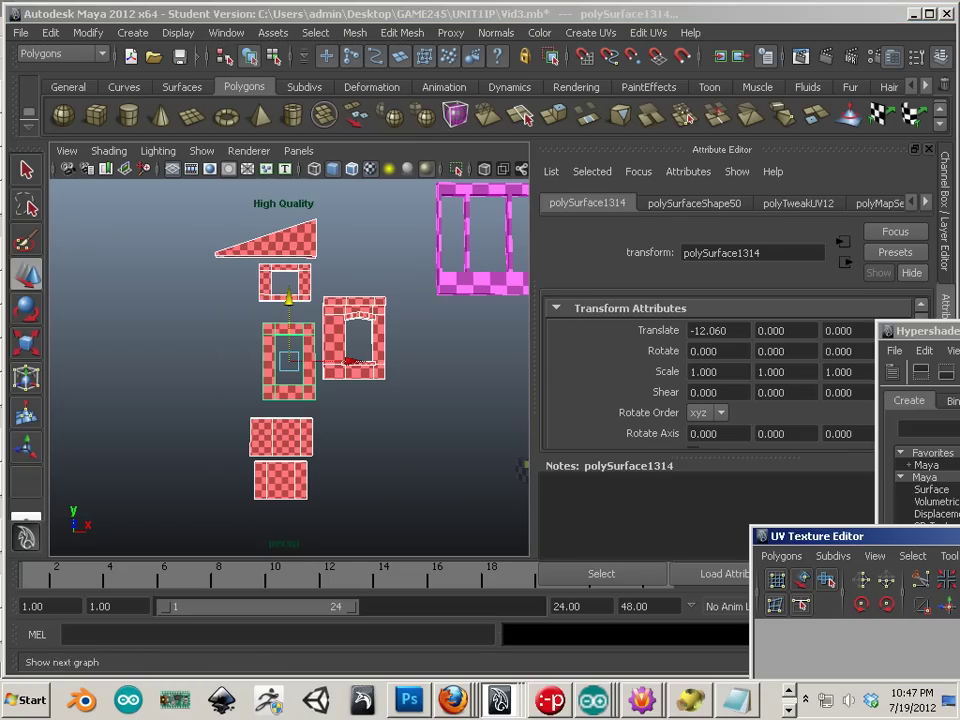
{"action": "left_click_drag", "start_coordinate": [959, 542], "coordinate": [699, 162]}
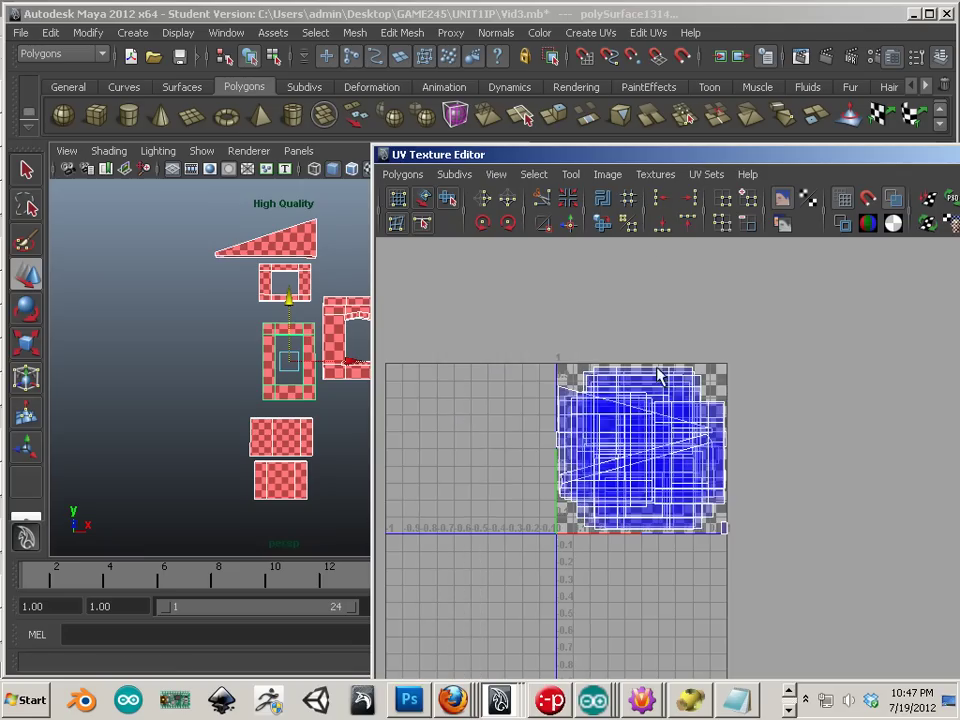
{"action": "scroll", "coordinate": [664, 400], "scroll_direction": "down", "scroll_amount": 3}
{"action": "middle_click_drag", "start_coordinate": [676, 464], "coordinate": [668, 415], "text": "alt"}
{"action": "right_click_drag", "start_coordinate": [649, 407], "coordinate": [844, 506], "text": "alt"}
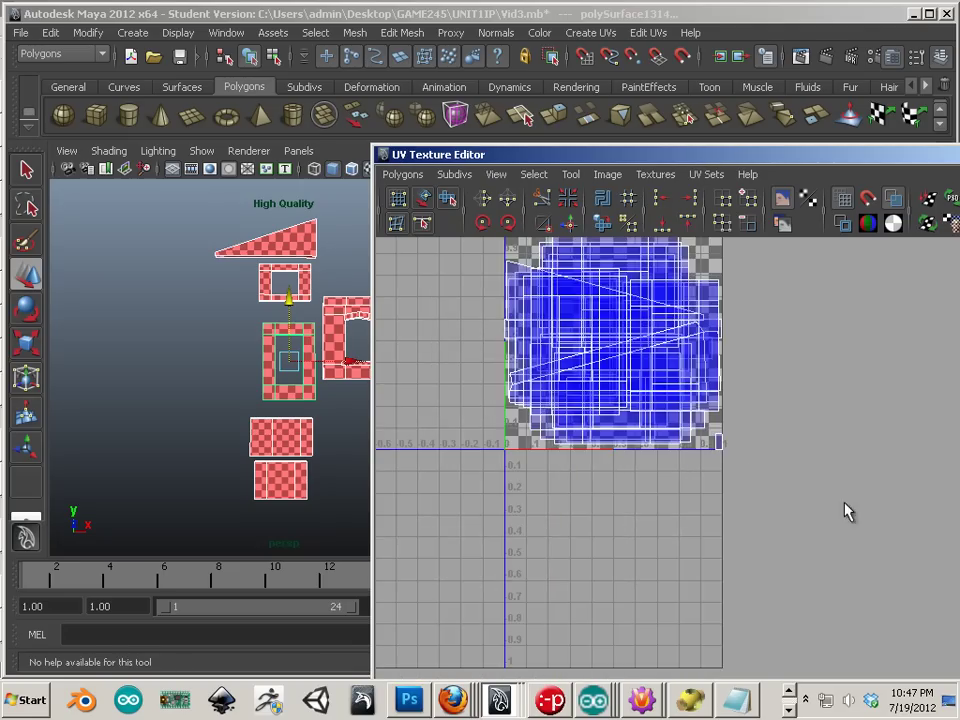
{"action": "middle_click_drag", "start_coordinate": [589, 372], "coordinate": [644, 460], "text": "alt"}
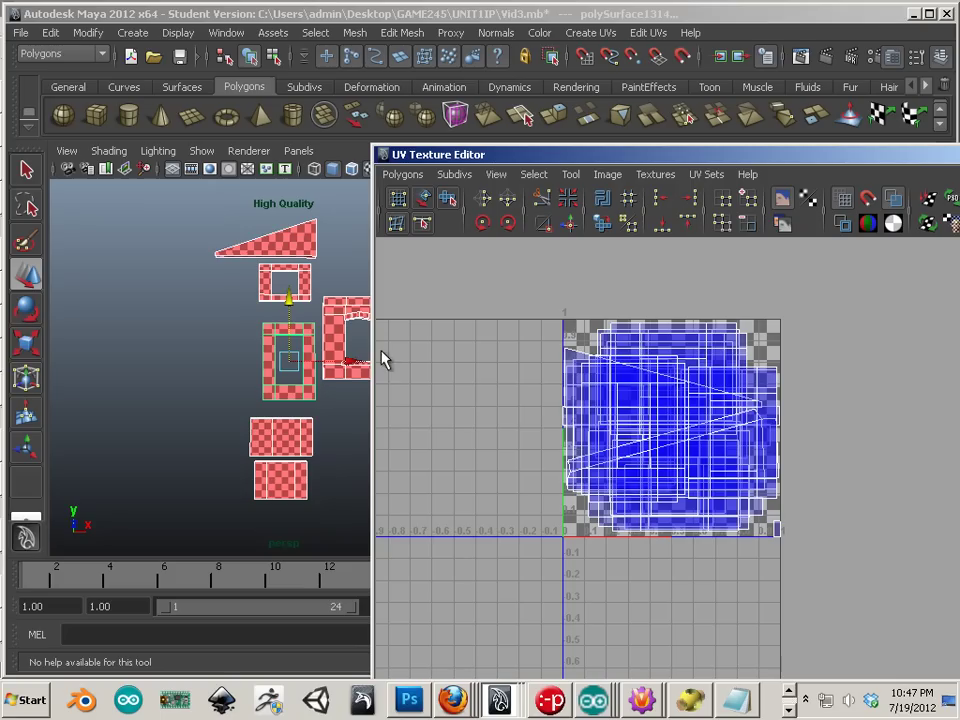
- Select all UVs of the wide red window frame and move them straight up, outside the 0–1 texture square
{"action": "left_click", "coordinate": [338, 345]}
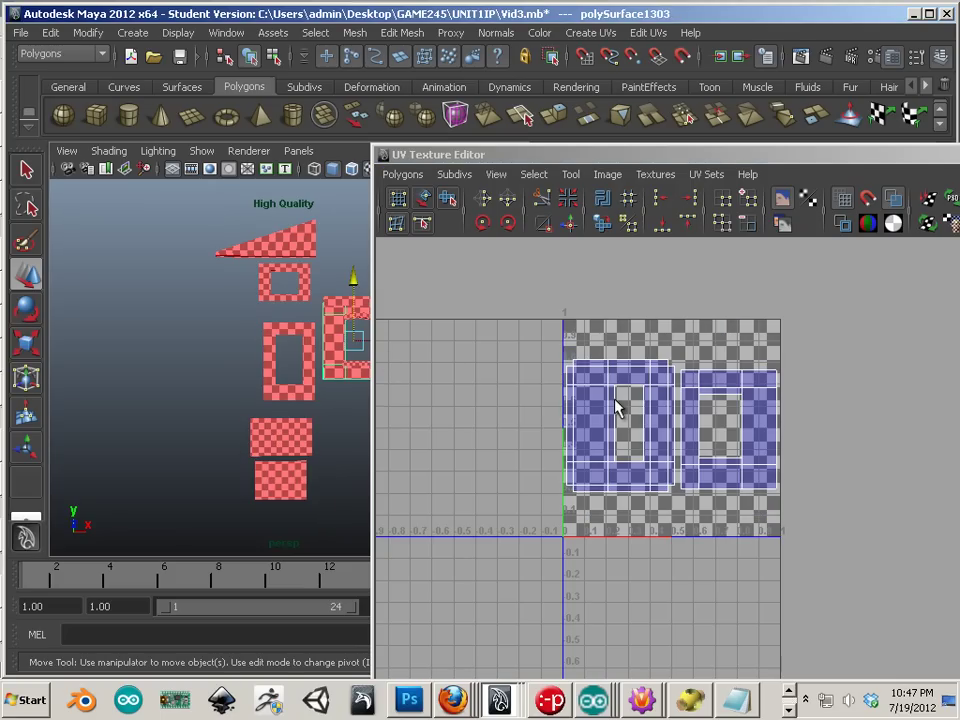
{"action": "right_click_drag", "start_coordinate": [616, 408], "coordinate": [664, 396]}
{"action": "left_click_drag", "start_coordinate": [548, 338], "coordinate": [910, 613]}
{"action": "key", "text": "w"}
{"action": "left_click_drag", "start_coordinate": [671, 321], "coordinate": [672, 92]}
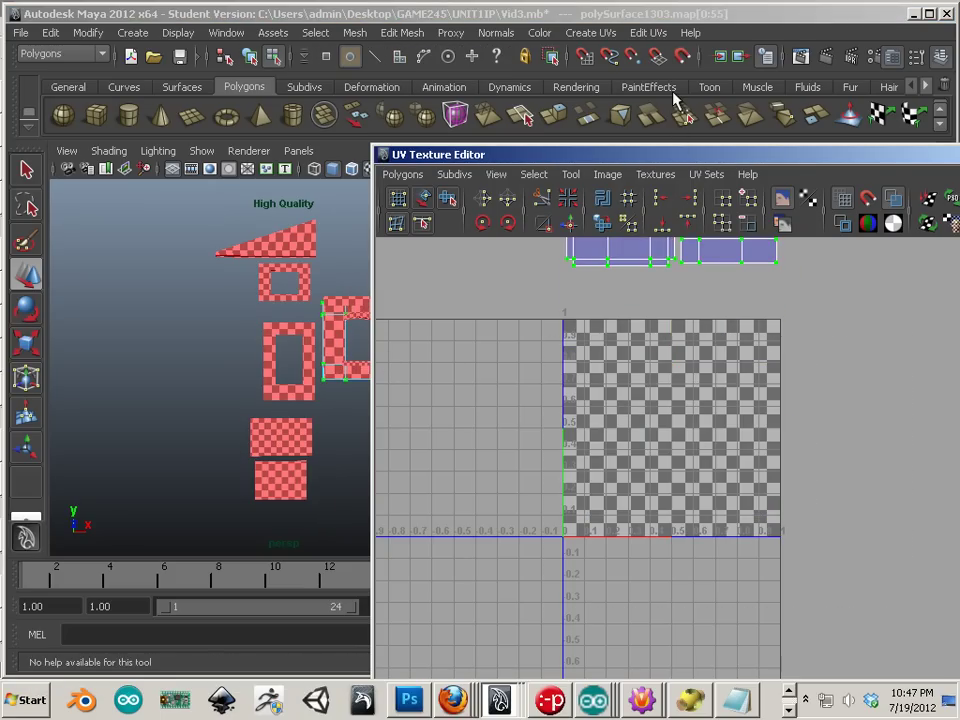
- Select all UVs of the tall, narrow red window frame and move them left, outside the 0–1 texture square
{"action": "right_click_drag", "start_coordinate": [703, 439], "coordinate": [575, 405], "text": "alt"}
{"action": "left_click", "coordinate": [307, 381], "text": "shift"}
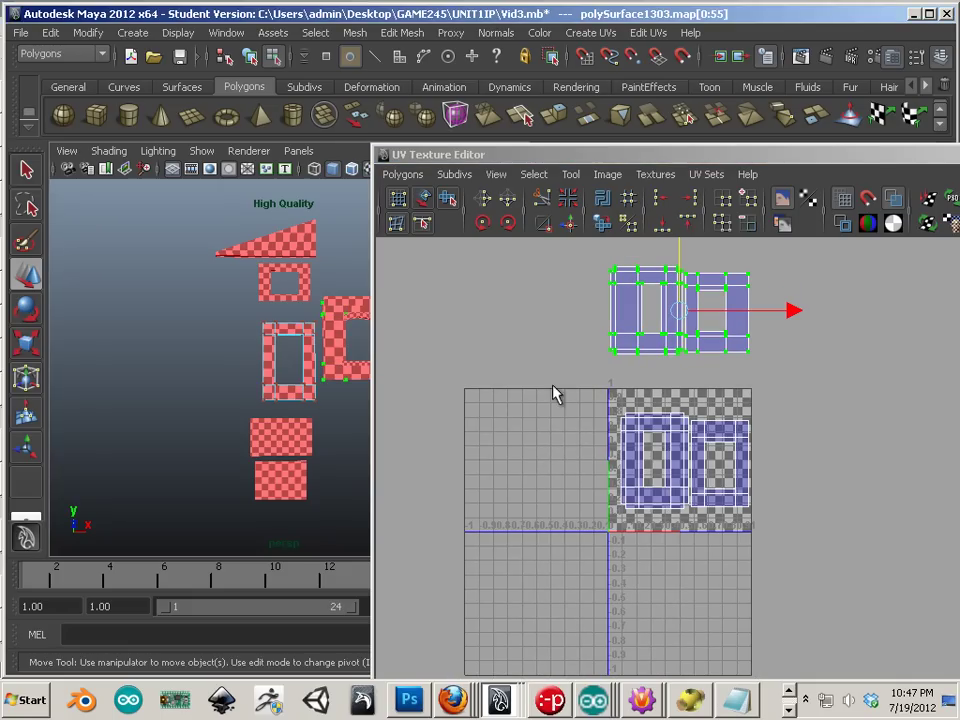
{"action": "left_click_drag", "start_coordinate": [553, 387], "coordinate": [812, 579]}
{"action": "left_click_drag", "start_coordinate": [800, 459], "coordinate": [598, 486]}
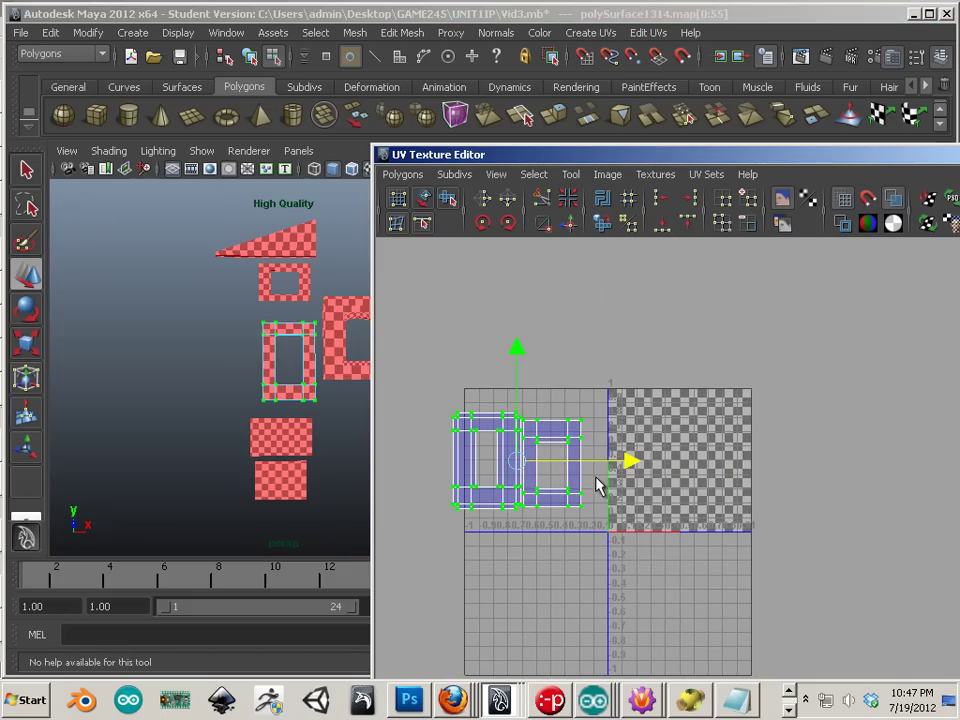
- Select all UVs of the upper solid red wall block and move them straight down, below the 0–1 texture square
{"action": "left_click", "coordinate": [294, 436], "text": "shift"}
{"action": "right_click_drag", "start_coordinate": [666, 434], "coordinate": [735, 430]}
{"action": "left_click_drag", "start_coordinate": [608, 364], "coordinate": [792, 618]}
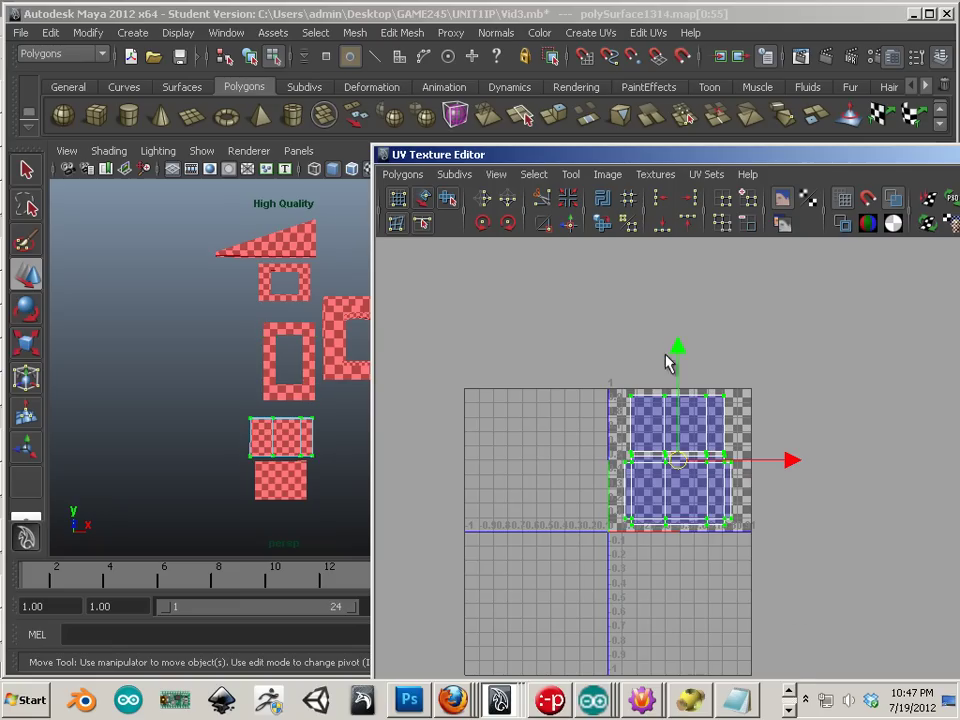
{"action": "left_click_drag", "start_coordinate": [671, 360], "coordinate": [681, 595]}
- Select all UVs of the lowest solid red wall block and move them far to the right of the texture square
{"action": "left_click", "coordinate": [279, 484], "text": "shift"}
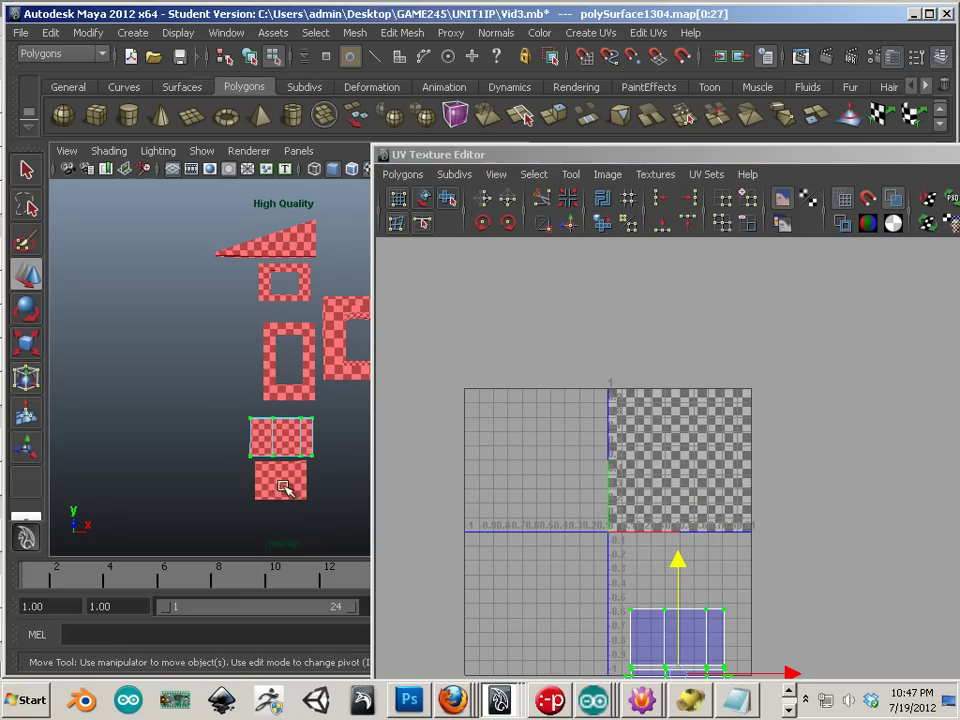
{"action": "right_click_drag", "start_coordinate": [659, 469], "coordinate": [728, 458]}
{"action": "left_click_drag", "start_coordinate": [602, 369], "coordinate": [803, 577]}
{"action": "left_click_drag", "start_coordinate": [786, 458], "coordinate": [958, 468]}
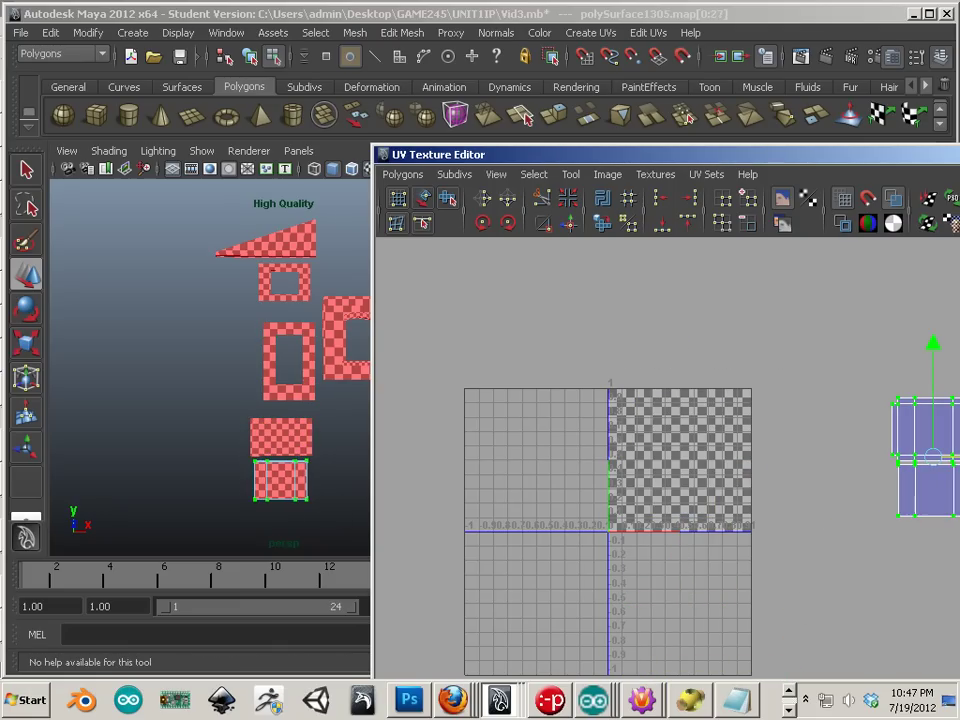
- Select all UVs of the triangular red roof piece and move them to the upper left of the texture square
{"action": "left_click", "coordinate": [310, 257], "text": "shift"}
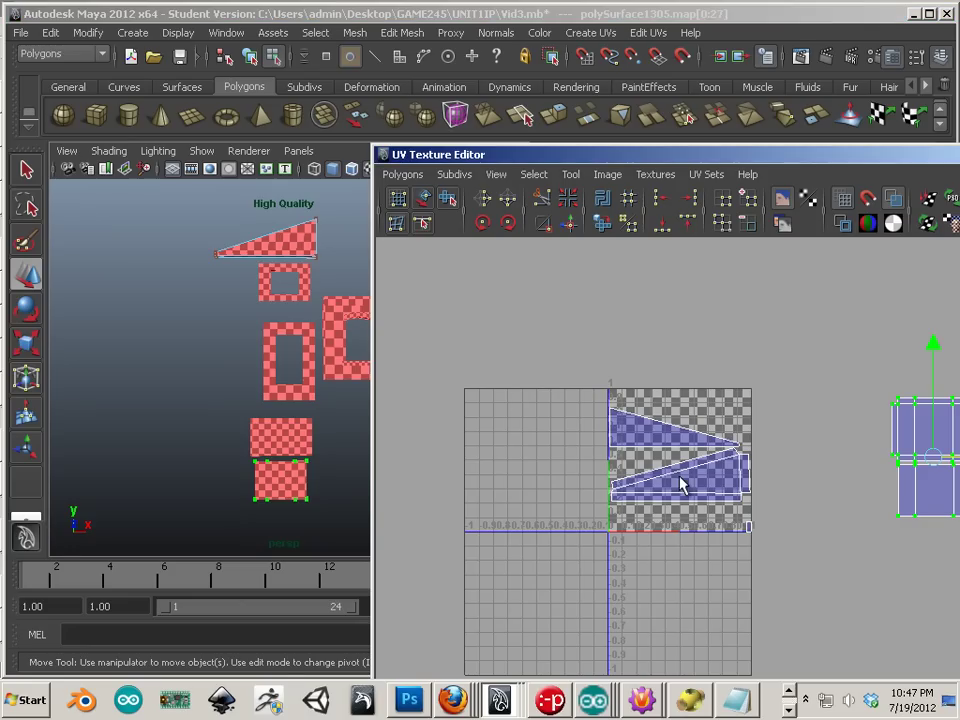
{"action": "right_click_drag", "start_coordinate": [681, 480], "coordinate": [746, 476]}
{"action": "left_click_drag", "start_coordinate": [574, 388], "coordinate": [745, 540]}
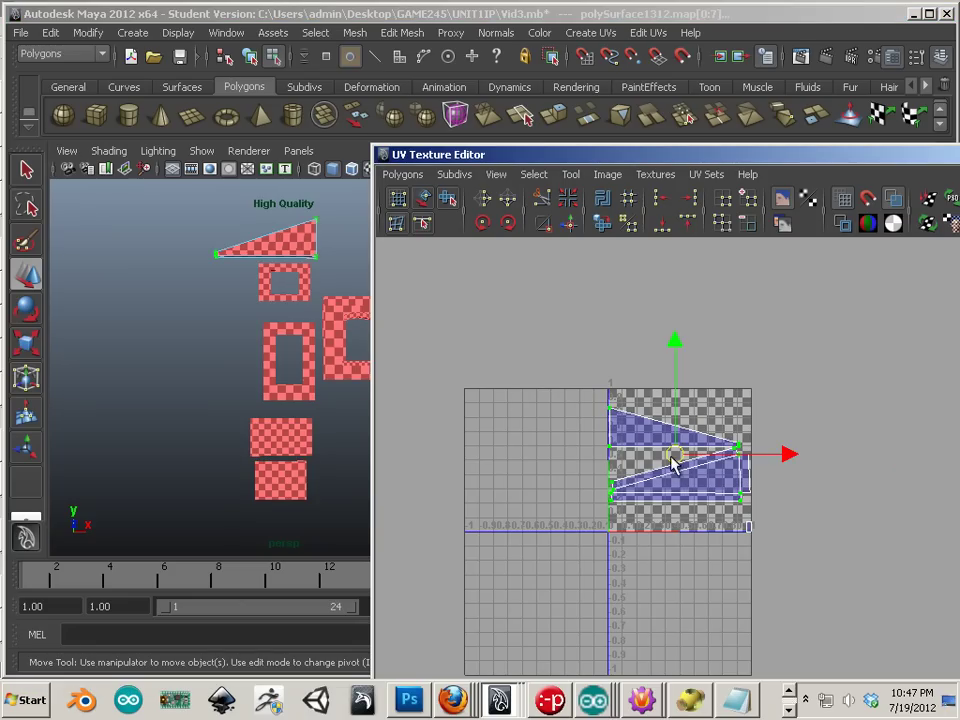
{"action": "left_click_drag", "start_coordinate": [694, 471], "coordinate": [447, 333]}
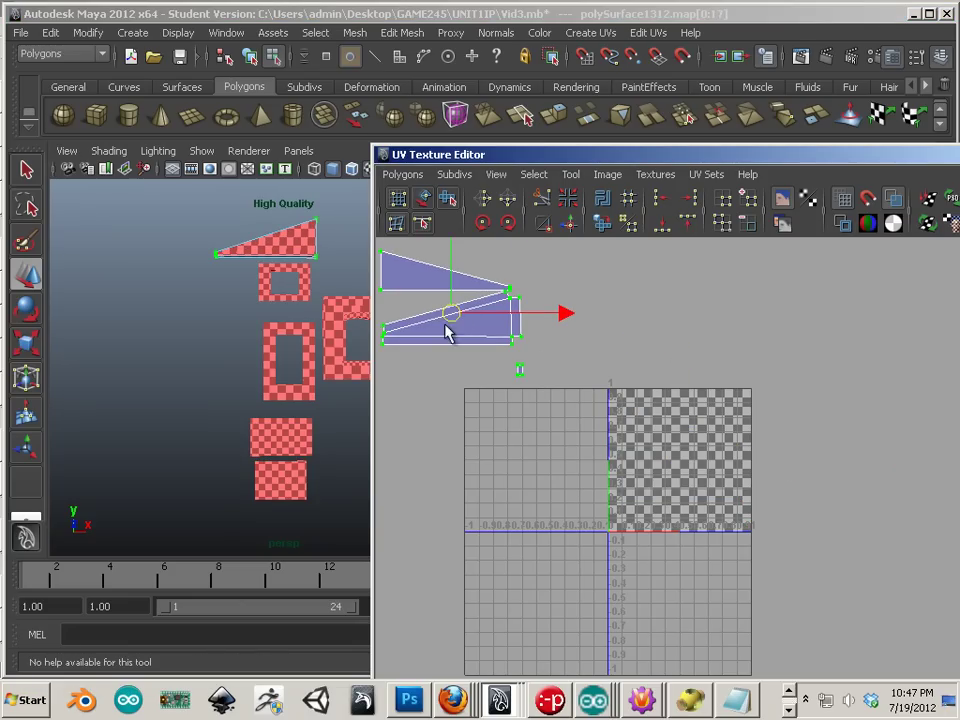
- Move all UVs of the small red window frame below the roof to the lower right of the texture square, then deselect
{"action": "left_click", "coordinate": [259, 283], "text": "shift"}
{"action": "right_click_drag", "start_coordinate": [714, 476], "coordinate": [762, 474]}
{"action": "left_click_drag", "start_coordinate": [611, 357], "coordinate": [788, 622]}
{"action": "left_click_drag", "start_coordinate": [685, 487], "coordinate": [868, 662]}
{"action": "left_click", "coordinate": [735, 568]}
- Return to object mode and select all of the red pieces to show their UV shells together
{"action": "scroll", "coordinate": [244, 396], "scroll_direction": "down", "scroll_amount": 10}
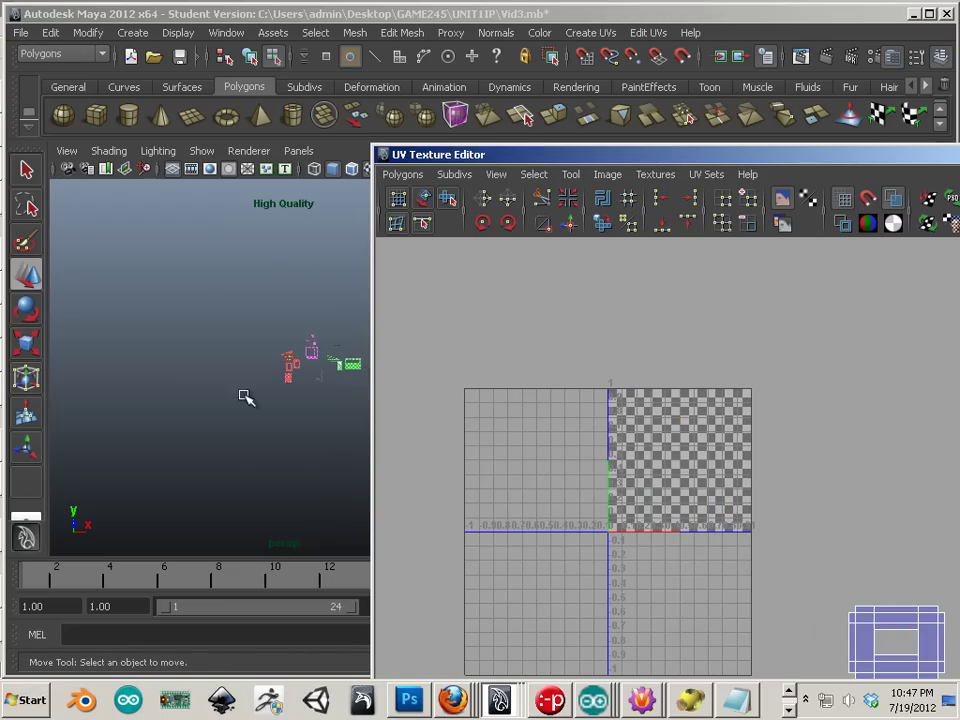
{"action": "middle_click_drag", "start_coordinate": [244, 396], "coordinate": [309, 417], "text": "alt"}
{"action": "scroll", "coordinate": [234, 416], "scroll_direction": "up", "scroll_amount": 4}
{"action": "scroll", "coordinate": [230, 391], "scroll_direction": "up", "scroll_amount": 4}
{"action": "scroll", "coordinate": [330, 421], "scroll_direction": "up", "scroll_amount": 4}
{"action": "left_click_drag", "start_coordinate": [212, 414], "coordinate": [275, 494]}
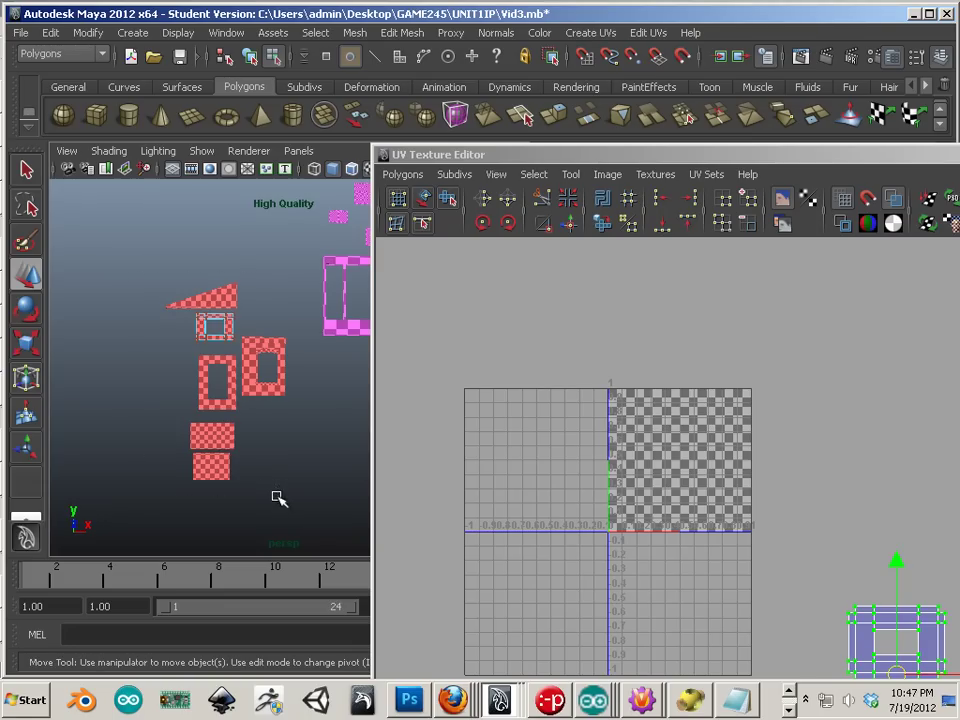
{"action": "right_click_drag", "start_coordinate": [238, 378], "coordinate": [253, 380]}
{"action": "left_click", "coordinate": [254, 380]}
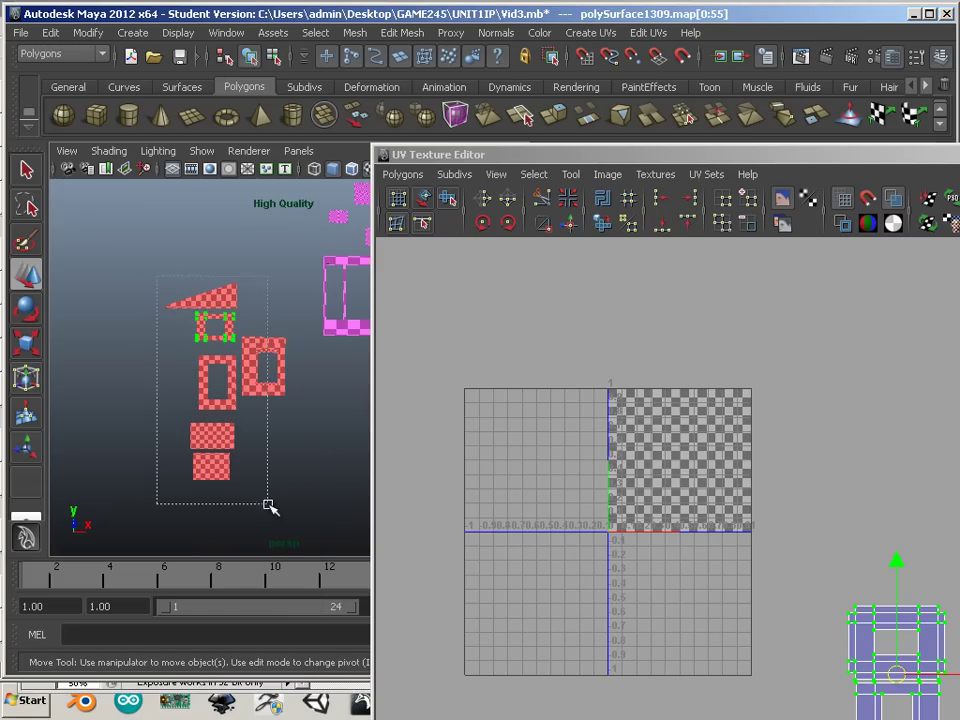
{"action": "left_click_drag", "start_coordinate": [268, 505], "coordinate": [264, 508]}
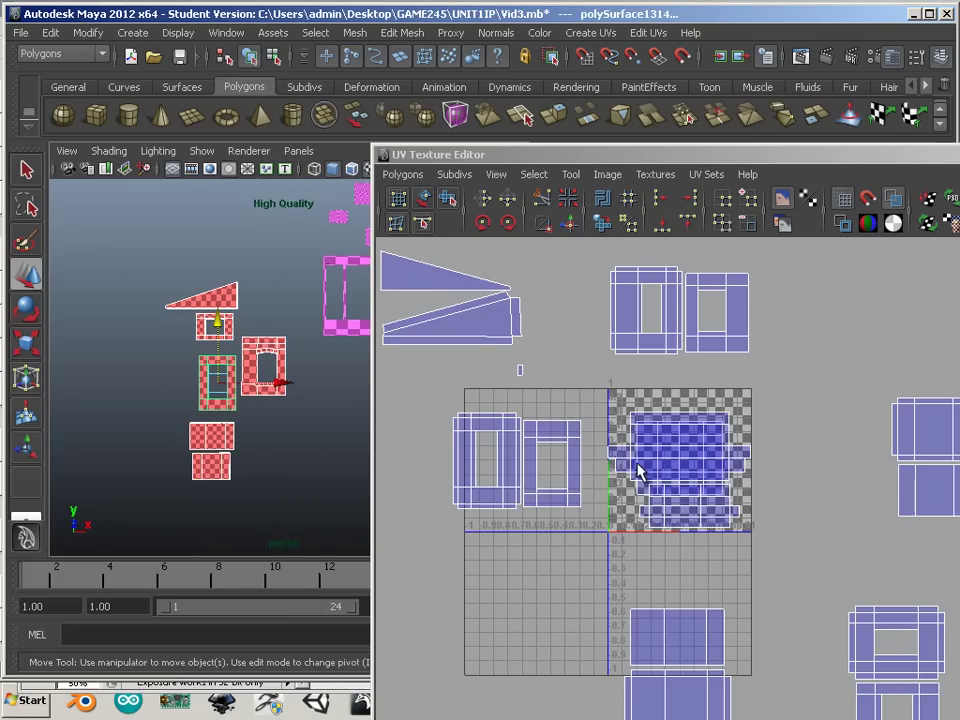
{"action": "middle_click_drag", "start_coordinate": [644, 489], "coordinate": [673, 461], "text": "alt"}
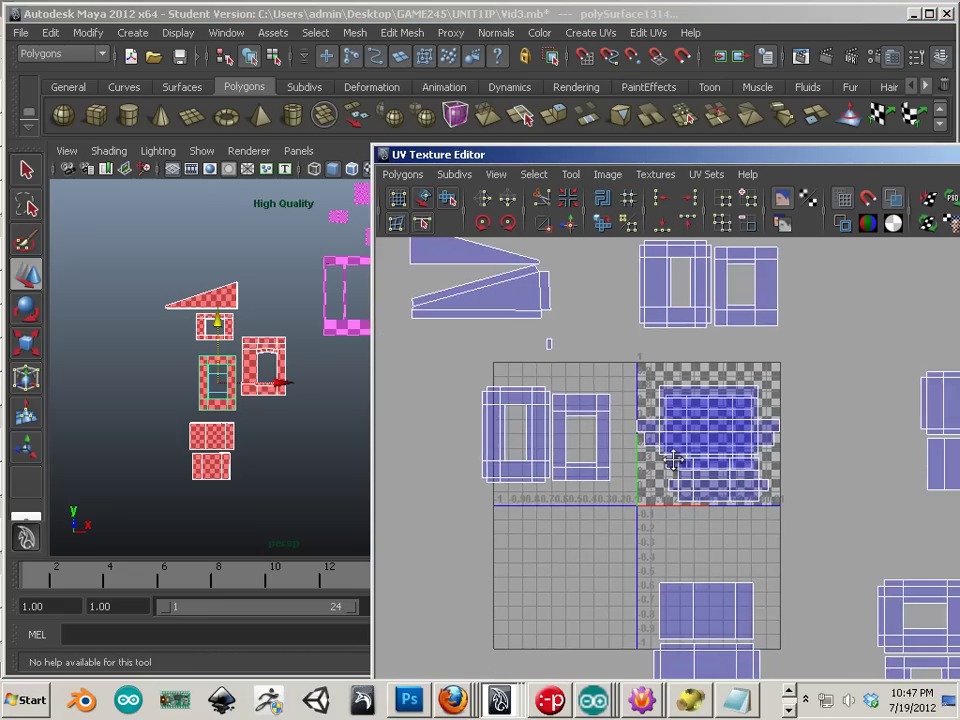
{"action": "right_click_drag", "start_coordinate": [673, 461], "coordinate": [760, 534], "text": "alt"}
- Separate the wide red window frame's trim, moving the top strip above it and the arch and thin sill strip below it
{"action": "left_click", "coordinate": [270, 343]}
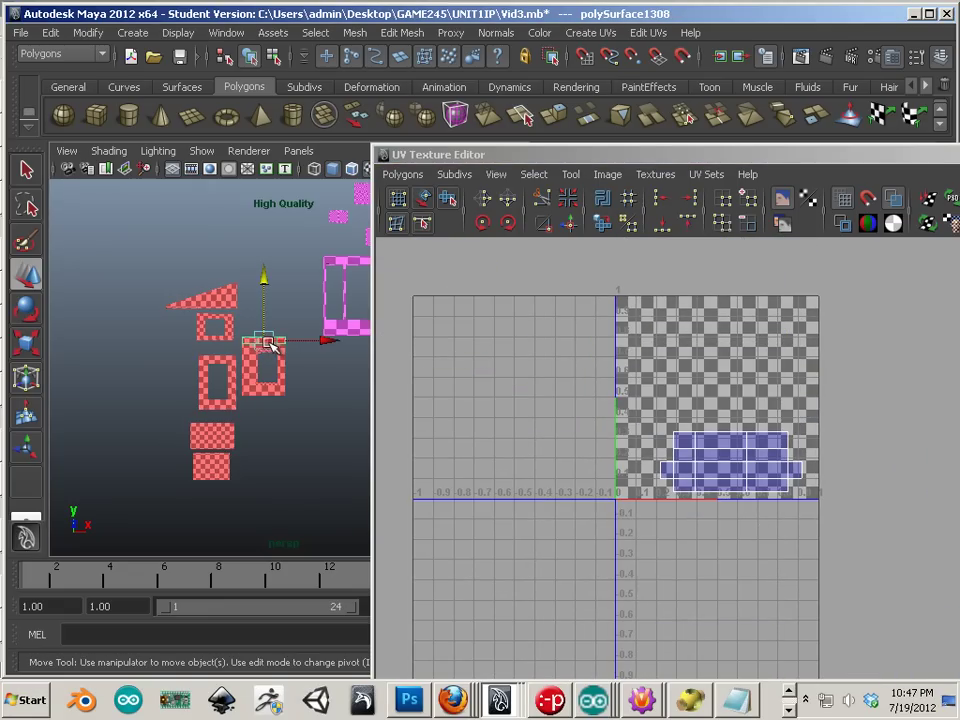
{"action": "left_click_drag", "start_coordinate": [262, 289], "coordinate": [256, 284]}
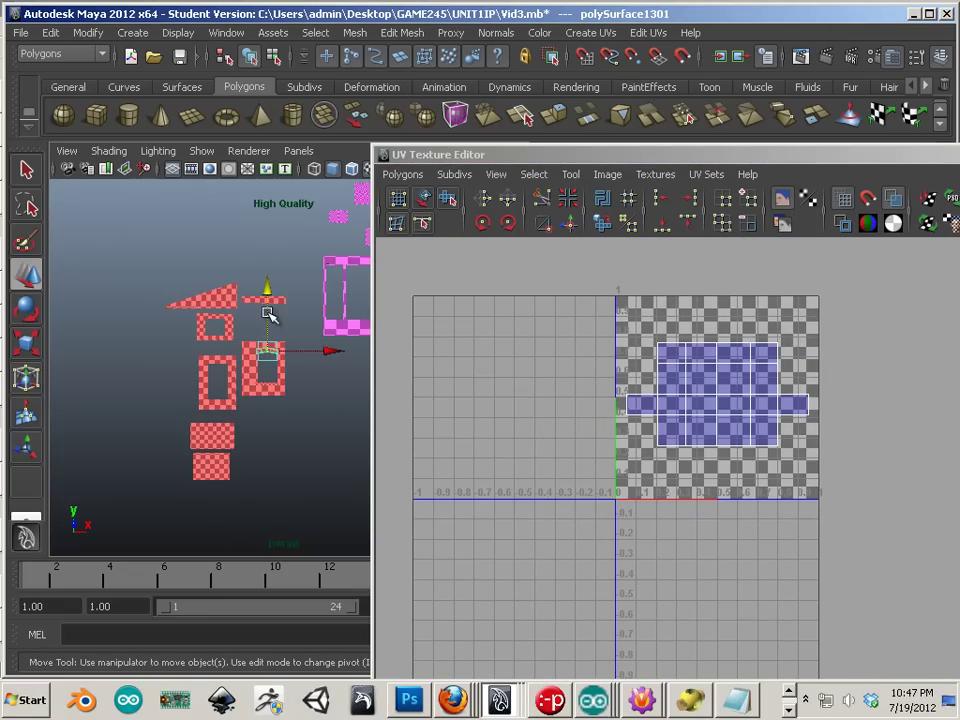
{"action": "left_click", "coordinate": [262, 383]}
{"action": "left_click", "coordinate": [262, 376]}
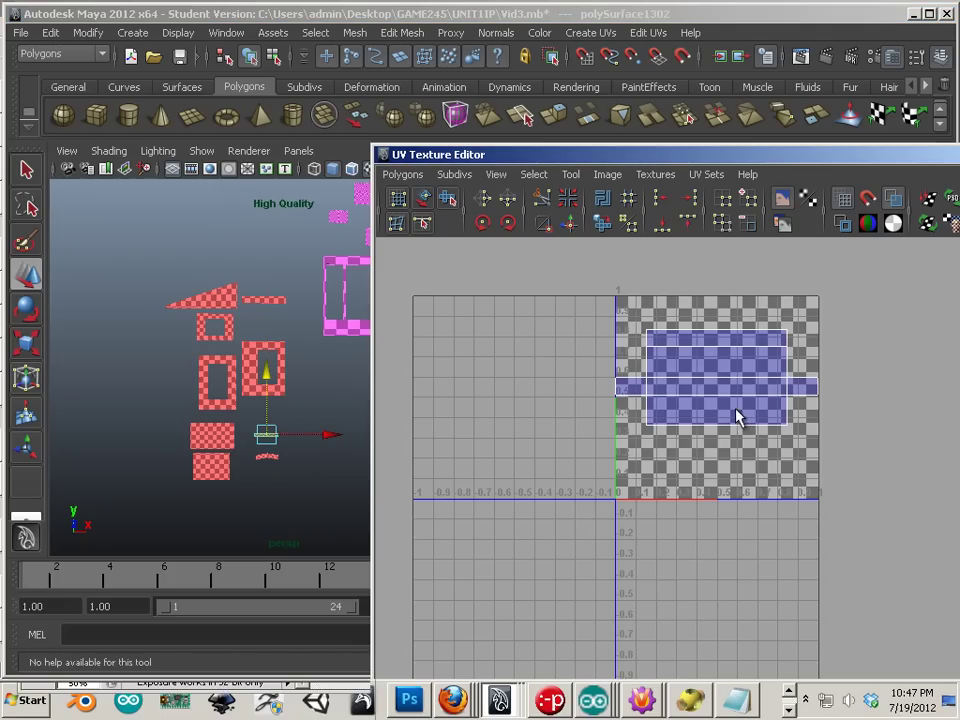
- Select all UVs of the thin sill strip and move them to the lower left of the texture square
{"action": "right_click_drag", "start_coordinate": [739, 418], "coordinate": [763, 401]}
{"action": "left_click", "coordinate": [810, 397]}
{"action": "left_click_drag", "start_coordinate": [707, 432], "coordinate": [568, 470]}
{"action": "middle_click_drag", "start_coordinate": [568, 477], "coordinate": [422, 664]}
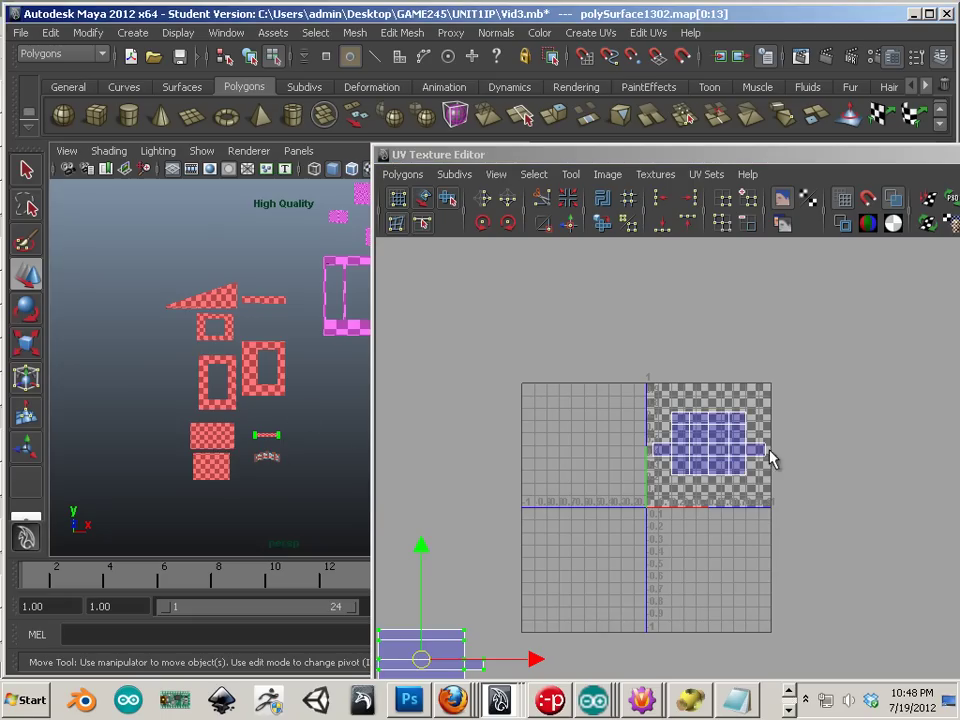
- Select all UVs of the small arch trim and move them to the upper left of the texture square
{"action": "right_click_drag", "start_coordinate": [728, 450], "coordinate": [793, 446]}
{"action": "left_click_drag", "start_coordinate": [782, 420], "coordinate": [662, 490]}
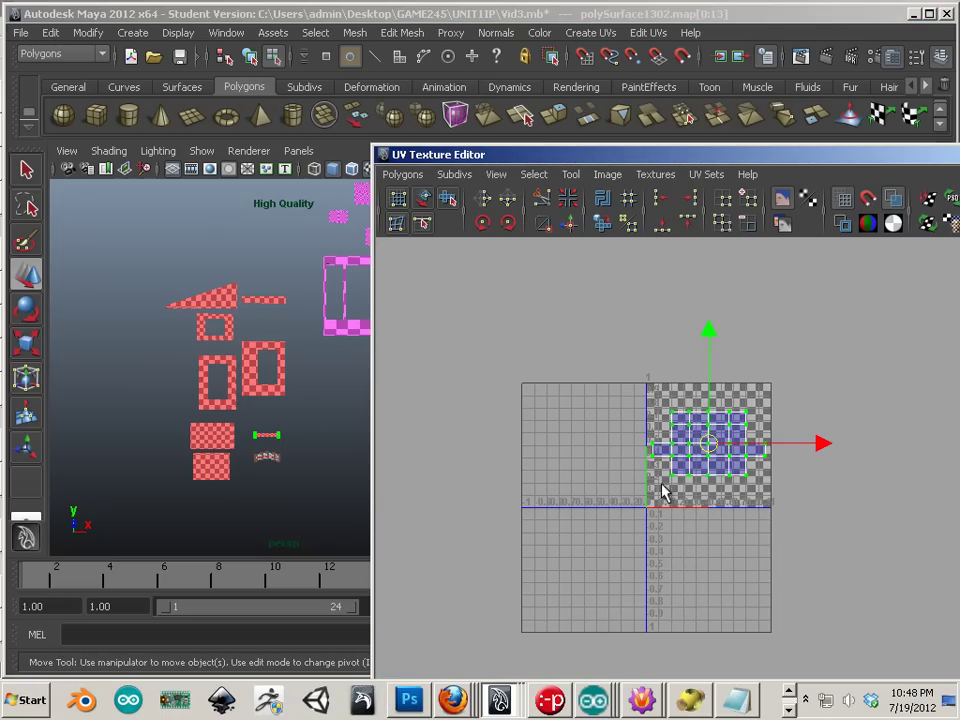
{"action": "left_click_drag", "start_coordinate": [696, 446], "coordinate": [422, 244]}
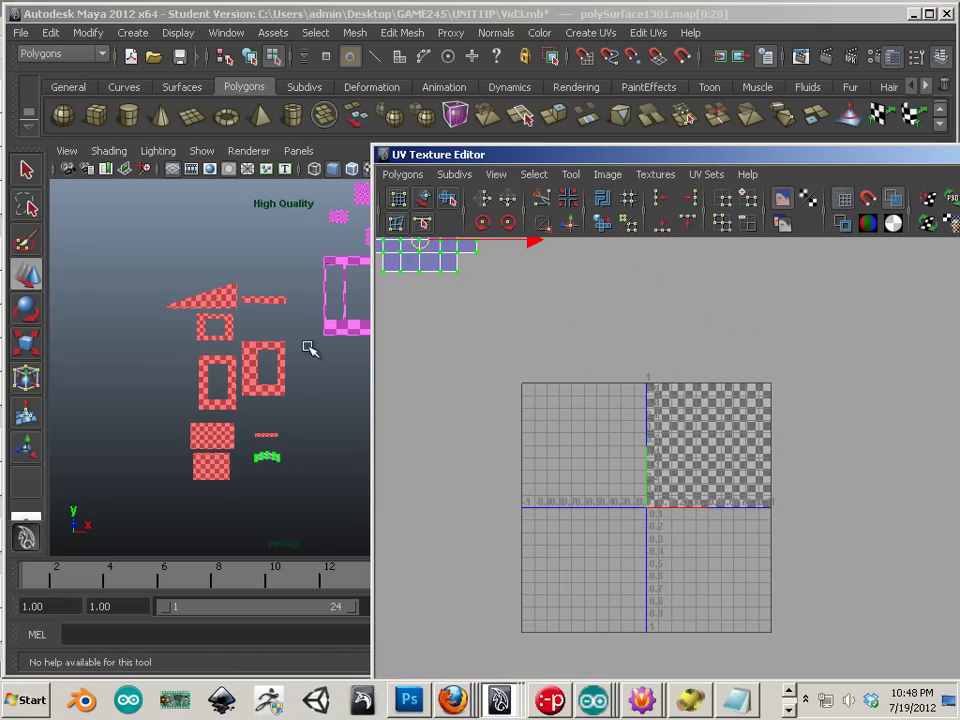
- Check the top strip's UVs, then return to object mode and select all red pieces, including the separated trim
{"action": "left_click", "coordinate": [276, 294]}
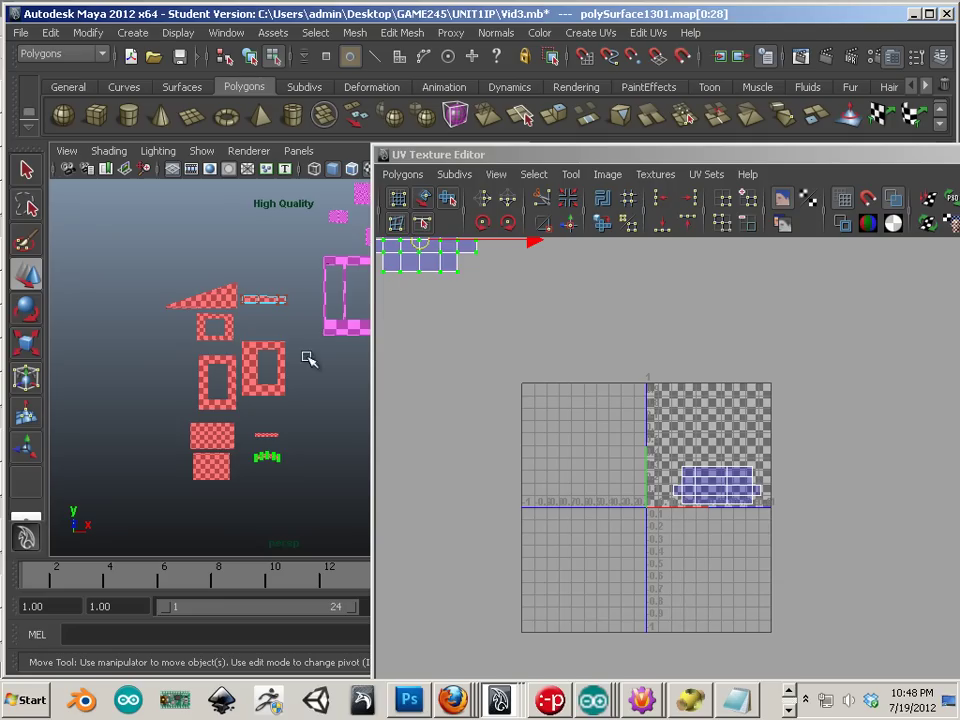
{"action": "left_click", "coordinate": [702, 503]}
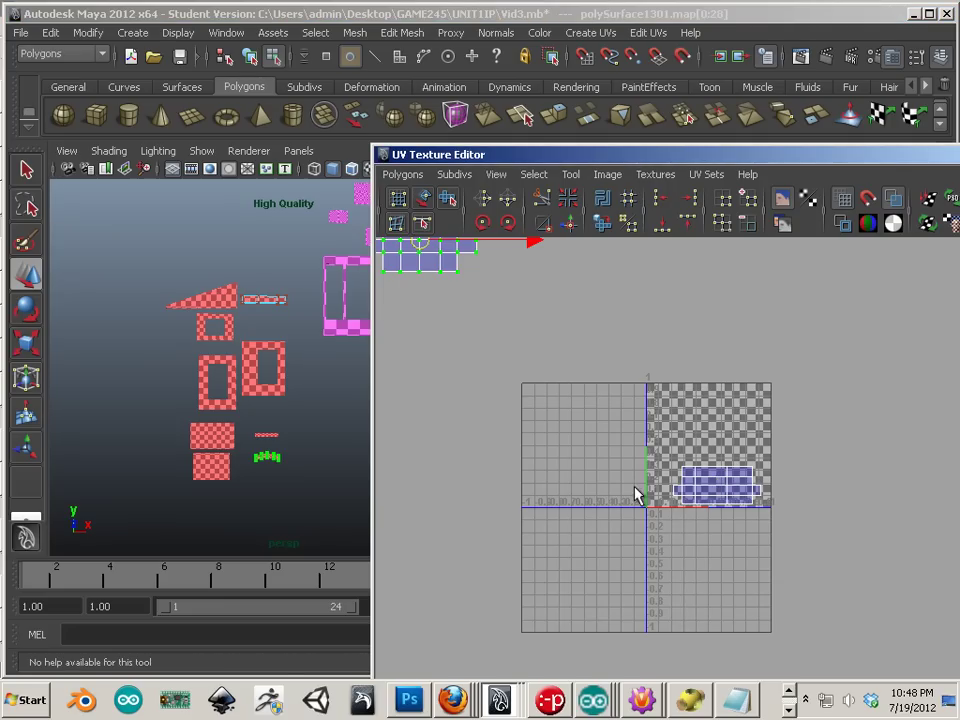
{"action": "middle_click_drag", "start_coordinate": [686, 497], "coordinate": [726, 515], "text": "alt"}
{"action": "right_click_drag", "start_coordinate": [726, 515], "coordinate": [462, 441], "text": "alt"}
{"action": "right_click_drag", "start_coordinate": [242, 351], "coordinate": [255, 330]}
{"action": "left_click_drag", "start_coordinate": [136, 257], "coordinate": [310, 570]}
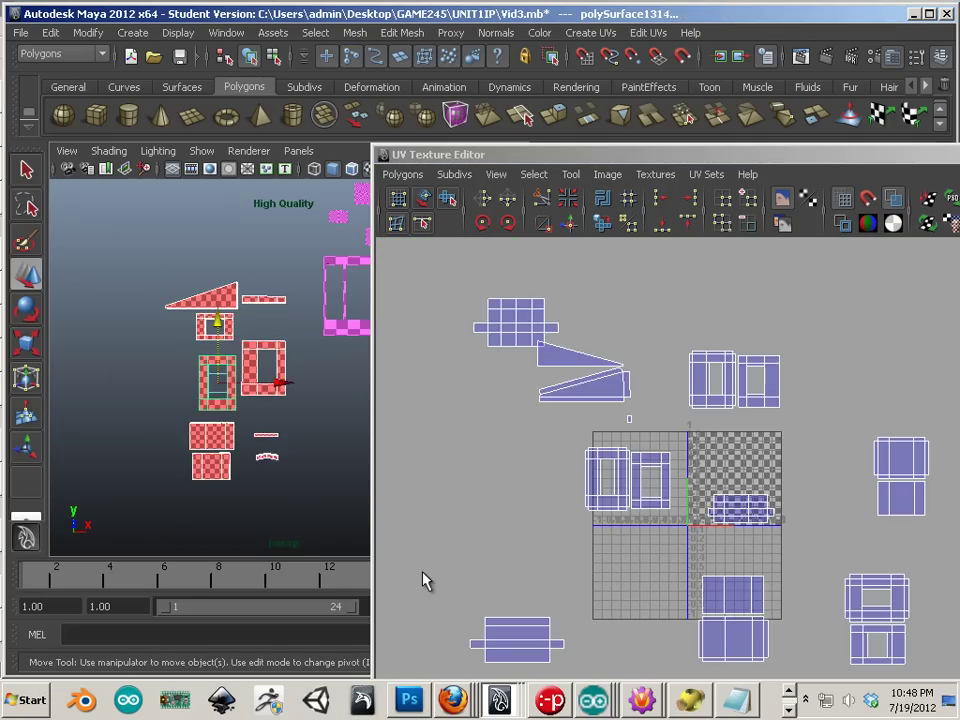
- Select the arch trim's UV shell and move it down to the left of the tall window frame's UVs
{"action": "left_click", "coordinate": [494, 327]}
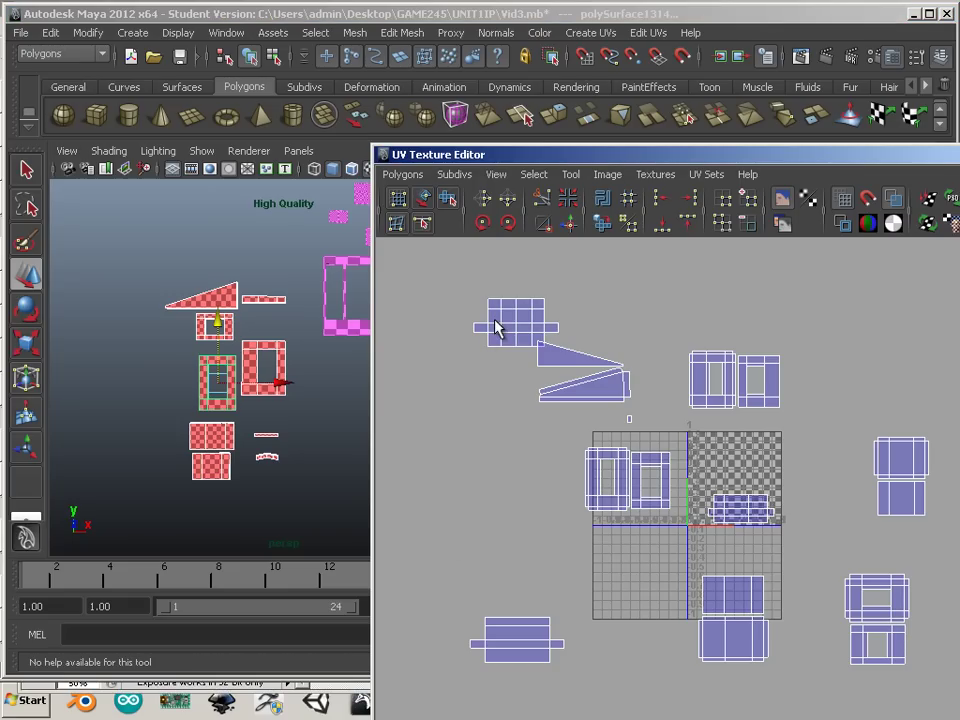
{"action": "right_click_drag", "start_coordinate": [500, 318], "coordinate": [526, 300]}
{"action": "left_click_drag", "start_coordinate": [531, 291], "coordinate": [484, 339]}
{"action": "right_click_drag", "start_coordinate": [502, 327], "coordinate": [531, 311], "text": "ctrl"}
{"action": "left_click_drag", "start_coordinate": [511, 322], "coordinate": [490, 487]}
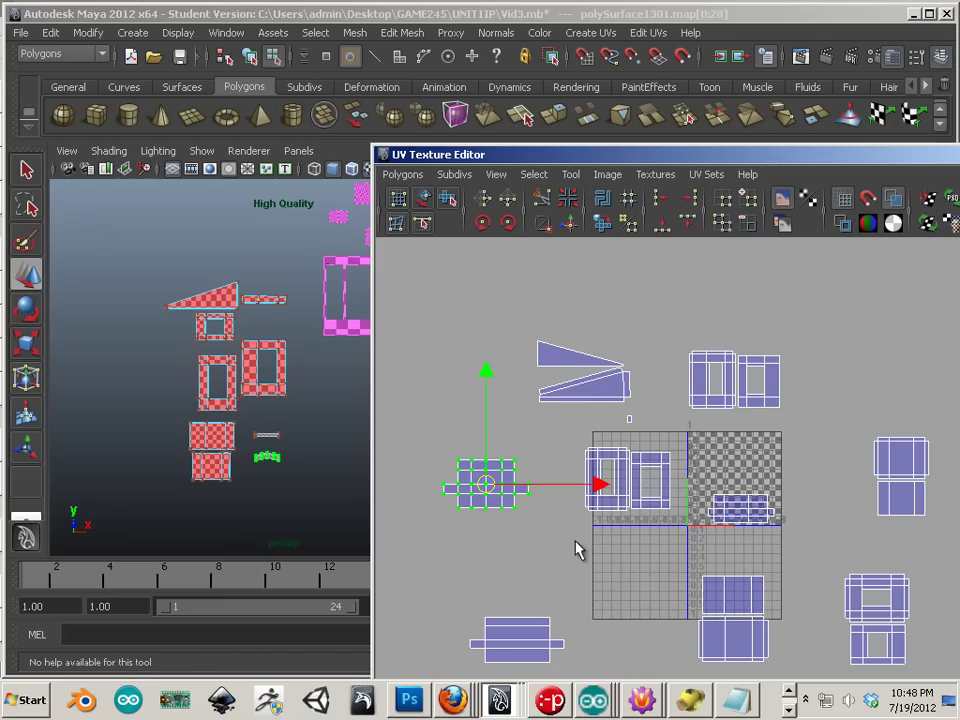
- Switch to edge selection on the tiny stray UV piece below the triangular roof shells
{"action": "middle_click_drag", "start_coordinate": [576, 542], "coordinate": [483, 507], "text": "alt"}
{"action": "right_click_drag", "start_coordinate": [483, 507], "coordinate": [459, 396], "text": "alt"}
{"action": "middle_click_drag", "start_coordinate": [463, 401], "coordinate": [589, 562], "text": "alt"}
{"action": "right_click_drag", "start_coordinate": [589, 562], "coordinate": [771, 622], "text": "alt"}
{"action": "middle_click_drag", "start_coordinate": [489, 478], "coordinate": [660, 581], "text": "alt"}
{"action": "right_click_drag", "start_coordinate": [619, 507], "coordinate": [694, 565], "text": "alt"}
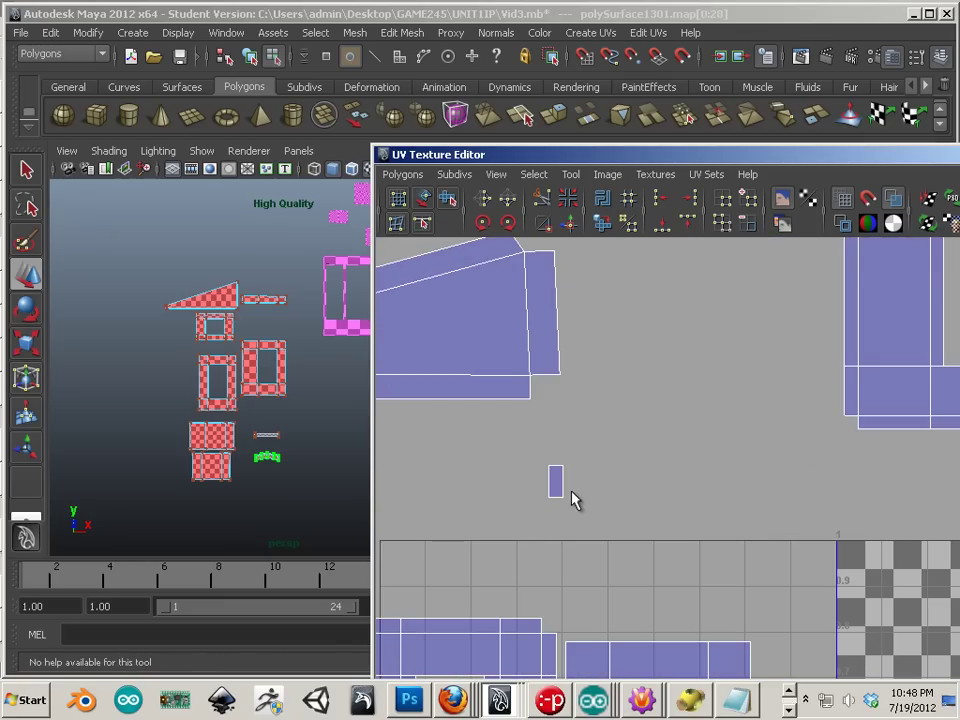
{"action": "key", "text": "w"}
{"action": "right_click_drag", "start_coordinate": [557, 490], "coordinate": [568, 456]}
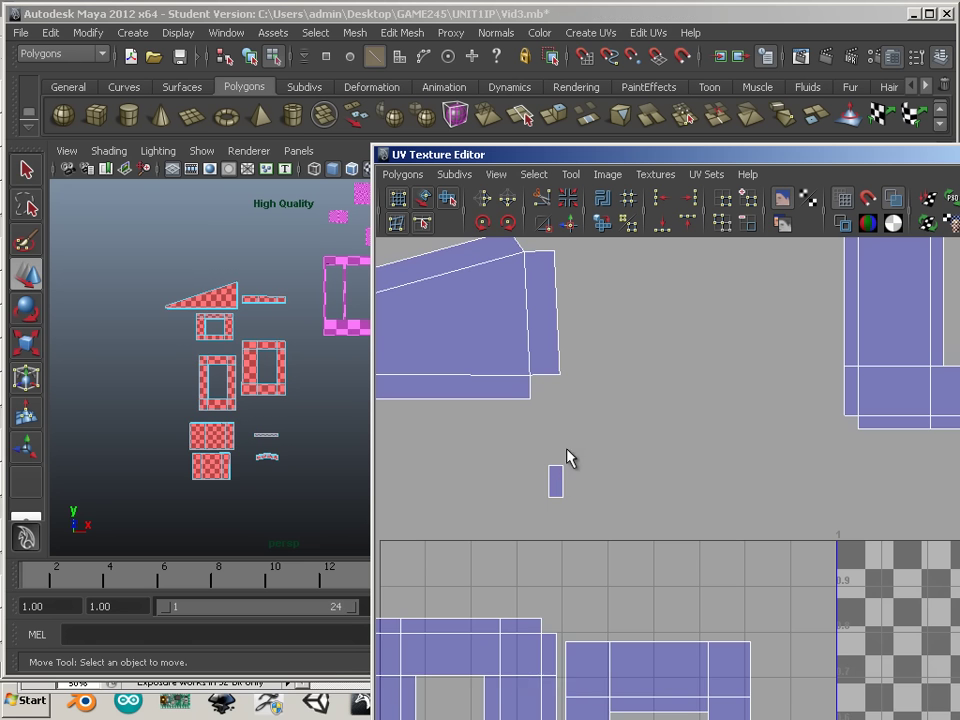
- Try to attach the tiny stray UV piece by selecting one of its edges and using Move and Sew, then undo it
{"action": "left_click", "coordinate": [553, 489]}
{"action": "right_click_drag", "start_coordinate": [665, 530], "coordinate": [330, 440], "text": "alt"}
{"action": "middle_click_drag", "start_coordinate": [639, 563], "coordinate": [532, 413], "text": "alt"}
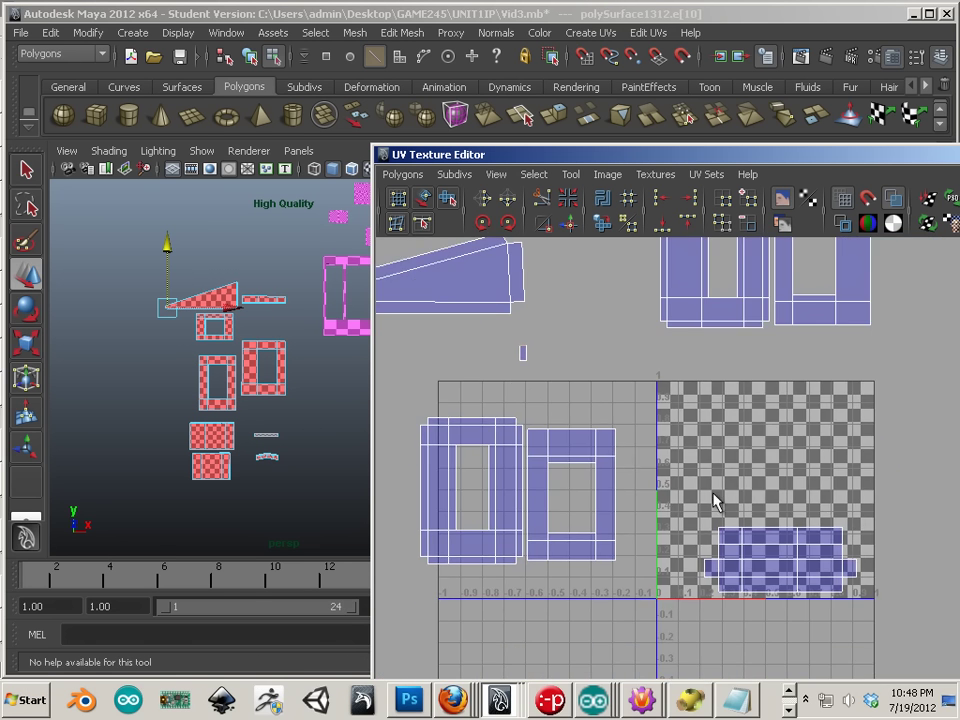
{"action": "right_click_drag", "start_coordinate": [711, 499], "coordinate": [363, 403], "text": "alt"}
{"action": "middle_click_drag", "start_coordinate": [697, 550], "coordinate": [675, 488], "text": "alt"}
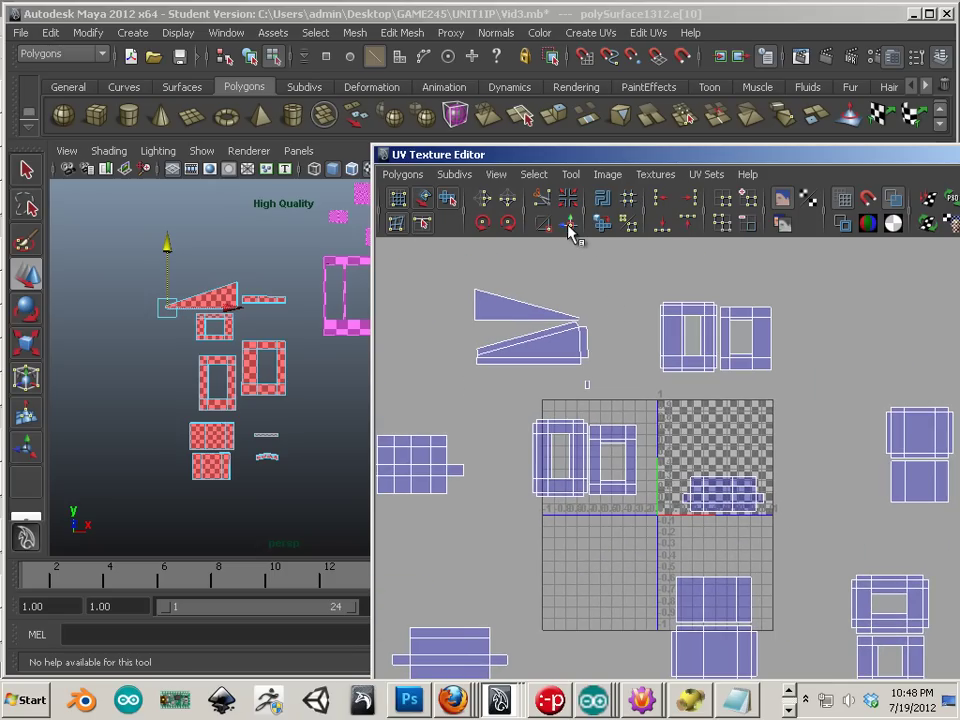
{"action": "left_click", "coordinate": [569, 226]}
{"action": "key", "text": "z"}
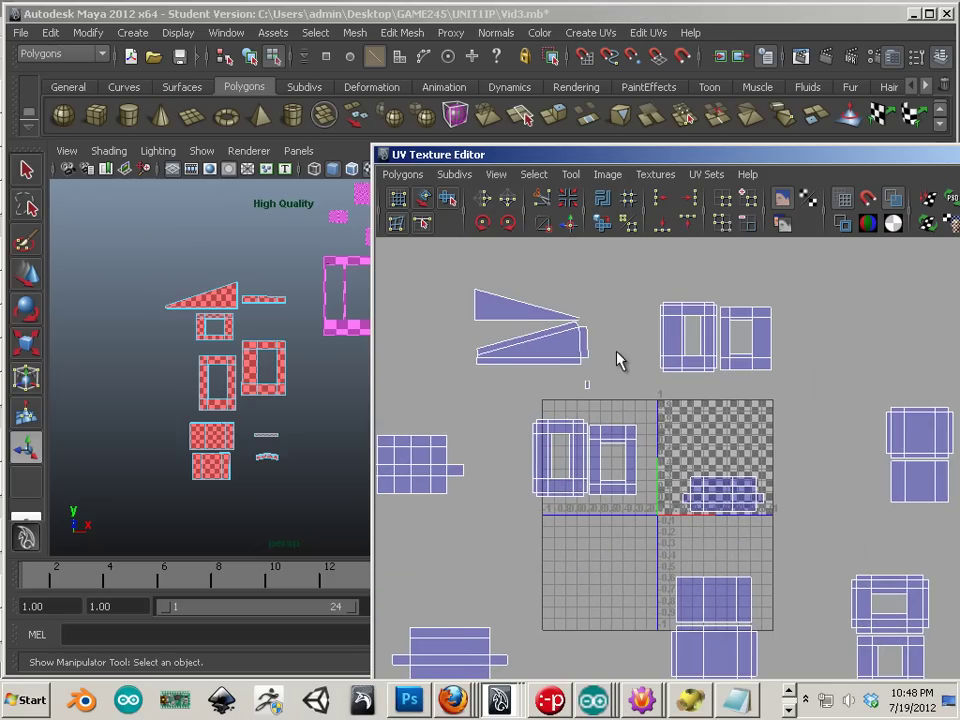
{"action": "key", "text": "z"}
- Select a different edge of the tiny stray UV piece and move and sew it onto the lower triangular roof shell
{"action": "right_click_drag", "start_coordinate": [603, 376], "coordinate": [900, 590], "text": "alt"}
{"action": "middle_click_drag", "start_coordinate": [577, 387], "coordinate": [700, 550], "text": "alt"}
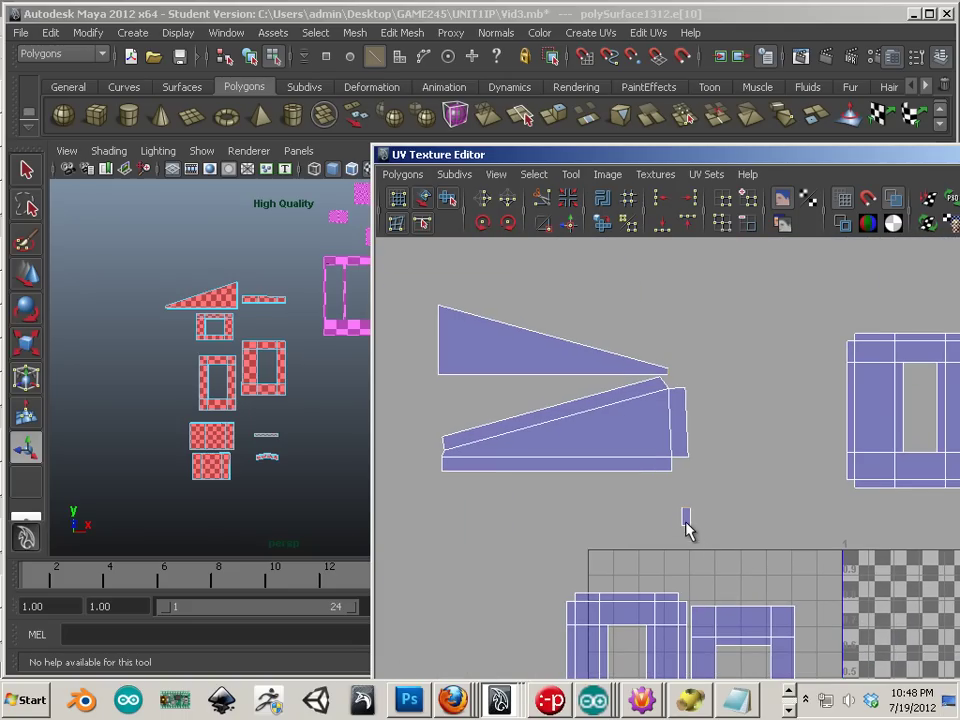
{"action": "key", "text": "t"}
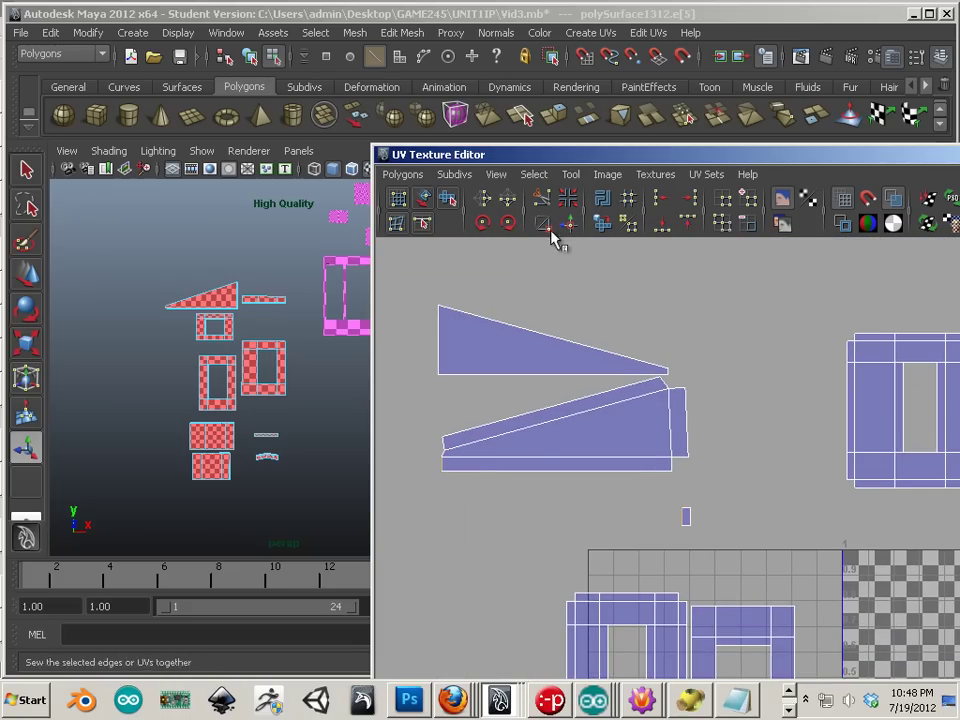
{"action": "right_click_drag", "start_coordinate": [619, 461], "coordinate": [403, 438], "text": "alt"}
{"action": "middle_click_drag", "start_coordinate": [712, 602], "coordinate": [553, 411], "text": "alt"}
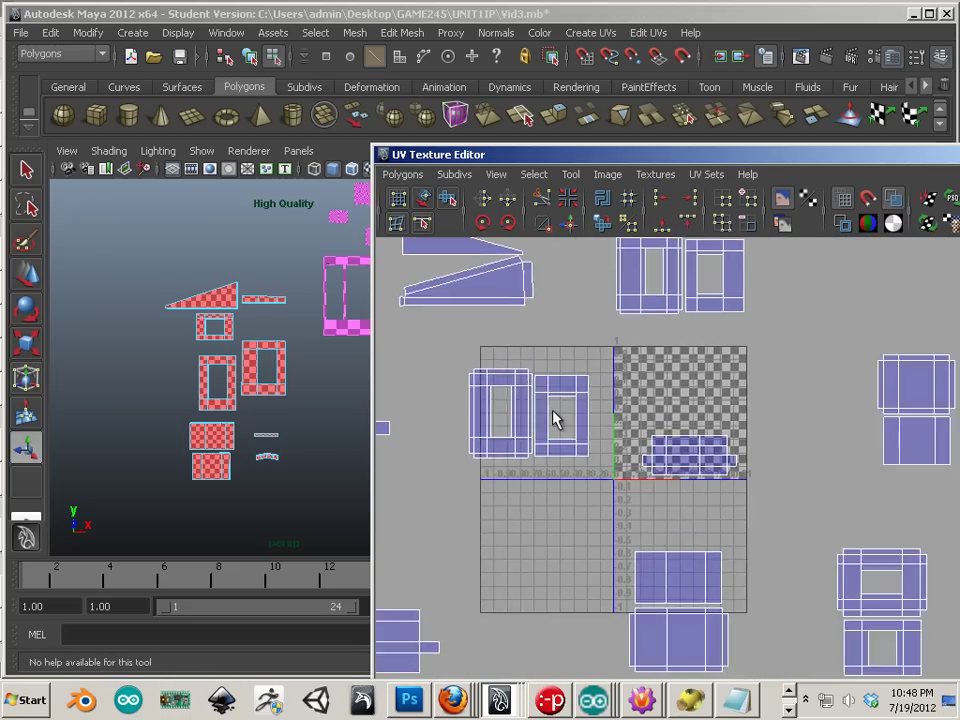
- Review the spread-out UV layout and compare the checker size across the red pieces in the 3D view
{"action": "right_click_drag", "start_coordinate": [742, 517], "coordinate": [639, 540], "text": "alt"}
{"action": "middle_click_drag", "start_coordinate": [646, 545], "coordinate": [574, 515], "text": "alt"}
{"action": "right_click_drag", "start_coordinate": [574, 515], "coordinate": [760, 560], "text": "alt"}
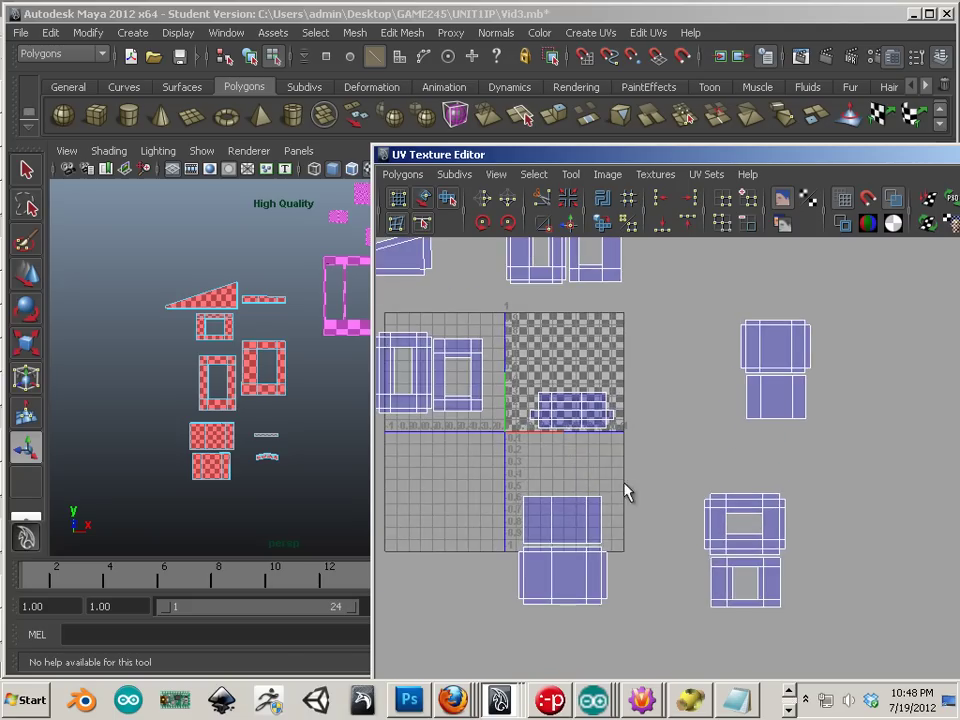
{"action": "middle_click_drag", "start_coordinate": [620, 484], "coordinate": [777, 561], "text": "alt"}
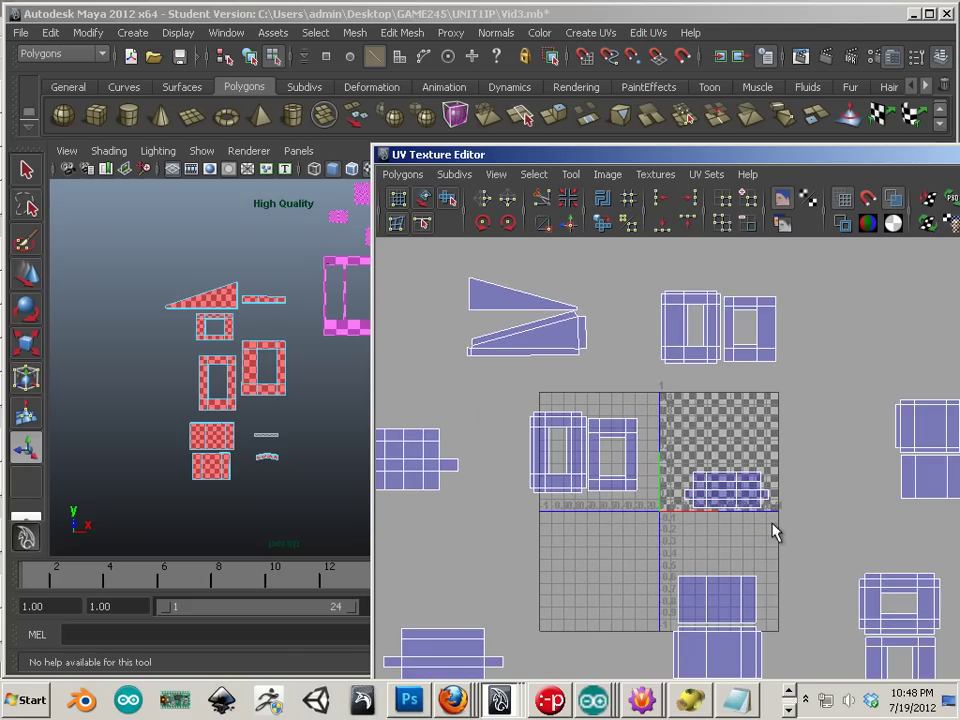
{"action": "right_click_drag", "start_coordinate": [781, 569], "coordinate": [641, 529], "text": "alt"}
{"action": "middle_click_drag", "start_coordinate": [611, 514], "coordinate": [636, 459], "text": "alt"}
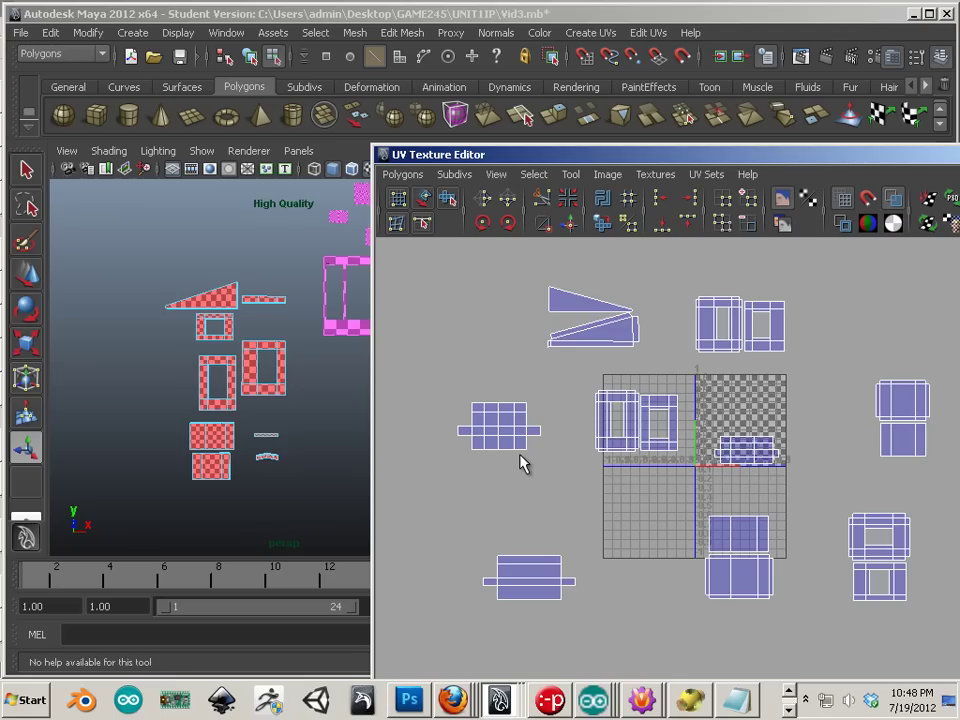
{"action": "right_click_drag", "start_coordinate": [228, 407], "coordinate": [392, 481], "text": "alt"}
{"action": "middle_click_drag", "start_coordinate": [208, 389], "coordinate": [288, 465], "text": "alt"}
{"action": "right_click_drag", "start_coordinate": [212, 414], "coordinate": [270, 416], "text": "alt"}
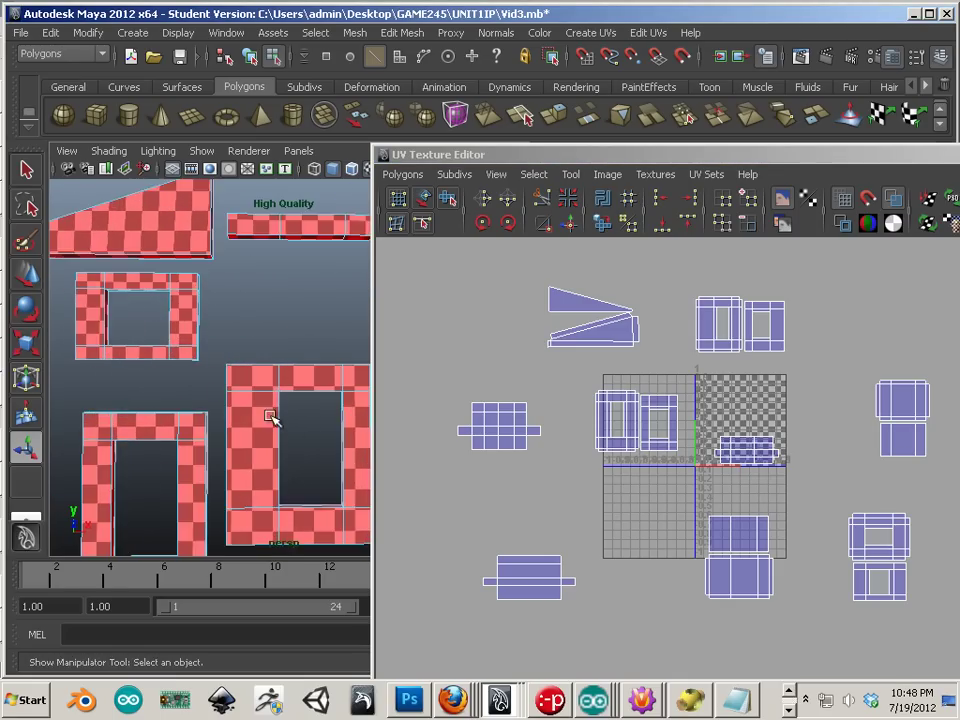
{"action": "middle_click_drag", "start_coordinate": [270, 416], "coordinate": [328, 590], "text": "alt"}
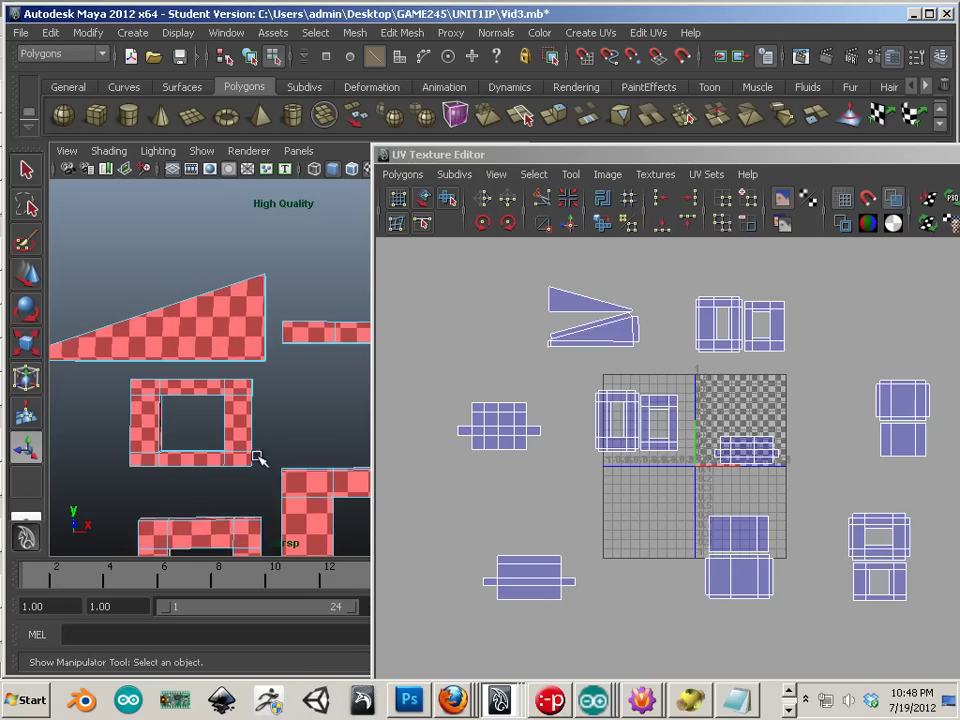
{"action": "right_click_drag", "start_coordinate": [258, 458], "coordinate": [207, 478], "text": "alt"}
{"action": "middle_click_drag", "start_coordinate": [262, 488], "coordinate": [195, 305], "text": "alt"}
{"action": "right_click_drag", "start_coordinate": [238, 388], "coordinate": [170, 394], "text": "alt"}
{"action": "middle_click_drag", "start_coordinate": [172, 396], "coordinate": [187, 442], "text": "alt"}
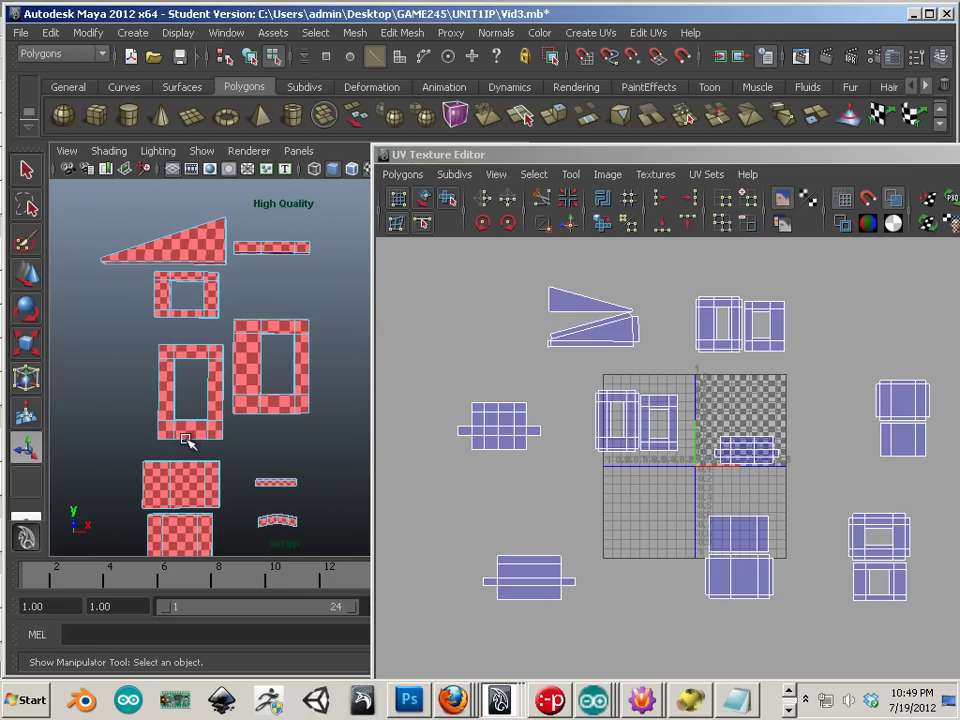
{"action": "middle_click_drag", "start_coordinate": [258, 452], "coordinate": [218, 470], "text": "alt"}
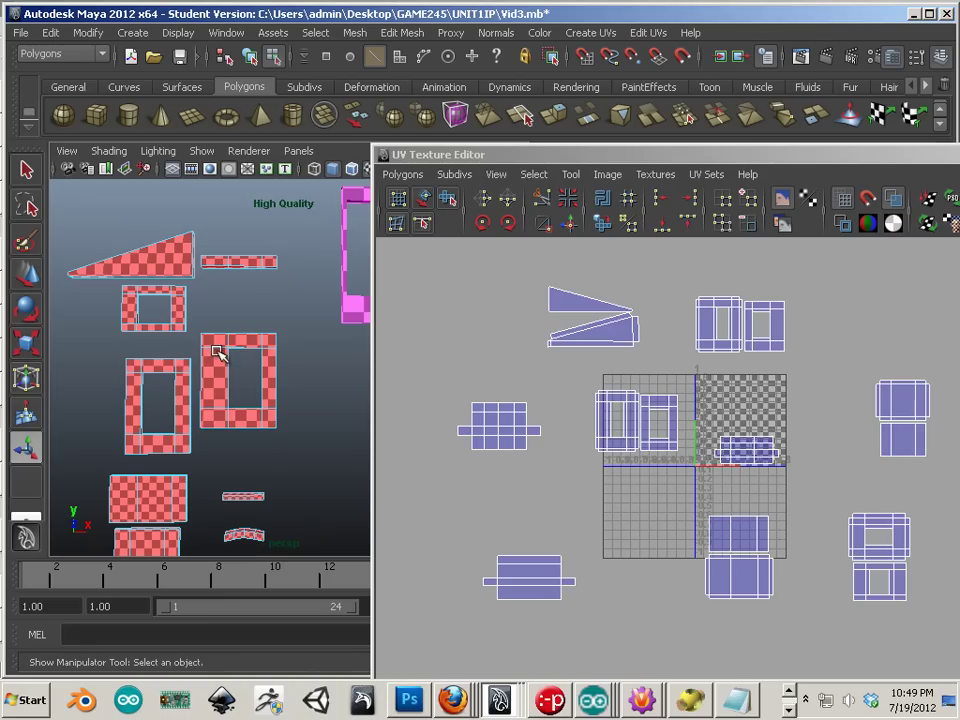
- Return to object selection, pick the wider tall window frame, and move all its UVs up above the texture square
{"action": "right_click_drag", "start_coordinate": [218, 353], "coordinate": [246, 332]}
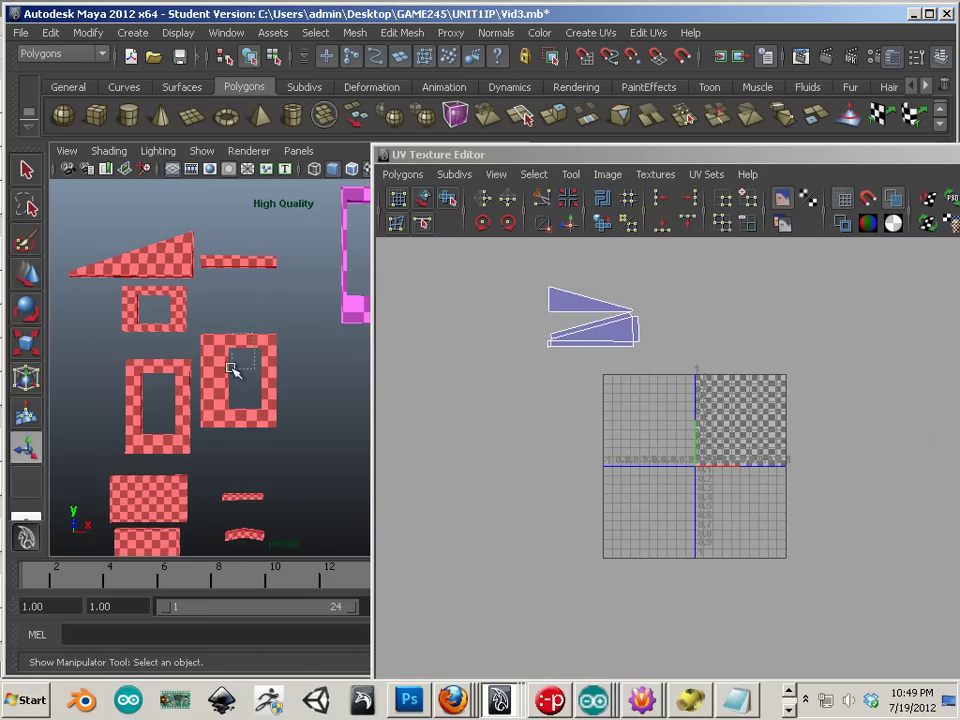
{"action": "left_click", "coordinate": [222, 402]}
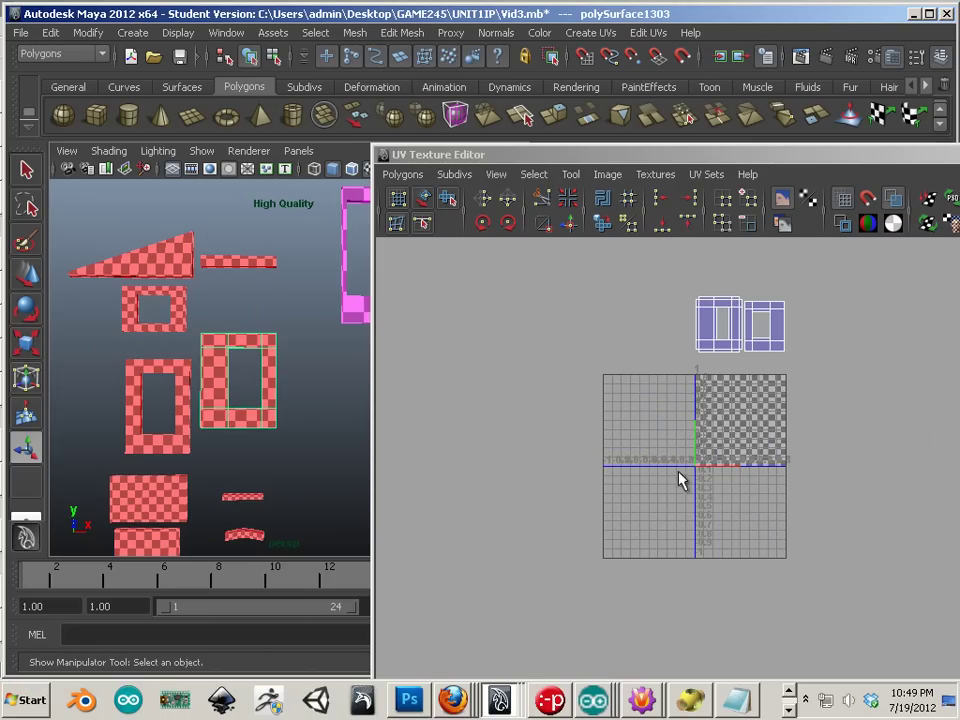
{"action": "right_click_drag", "start_coordinate": [767, 352], "coordinate": [840, 300]}
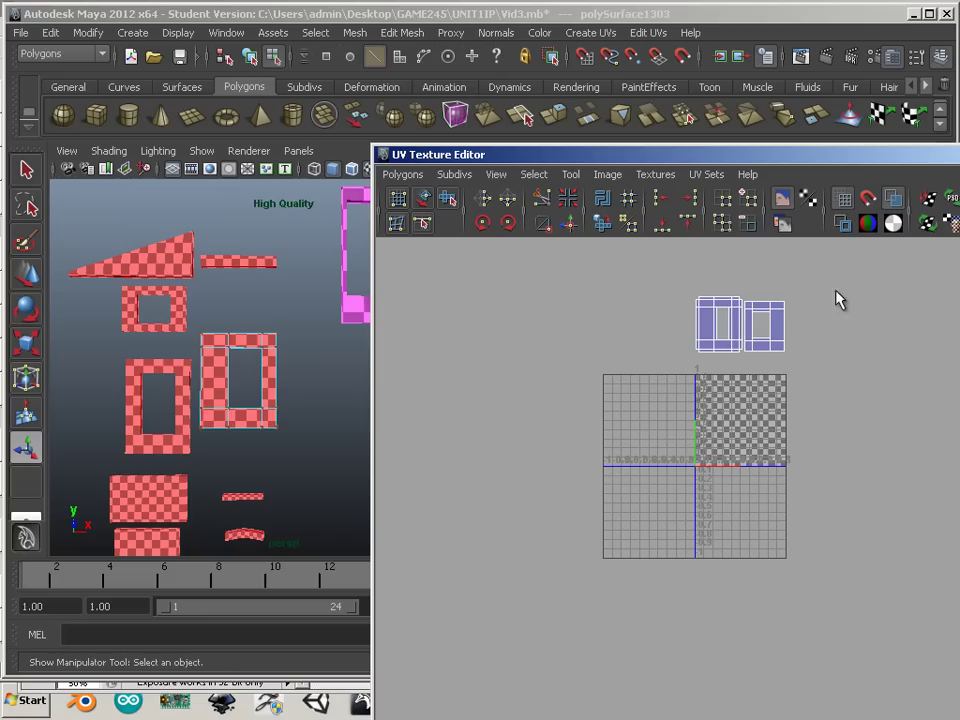
{"action": "left_click_drag", "start_coordinate": [816, 268], "coordinate": [666, 394]}
{"action": "key", "text": "w"}
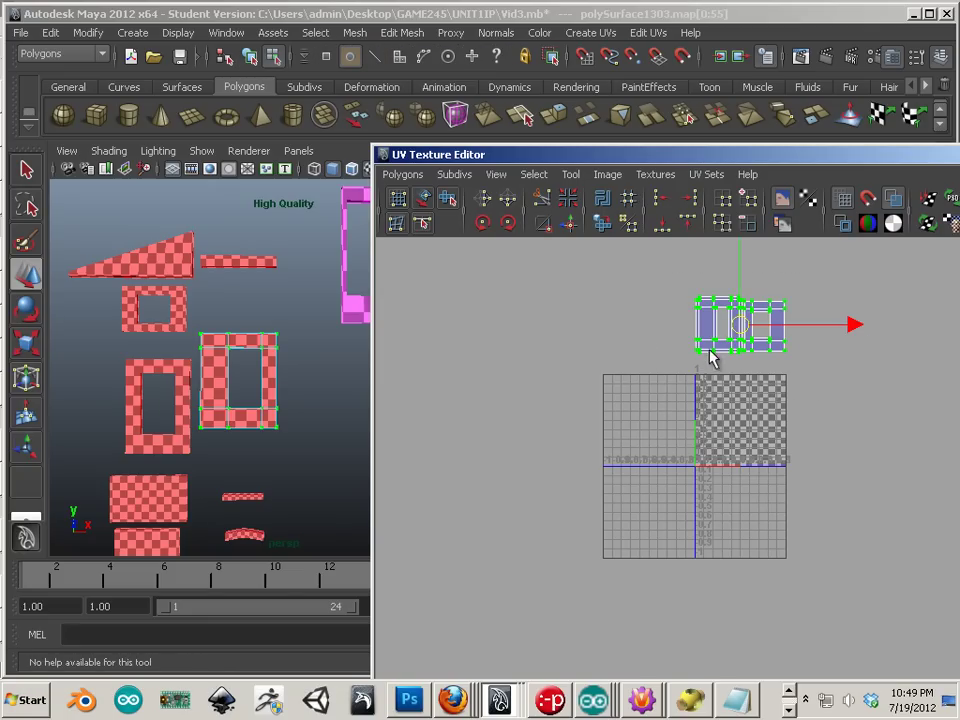
{"action": "left_click_drag", "start_coordinate": [739, 323], "coordinate": [740, 420]}
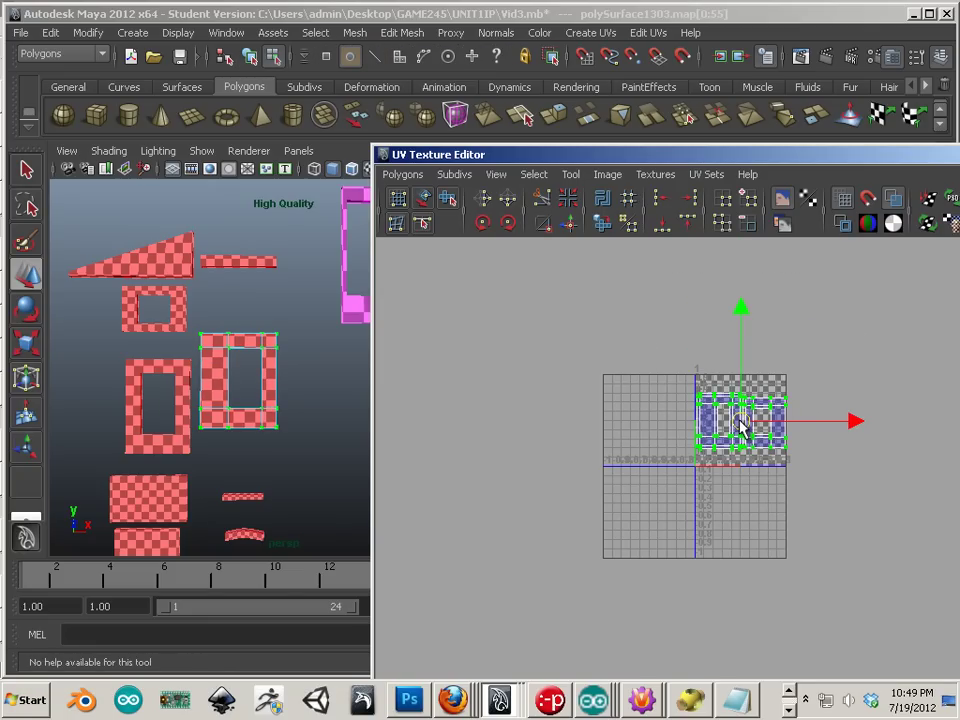
{"action": "left_click_drag", "start_coordinate": [740, 420], "coordinate": [730, 276]}
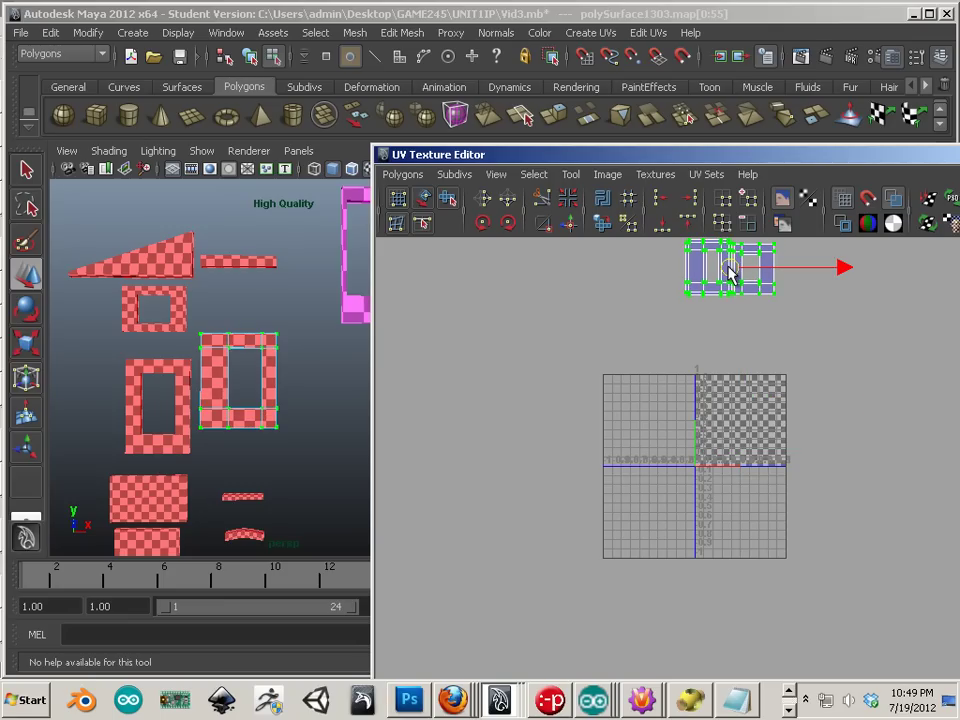
{"action": "left_click", "coordinate": [708, 335]}
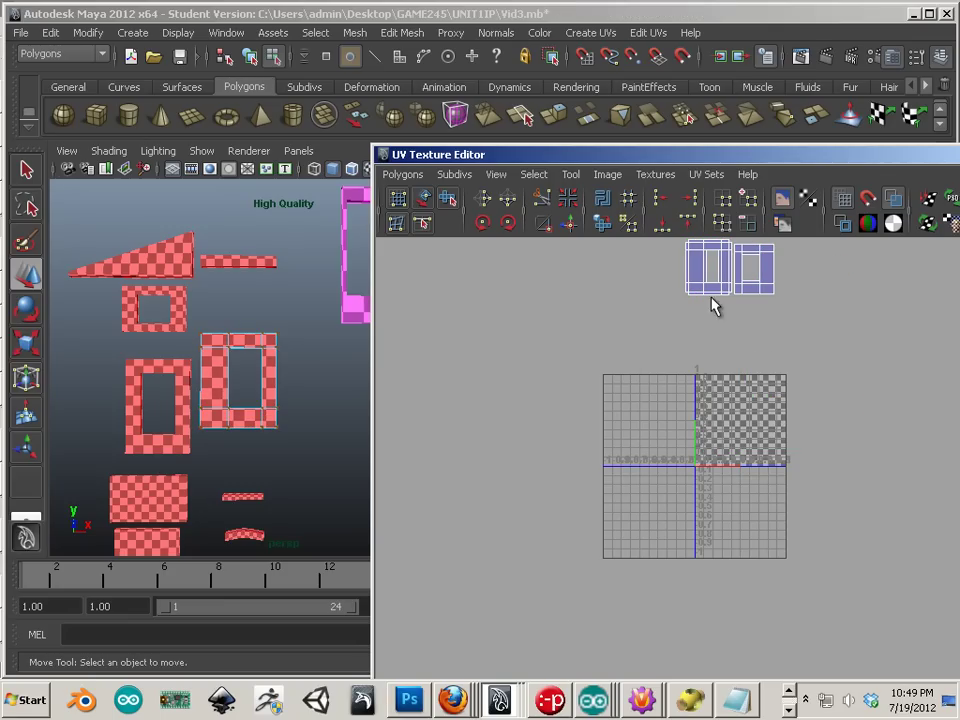
- Select the narrower tall window frame object and move it right and up until it sits flush beside the wider frame
{"action": "right_click_drag", "start_coordinate": [210, 415], "coordinate": [360, 470], "text": "alt"}
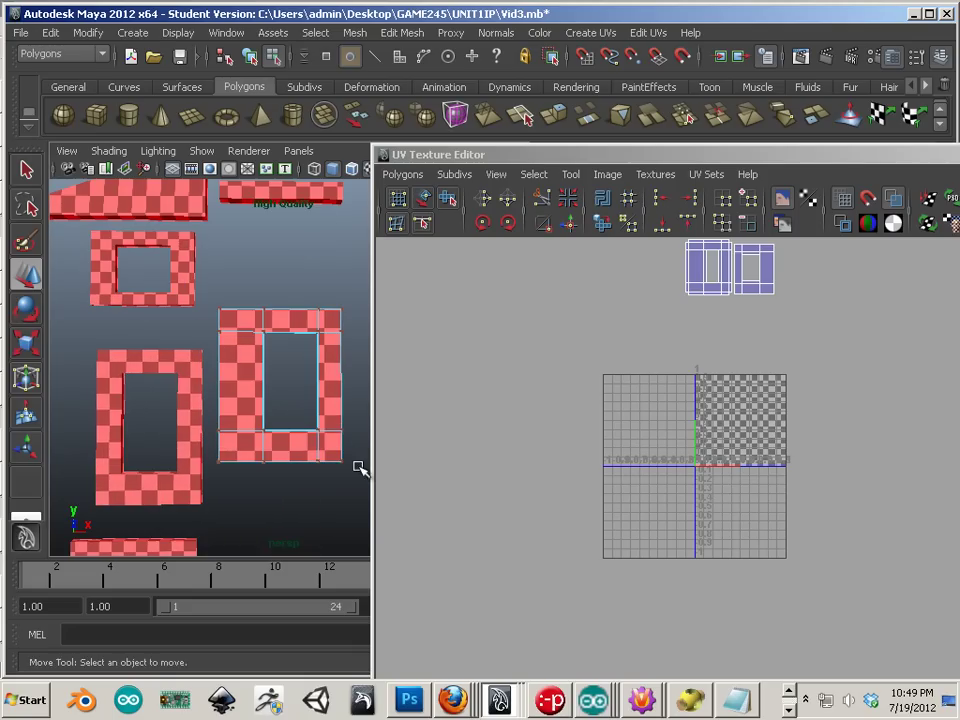
{"action": "left_click", "coordinate": [183, 387]}
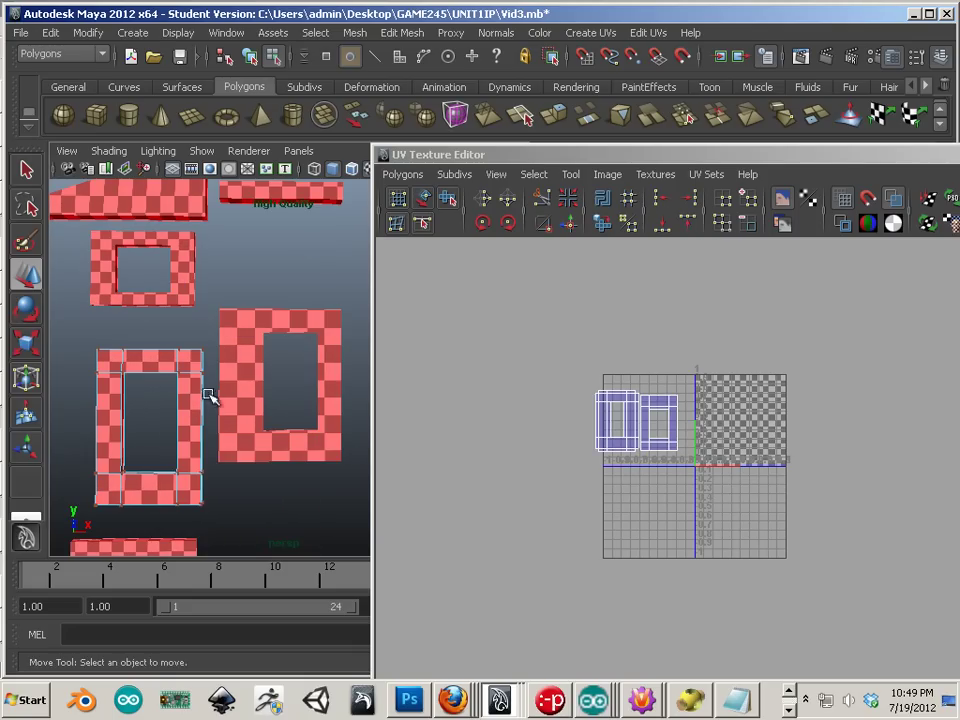
{"action": "right_click_drag", "start_coordinate": [210, 420], "coordinate": [263, 358], "text": "alt"}
{"action": "left_click", "coordinate": [212, 390]}
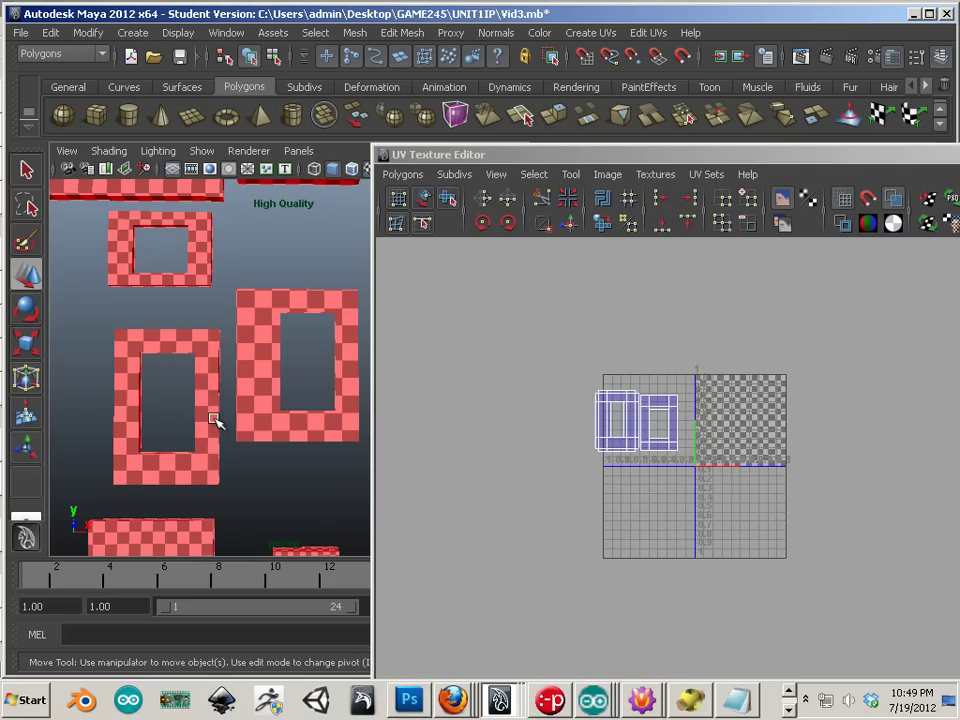
{"action": "left_click_drag", "start_coordinate": [245, 403], "coordinate": [258, 402]}
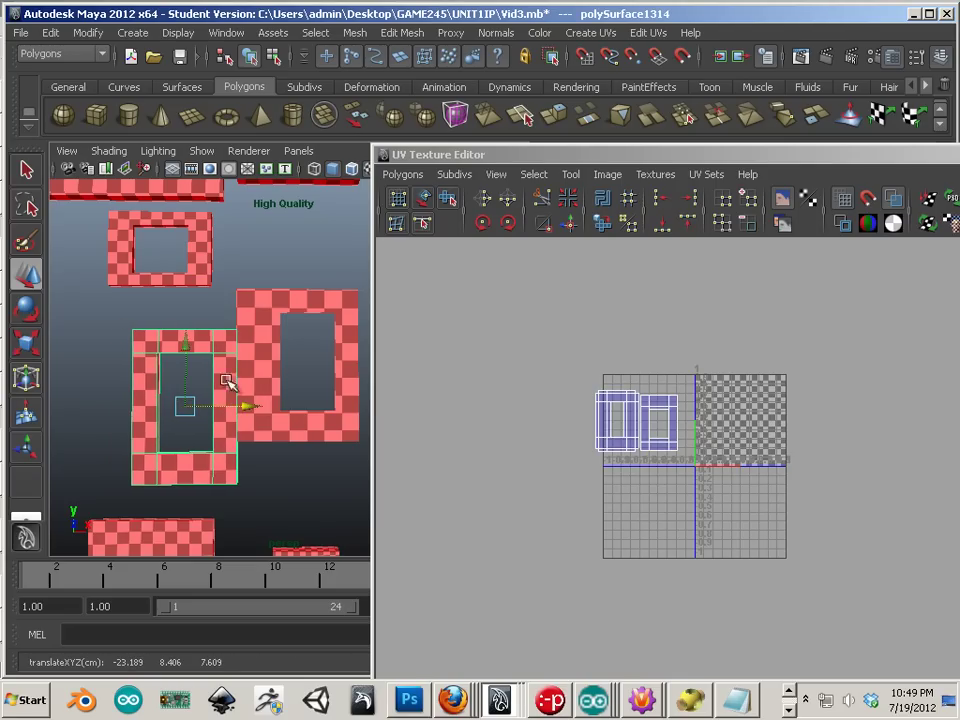
{"action": "left_click_drag", "start_coordinate": [189, 339], "coordinate": [193, 308]}
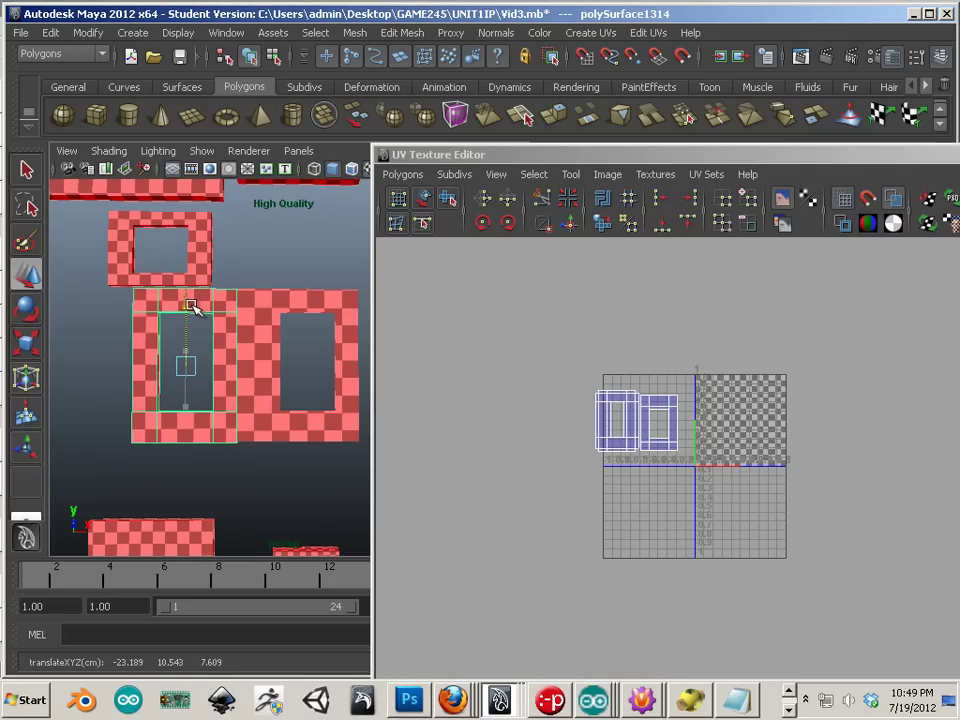
- Nudge the narrower window frame down slightly to fine-tune its vertical alignment with the wider frame
{"action": "right_click_drag", "start_coordinate": [170, 362], "coordinate": [363, 486], "text": "alt"}
{"action": "middle_click_drag", "start_coordinate": [212, 406], "coordinate": [247, 416], "text": "alt"}
{"action": "right_click_drag", "start_coordinate": [262, 421], "coordinate": [377, 506], "text": "alt"}
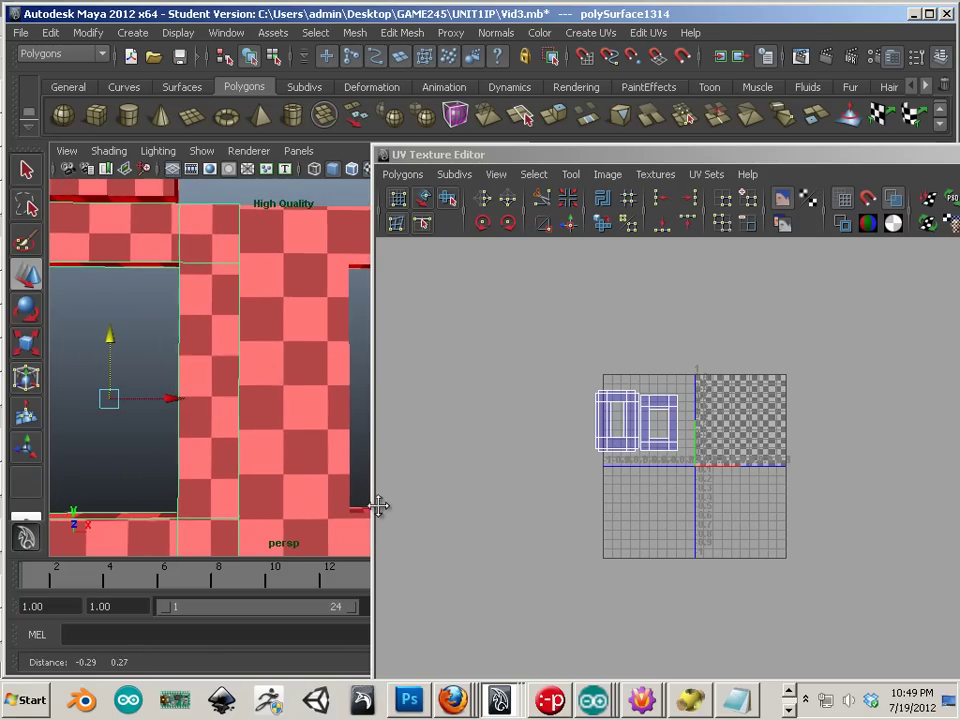
{"action": "left_click_drag", "start_coordinate": [117, 338], "coordinate": [117, 340]}
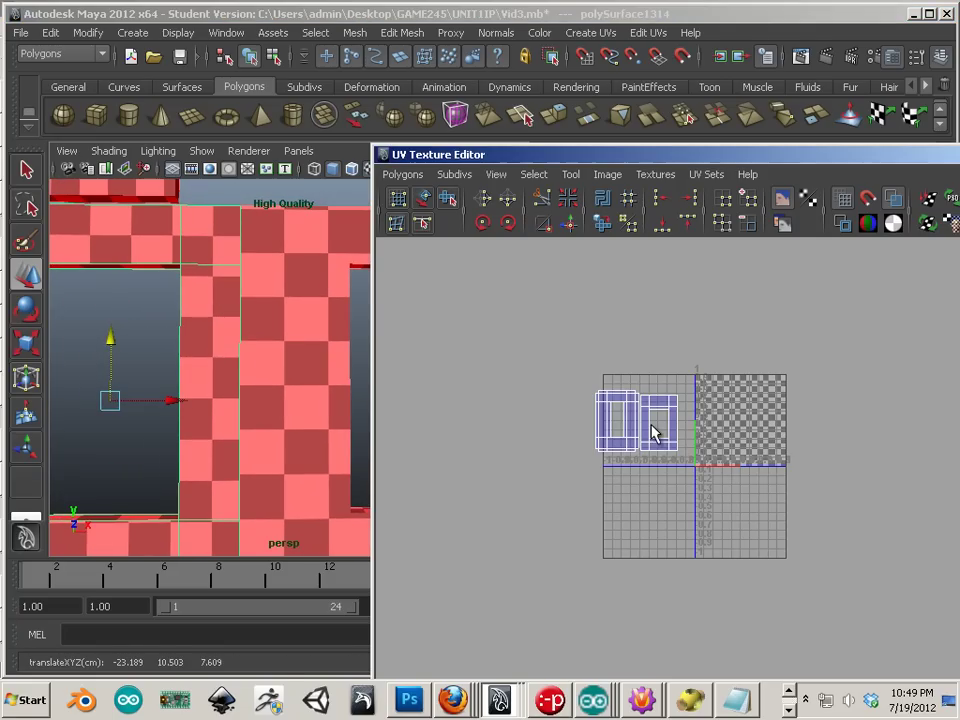
- Select all UVs of the narrower window frame and scale them down evenly to enlarge its checker squares toward the wider frame's
{"action": "right_click_drag", "start_coordinate": [650, 428], "coordinate": [726, 424]}
{"action": "left_click_drag", "start_coordinate": [551, 364], "coordinate": [671, 508]}
{"action": "key", "text": "r"}
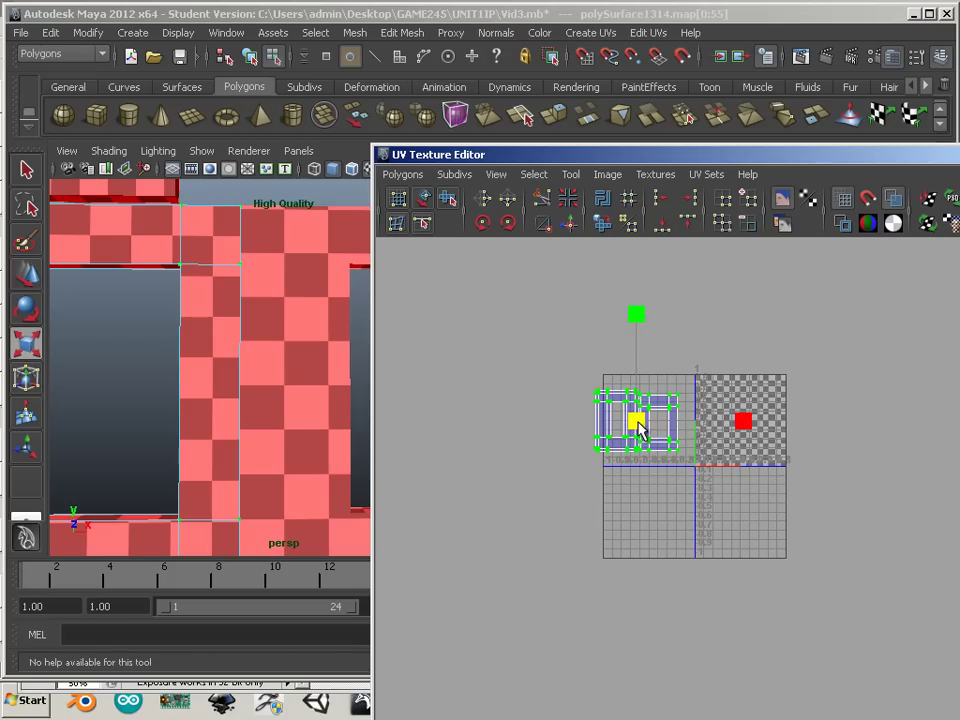
{"action": "left_click_drag", "start_coordinate": [638, 428], "coordinate": [615, 446]}
- Shift the narrower frame's UVs down a little and scale them up slightly to match its checker pattern to the wider frame
{"action": "key", "text": "w"}
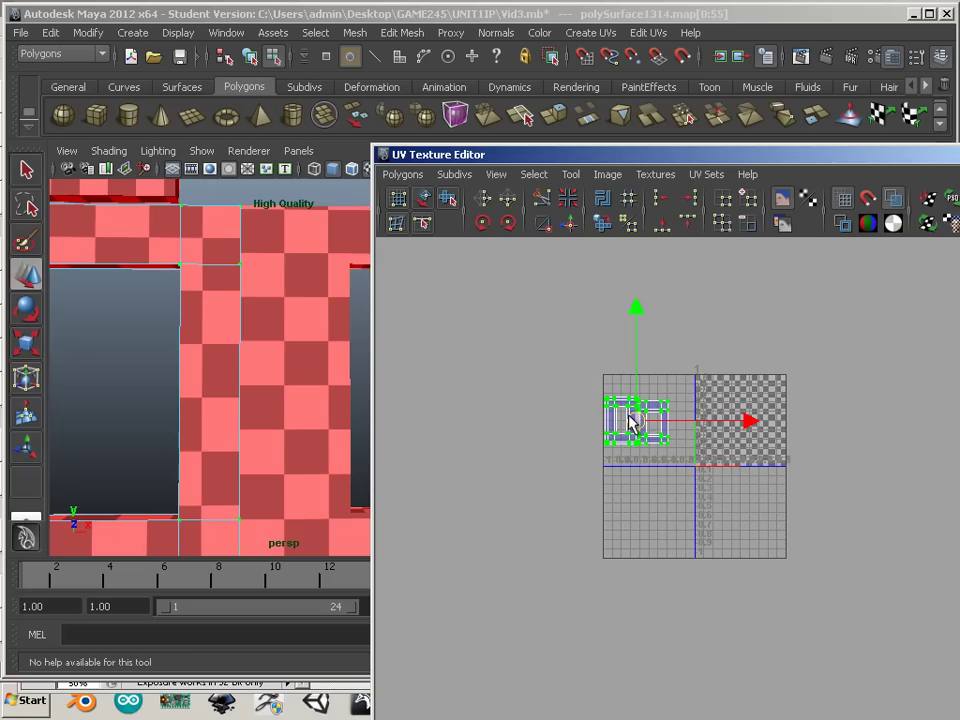
{"action": "left_click_drag", "start_coordinate": [637, 316], "coordinate": [637, 328]}
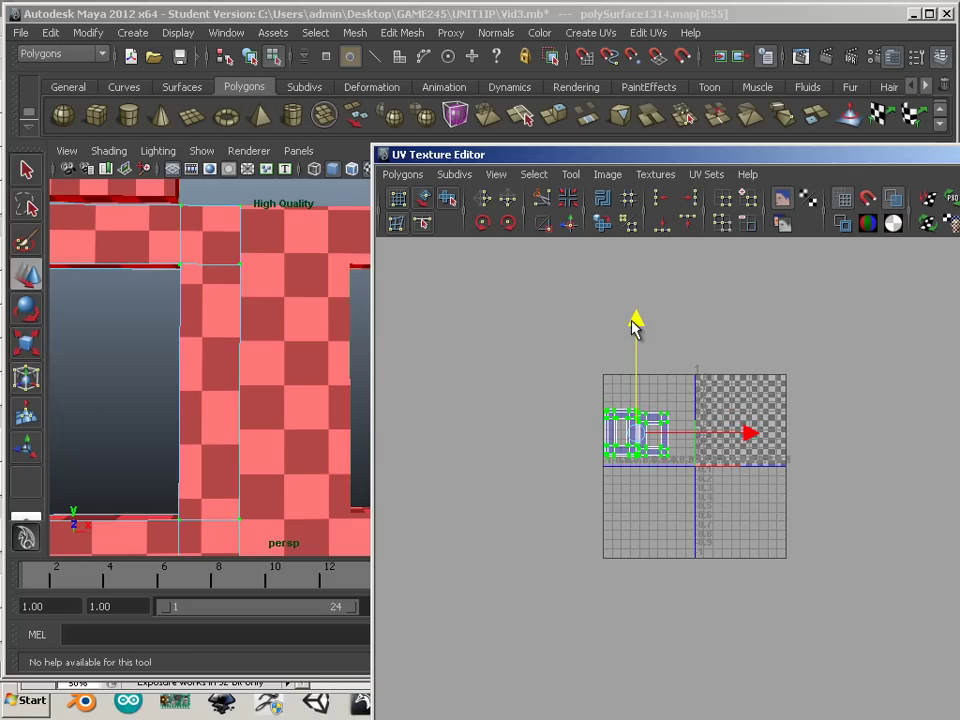
{"action": "left_click_drag", "start_coordinate": [636, 325], "coordinate": [635, 326]}
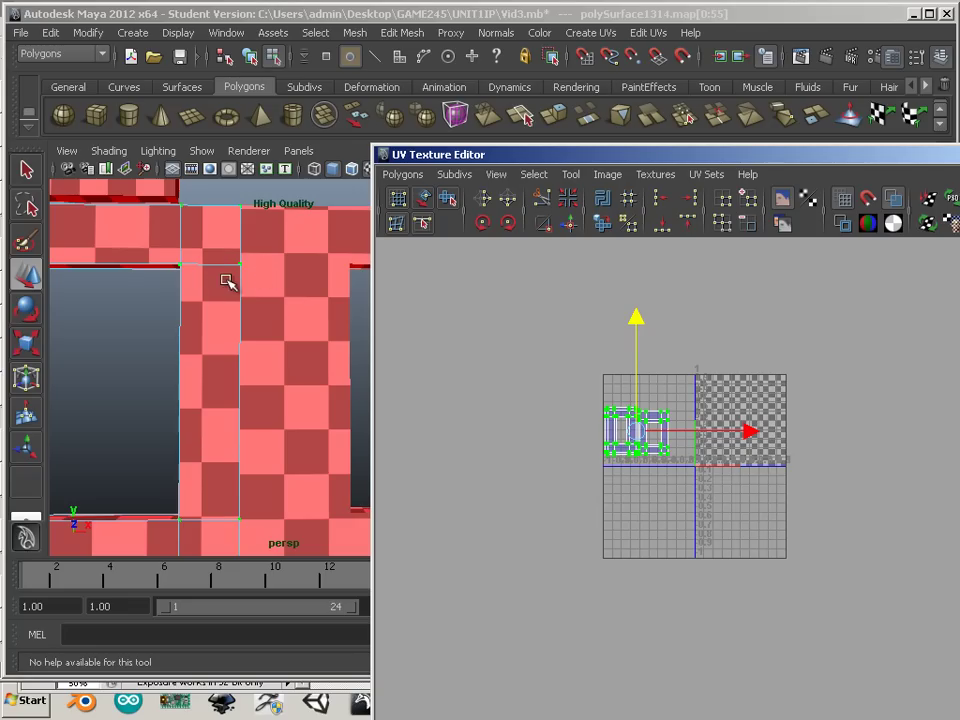
{"action": "key", "text": "r"}
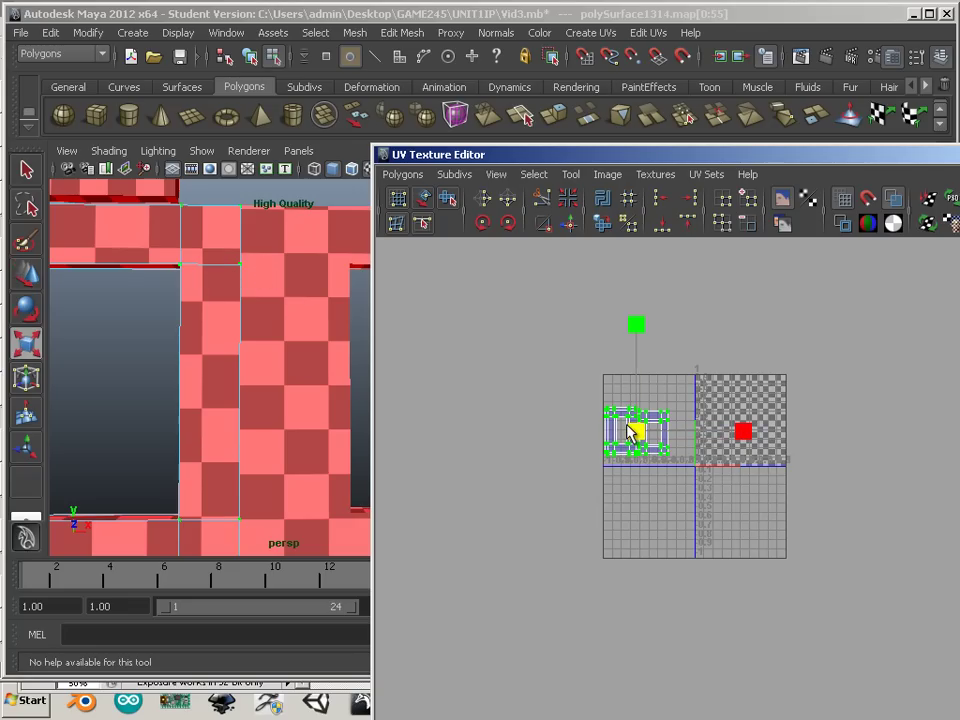
{"action": "left_click_drag", "start_coordinate": [628, 430], "coordinate": [632, 429]}
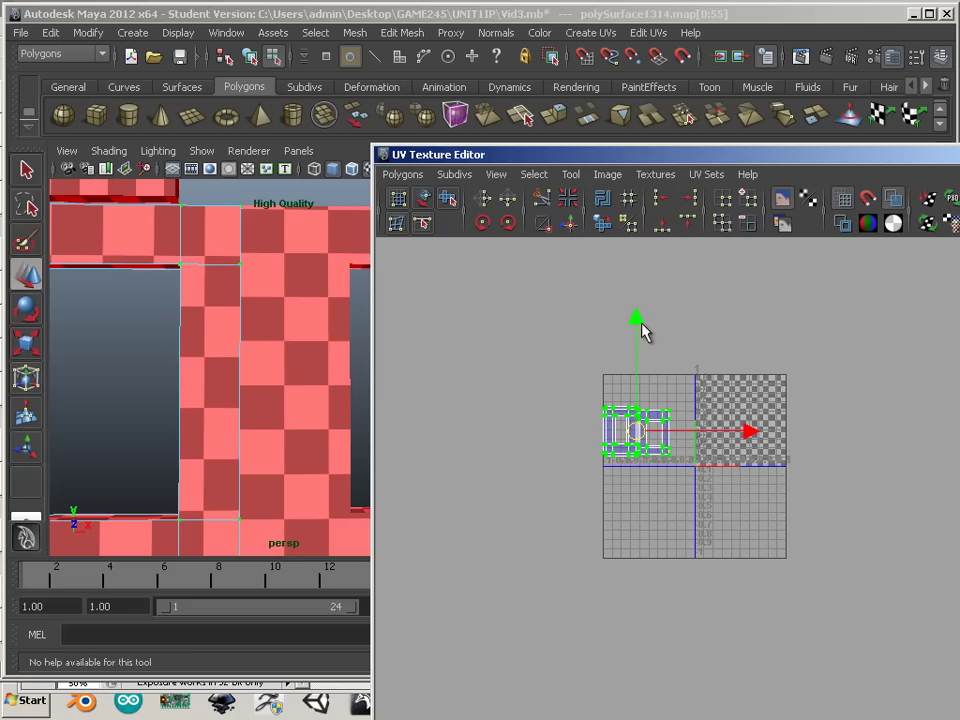
- Fine-tune the vertical position and even scale of the narrower tall frame's UVs against the wider frame's checker pattern
{"action": "key", "text": "w"}
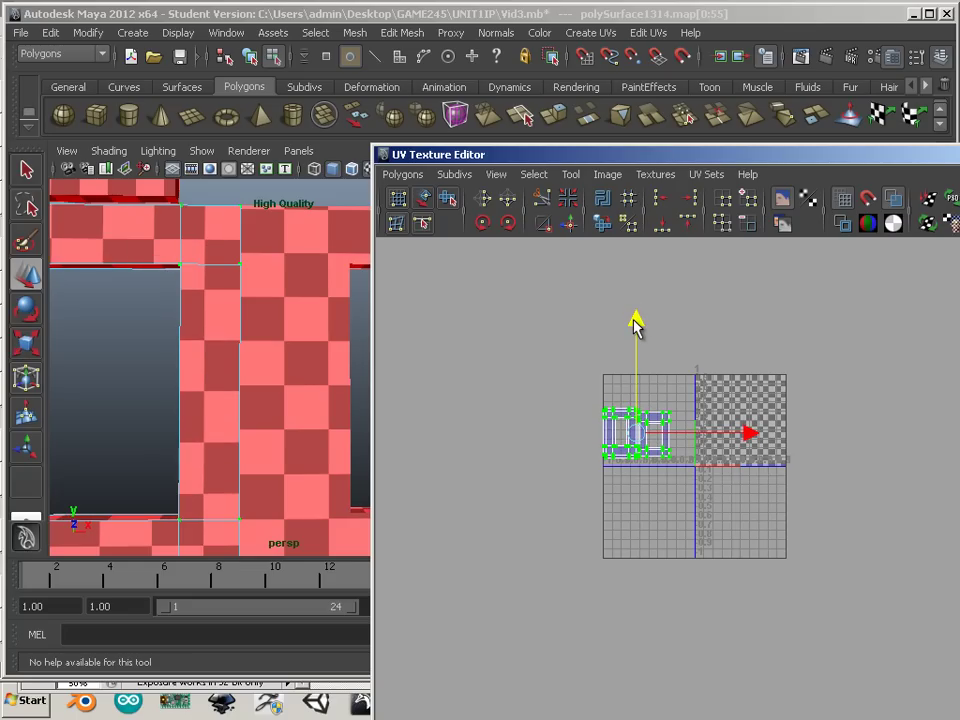
{"action": "left_click_drag", "start_coordinate": [634, 321], "coordinate": [634, 320]}
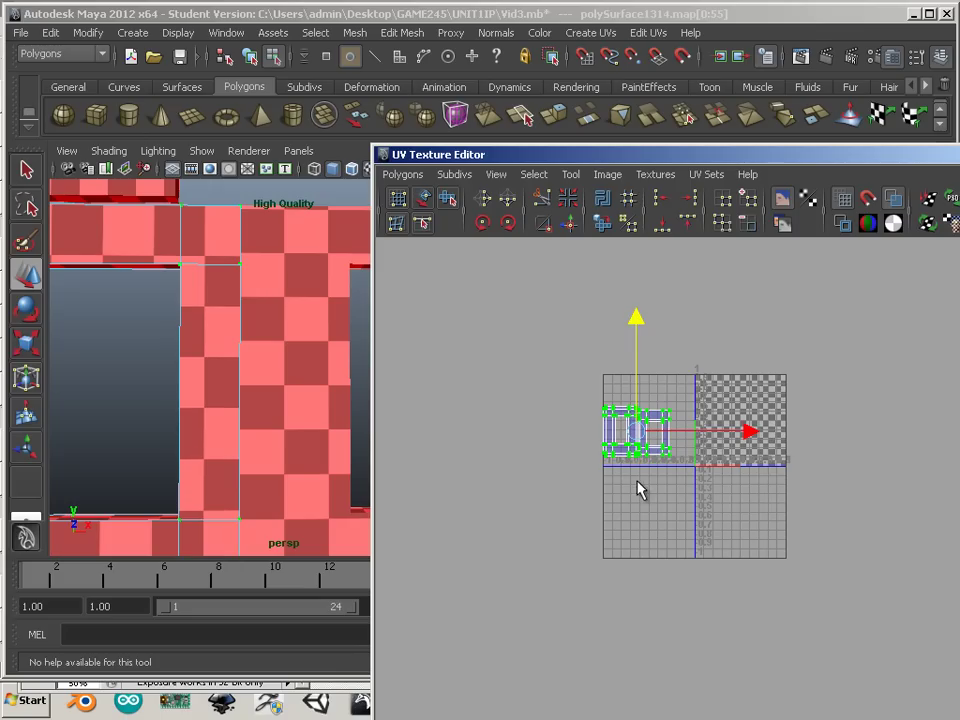
{"action": "key", "text": "r"}
{"action": "left_click_drag", "start_coordinate": [640, 434], "coordinate": [634, 428]}
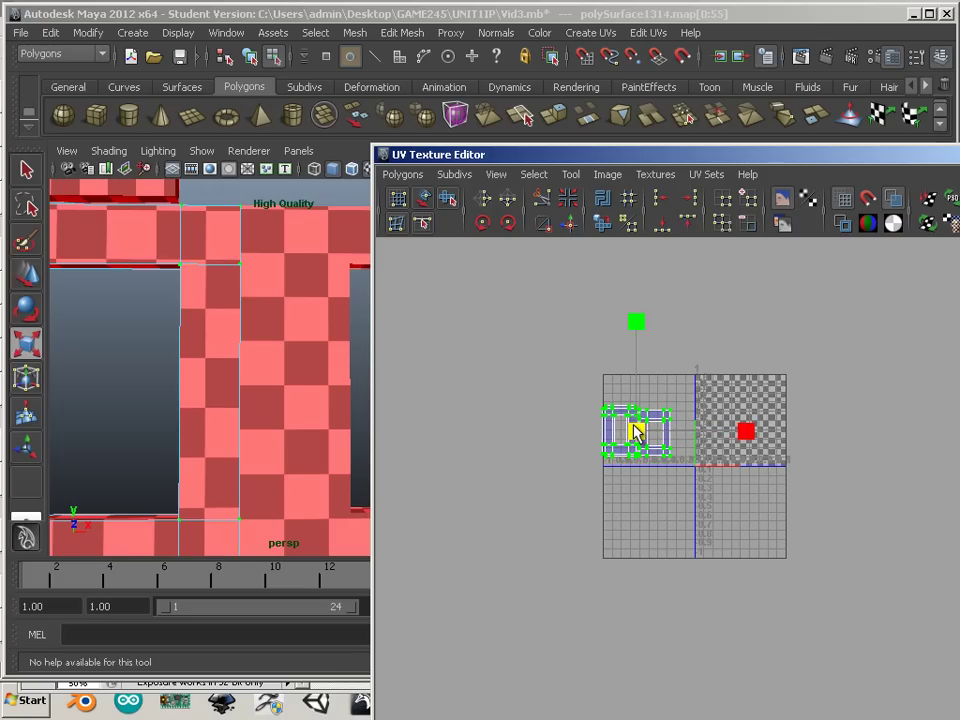
{"action": "key", "text": "e"}
{"action": "key", "text": "w"}
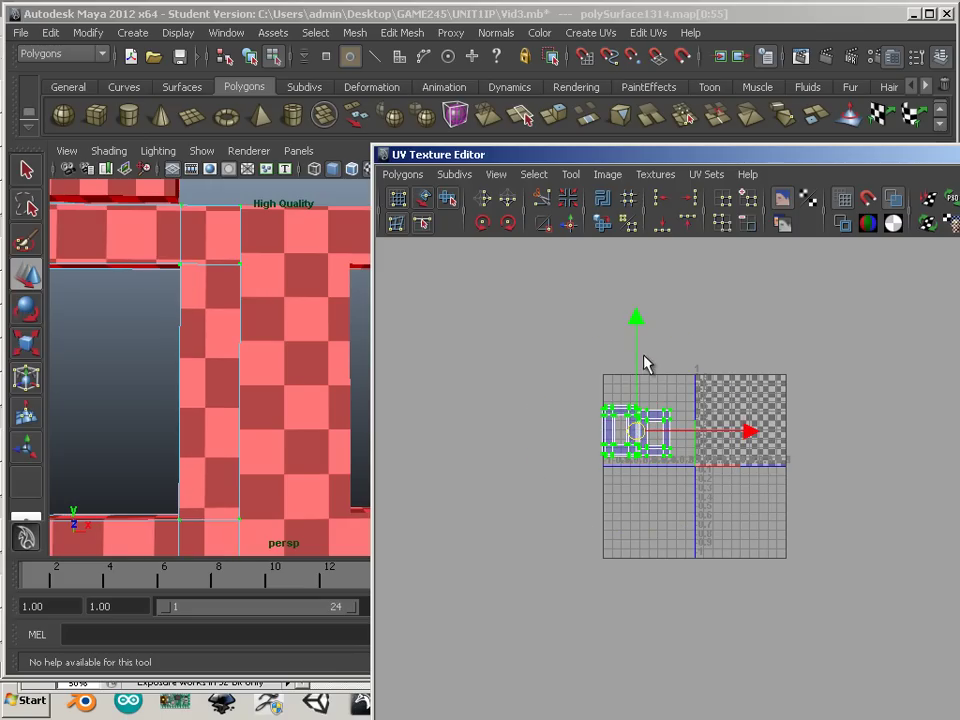
{"action": "left_click_drag", "start_coordinate": [643, 330], "coordinate": [638, 331]}
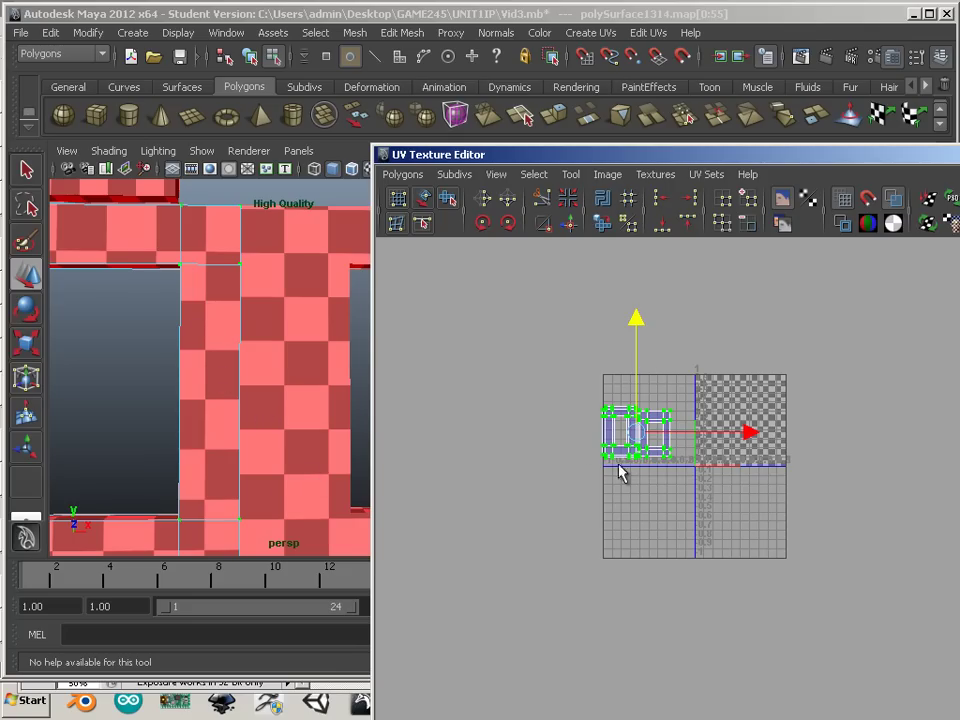
- Narrow the tall frame's UVs horizontally, scale them up evenly a little, and adjust them vertically to match the wider frame's checkers
{"action": "key", "text": "r"}
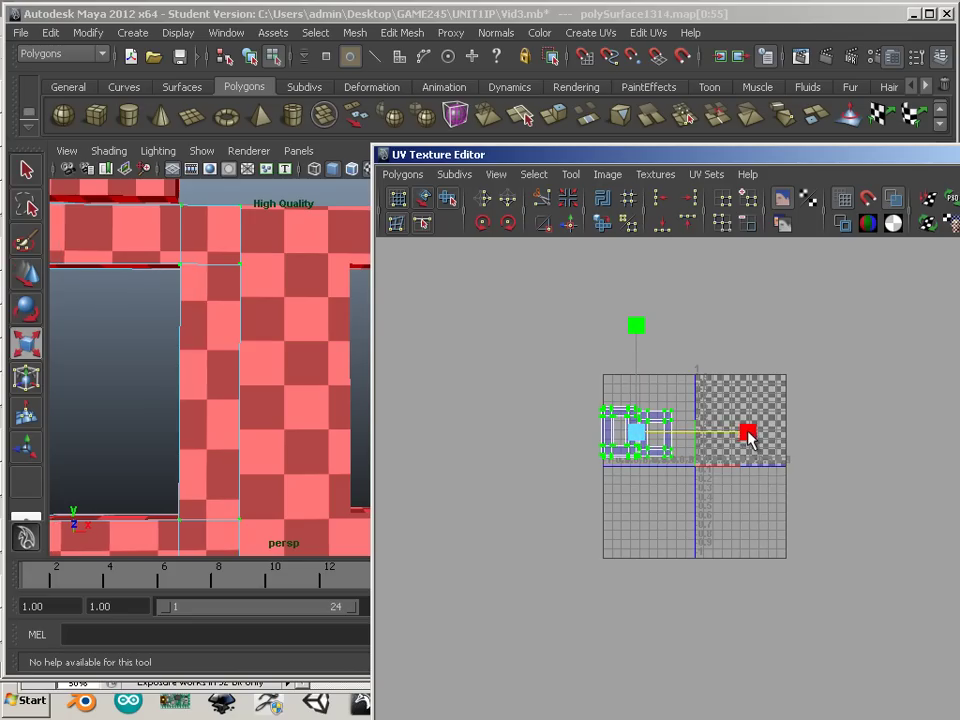
{"action": "left_click_drag", "start_coordinate": [748, 436], "coordinate": [724, 440]}
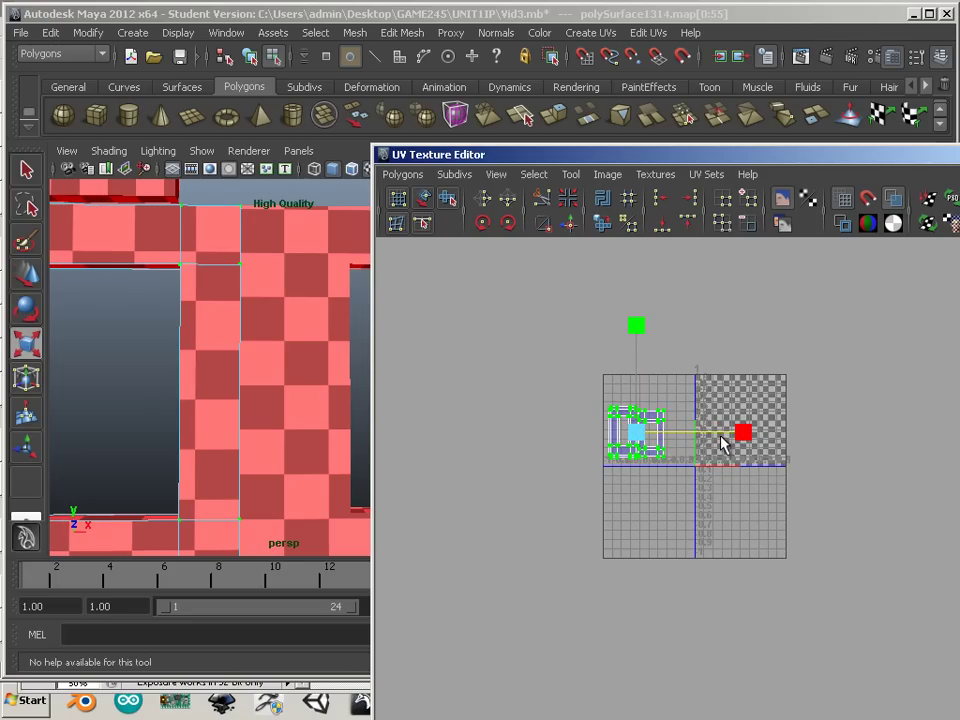
{"action": "left_click_drag", "start_coordinate": [636, 441], "coordinate": [646, 438]}
{"action": "key", "text": "e"}
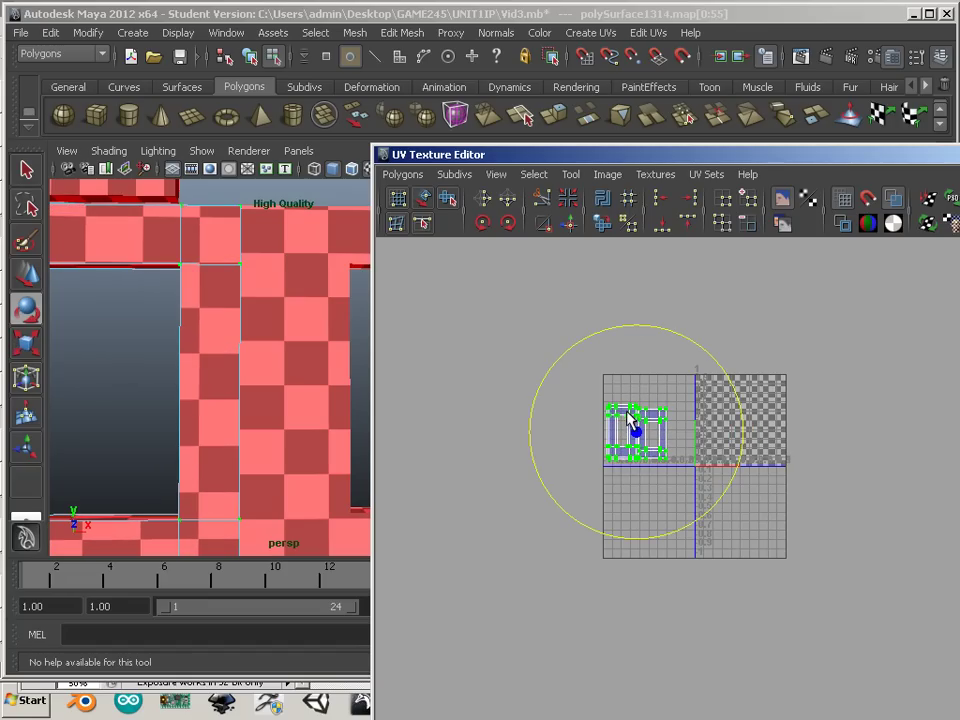
{"action": "key", "text": "w"}
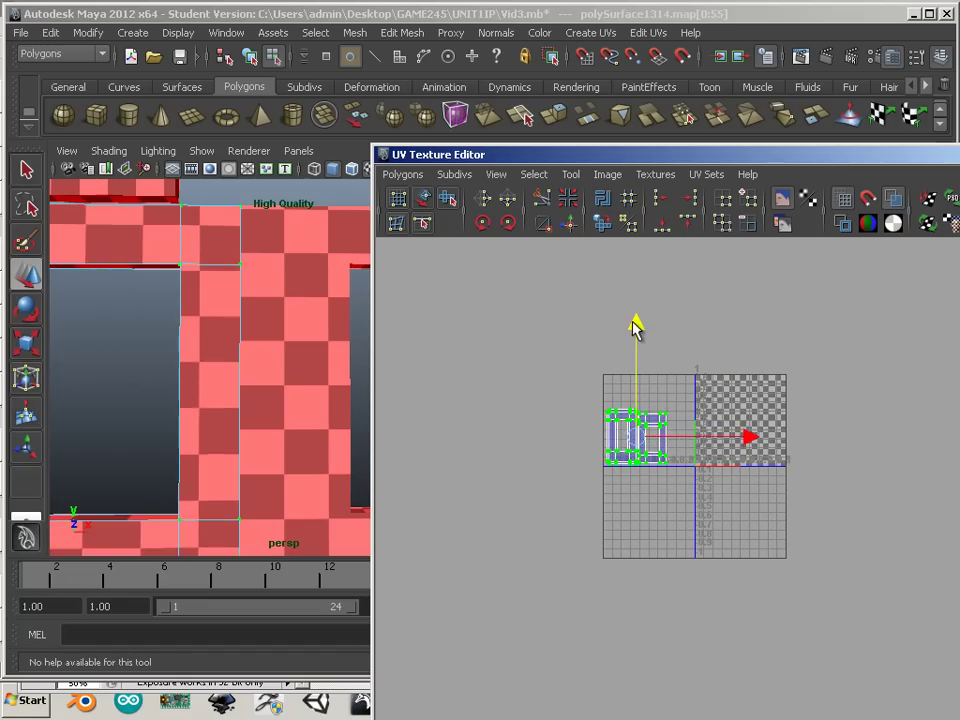
{"action": "left_click_drag", "start_coordinate": [633, 319], "coordinate": [636, 326]}
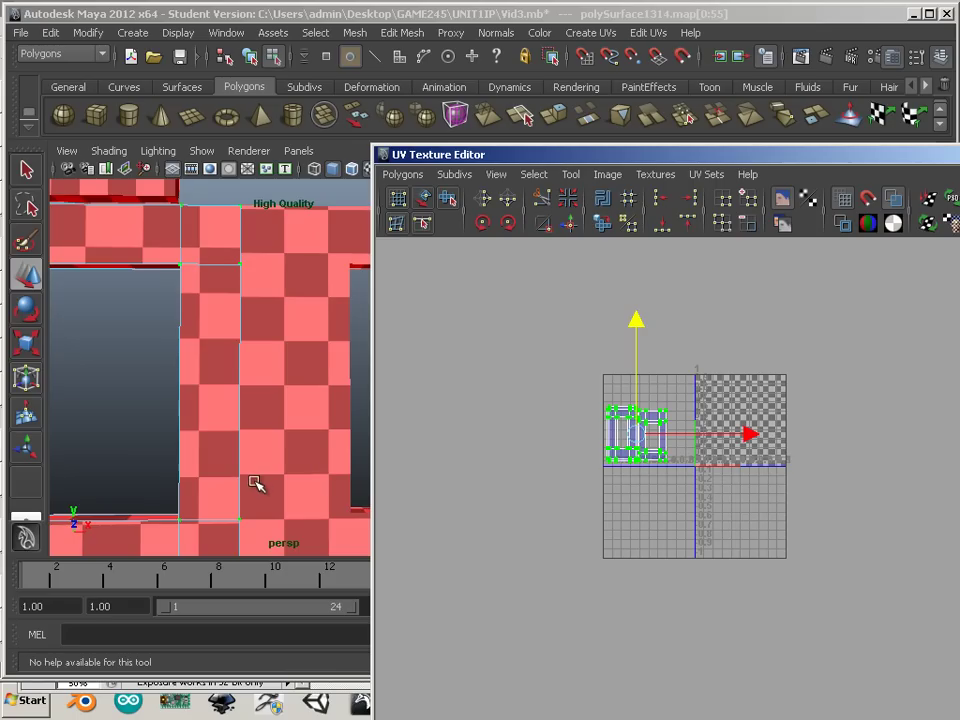
- Select the small window frame object and move it flush on top of the narrower tall frame, aligning their outer edges
{"action": "scroll", "coordinate": [253, 480], "scroll_direction": "down", "scroll_amount": 5}
{"action": "middle_click_drag", "start_coordinate": [241, 461], "coordinate": [182, 461], "text": "alt"}
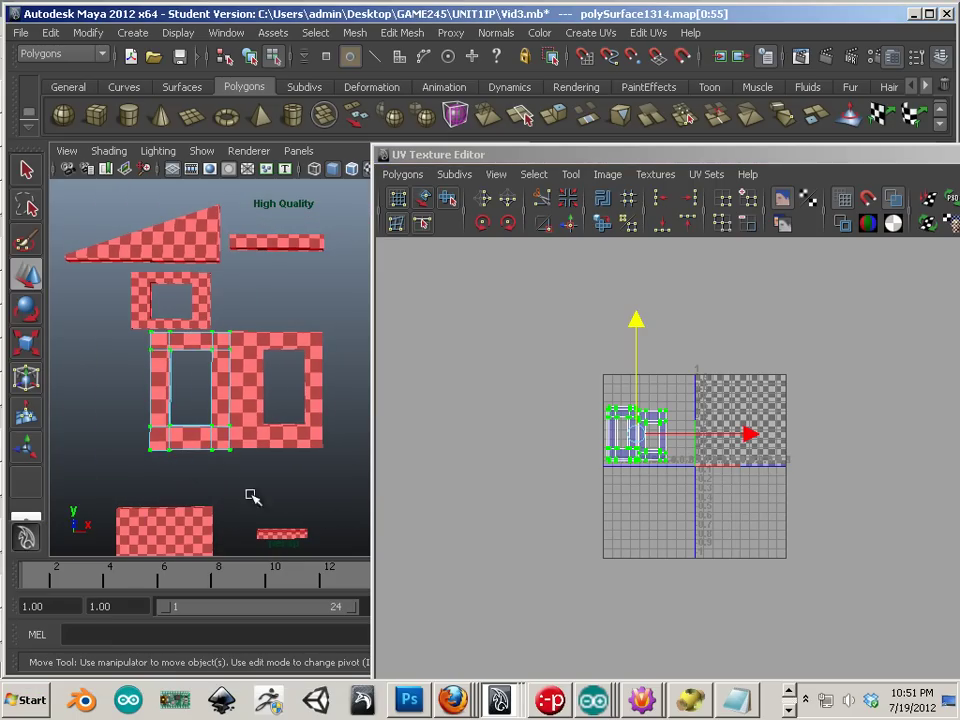
{"action": "right_click", "coordinate": [193, 300]}
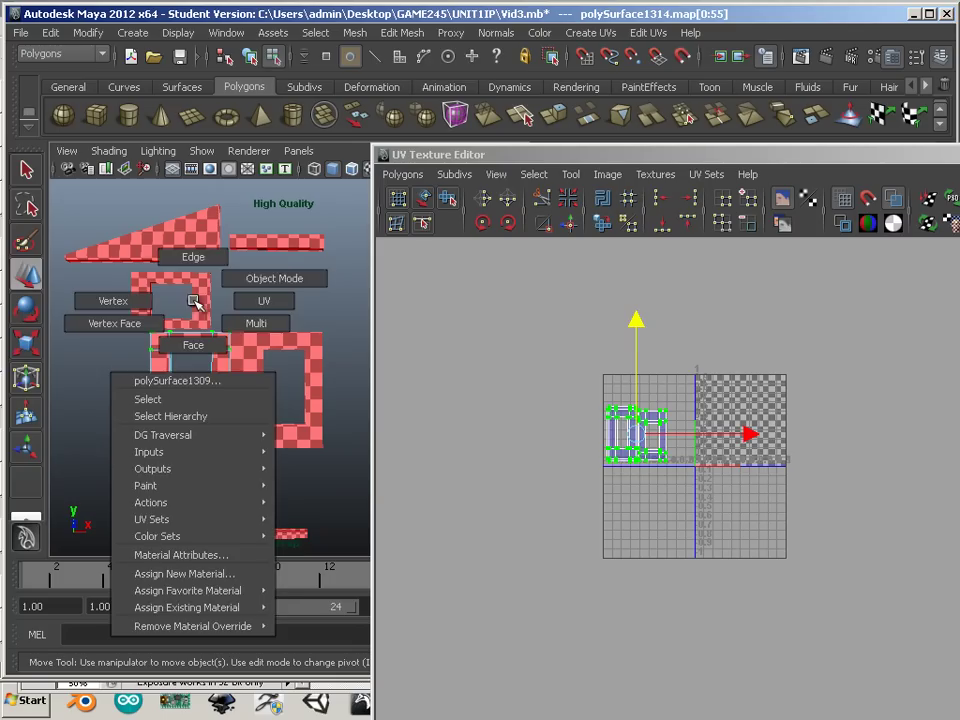
{"action": "left_click", "coordinate": [207, 309]}
{"action": "key", "text": "F8"}
{"action": "left_click_drag", "start_coordinate": [235, 300], "coordinate": [257, 320]}
{"action": "scroll", "coordinate": [257, 320], "scroll_direction": "up", "scroll_amount": 6}
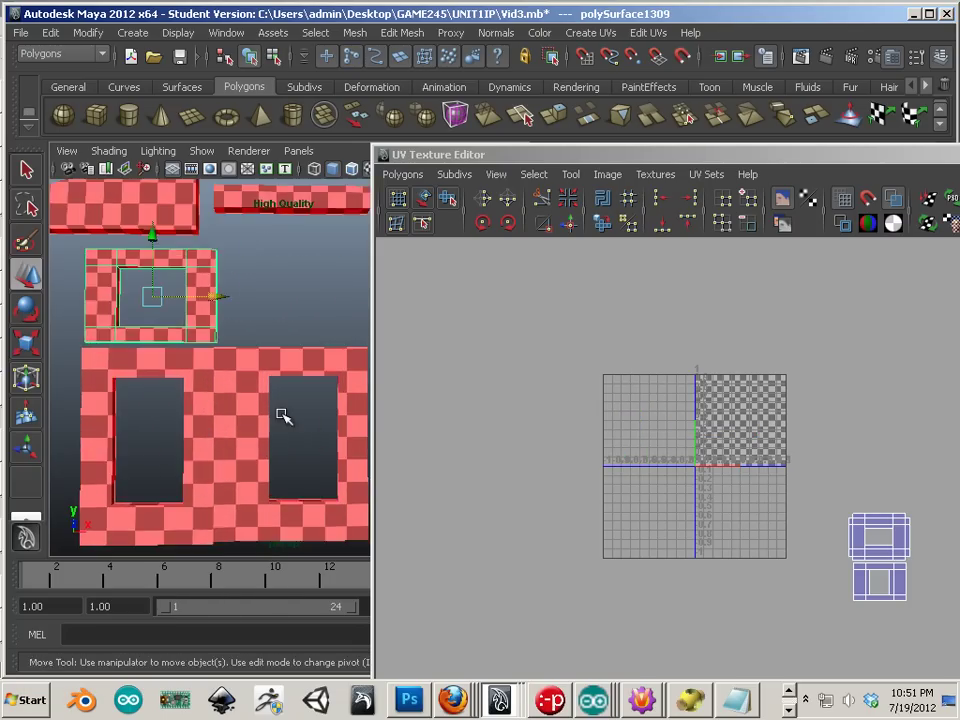
{"action": "left_click_drag", "start_coordinate": [214, 221], "coordinate": [210, 232]}
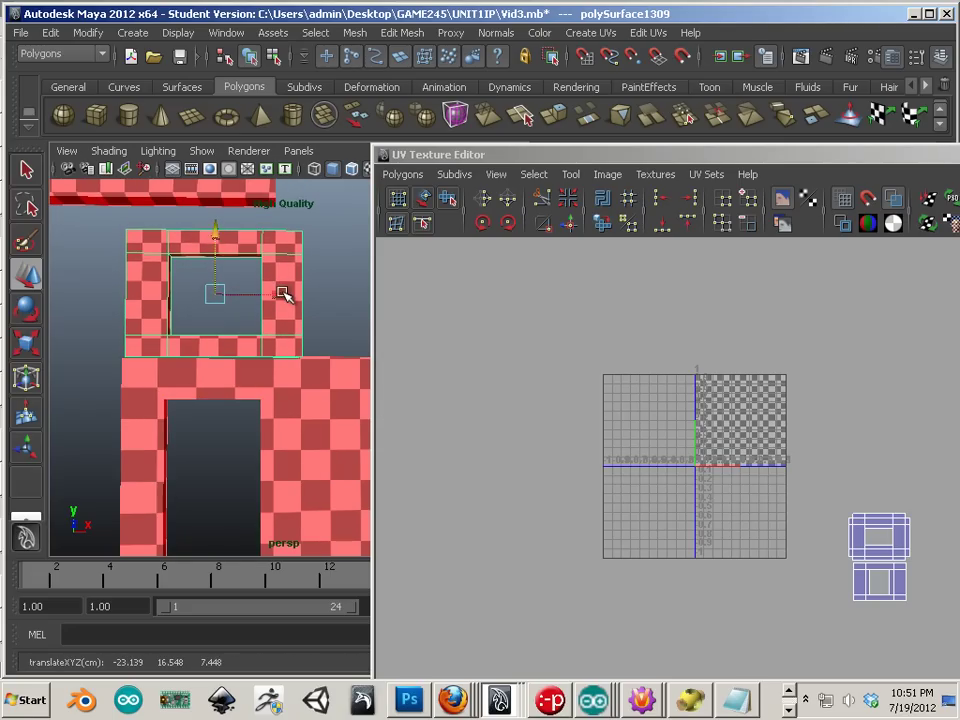
{"action": "left_click_drag", "start_coordinate": [285, 291], "coordinate": [281, 296]}
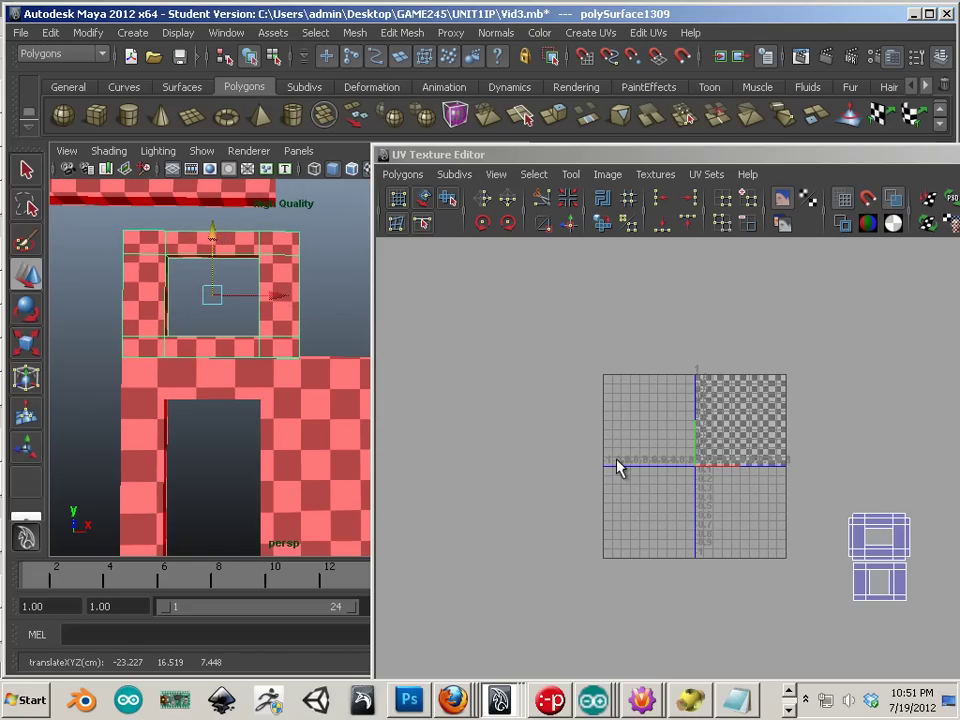
- Select all UVs of the small window frame and scale them down evenly to about half size
{"action": "middle_click_drag", "start_coordinate": [750, 532], "coordinate": [599, 454], "text": "alt"}
{"action": "right_click_drag", "start_coordinate": [708, 488], "coordinate": [761, 476]}
{"action": "left_click_drag", "start_coordinate": [579, 399], "coordinate": [795, 564]}
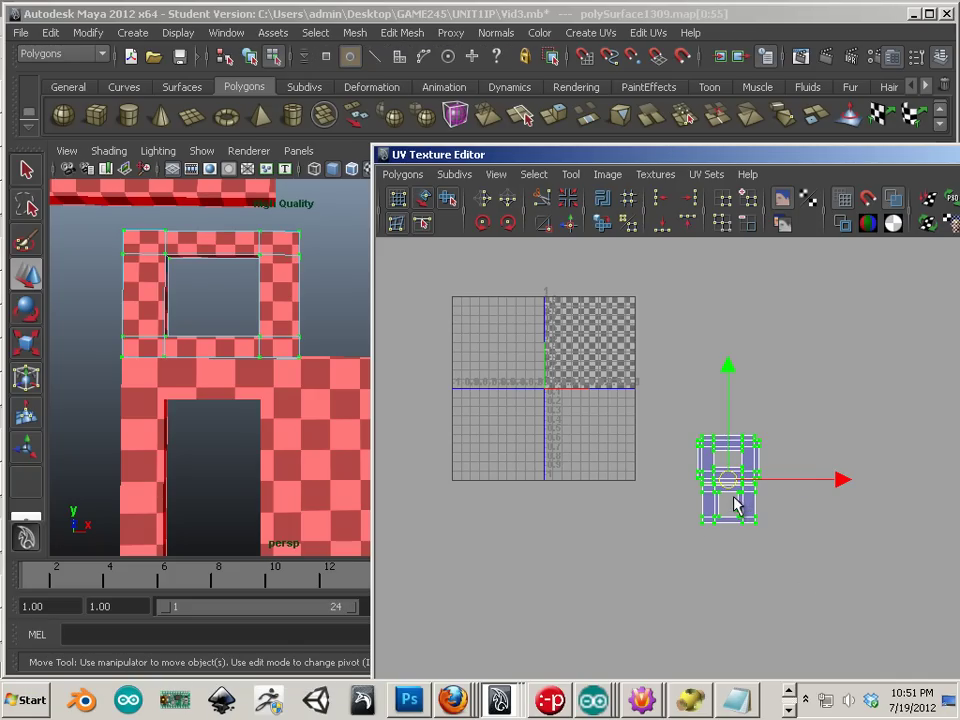
{"action": "key", "text": "r"}
{"action": "left_click_drag", "start_coordinate": [735, 484], "coordinate": [678, 489]}
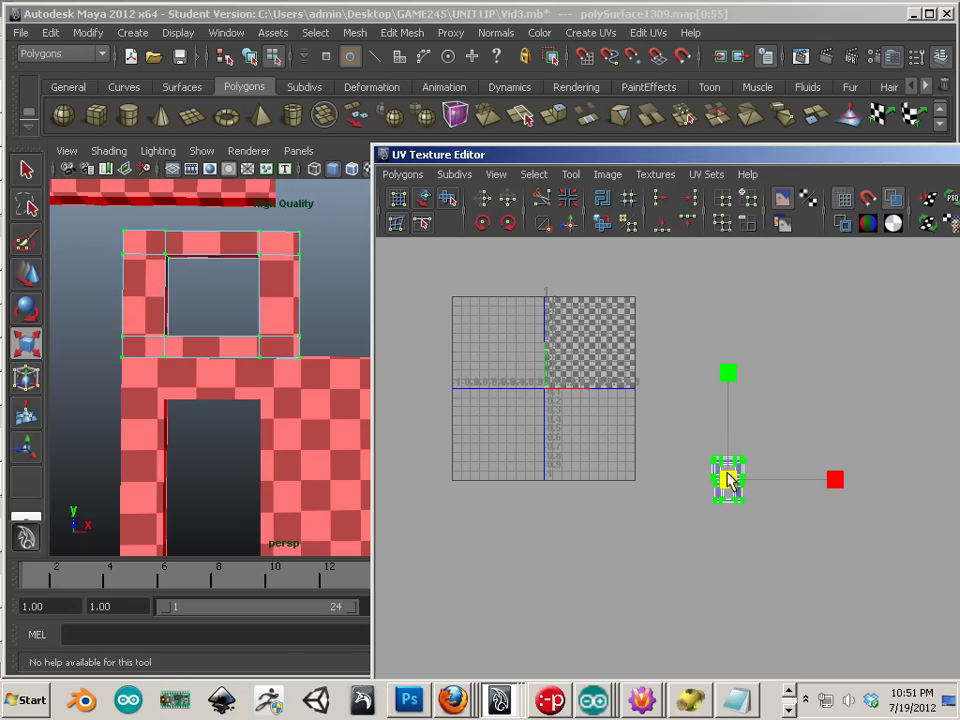
- Shift the small window frame's UVs horizontally and fine-tune their even scale toward the tall frame's checker pattern
{"action": "key", "text": "w"}
{"action": "left_click_drag", "start_coordinate": [846, 484], "coordinate": [848, 483]}
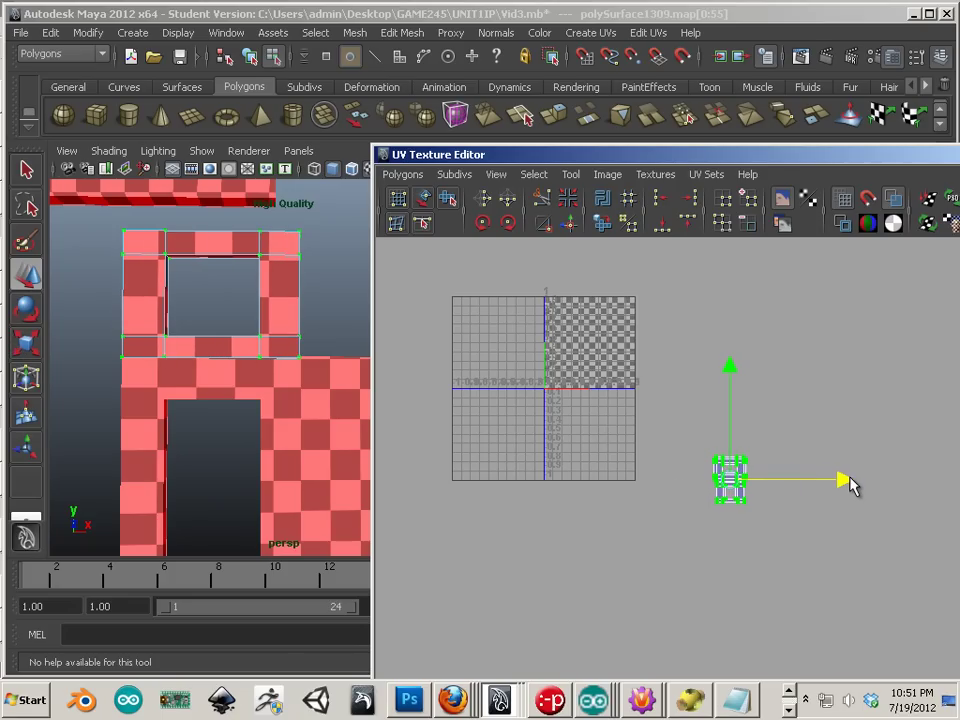
{"action": "key", "text": "r"}
{"action": "mouse_move", "coordinate": [738, 481]}
{"action": "left_mouse_down"}
{"action": "mouse_move", "coordinate": [711, 495]}
{"action": "mouse_move", "coordinate": [737, 497]}
{"action": "left_mouse_up"}
{"action": "key", "text": "ctrl+z"}
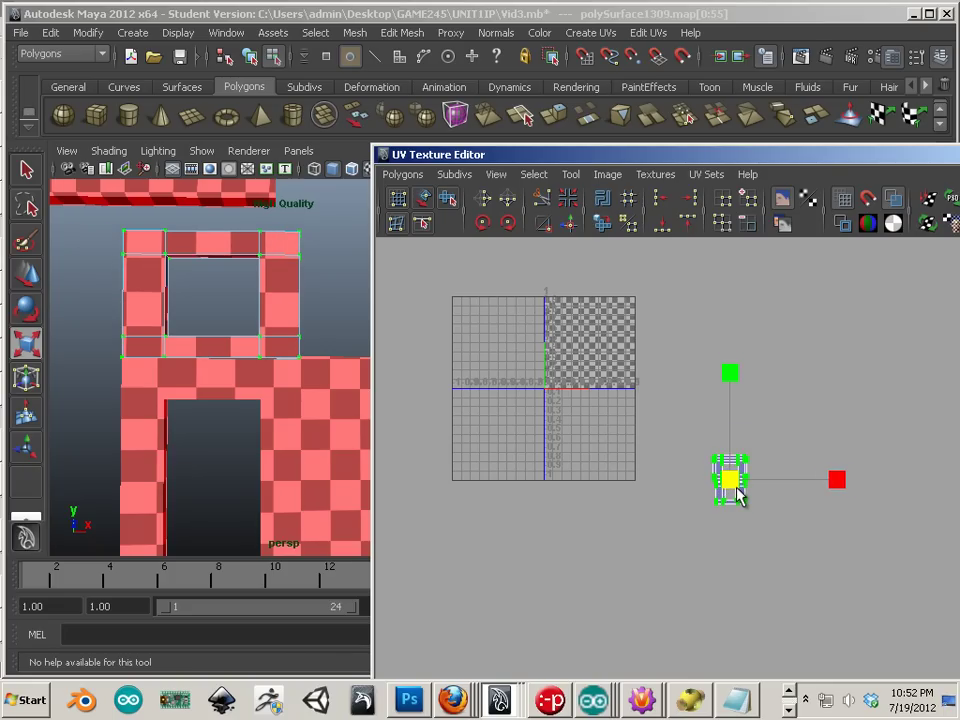
{"action": "key", "text": "w"}
{"action": "left_click_drag", "start_coordinate": [842, 482], "coordinate": [838, 482]}
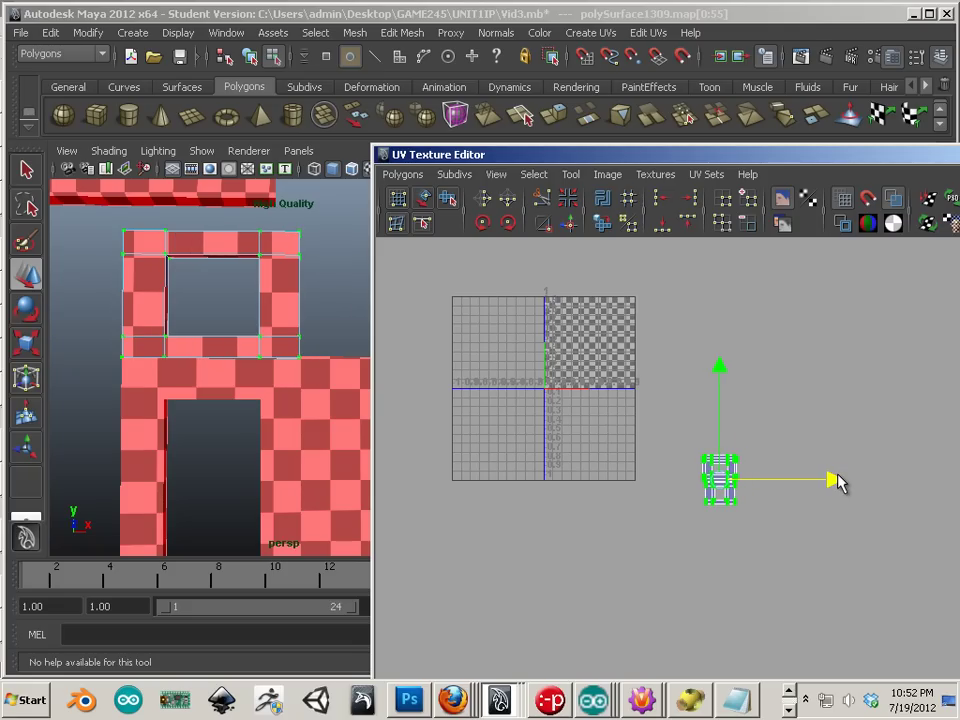
- Select all UVs of the narrower tall frame and widen them slightly along the horizontal axis
{"action": "left_click", "coordinate": [249, 384]}
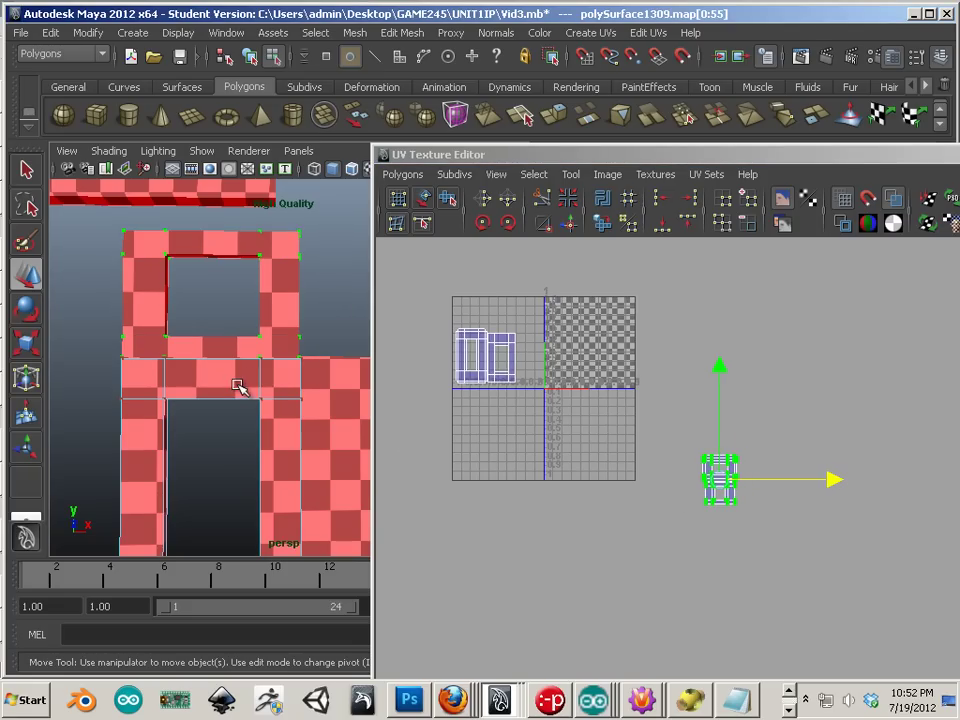
{"action": "right_click_drag", "start_coordinate": [491, 372], "coordinate": [490, 336]}
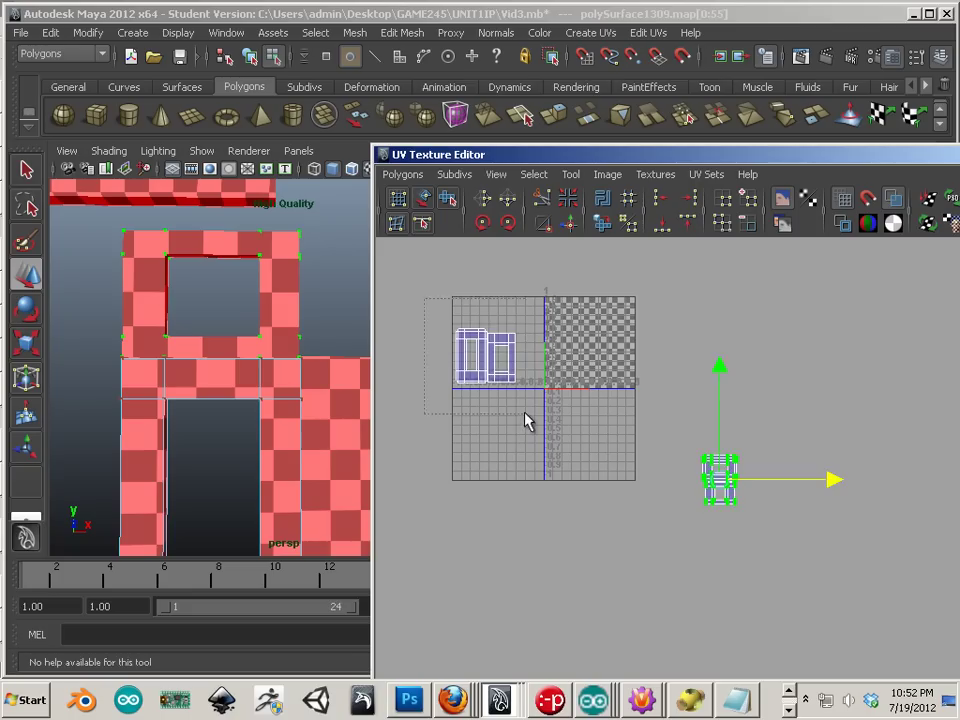
{"action": "left_click_drag", "start_coordinate": [527, 421], "coordinate": [519, 414]}
{"action": "key", "text": "r"}
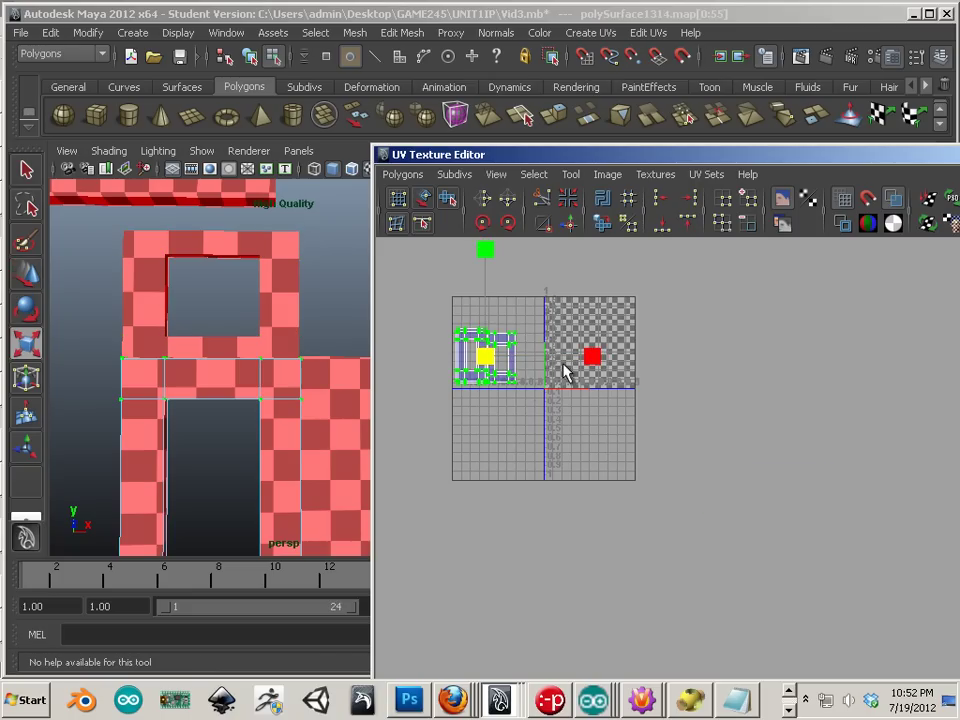
{"action": "left_click_drag", "start_coordinate": [594, 357], "coordinate": [616, 370]}
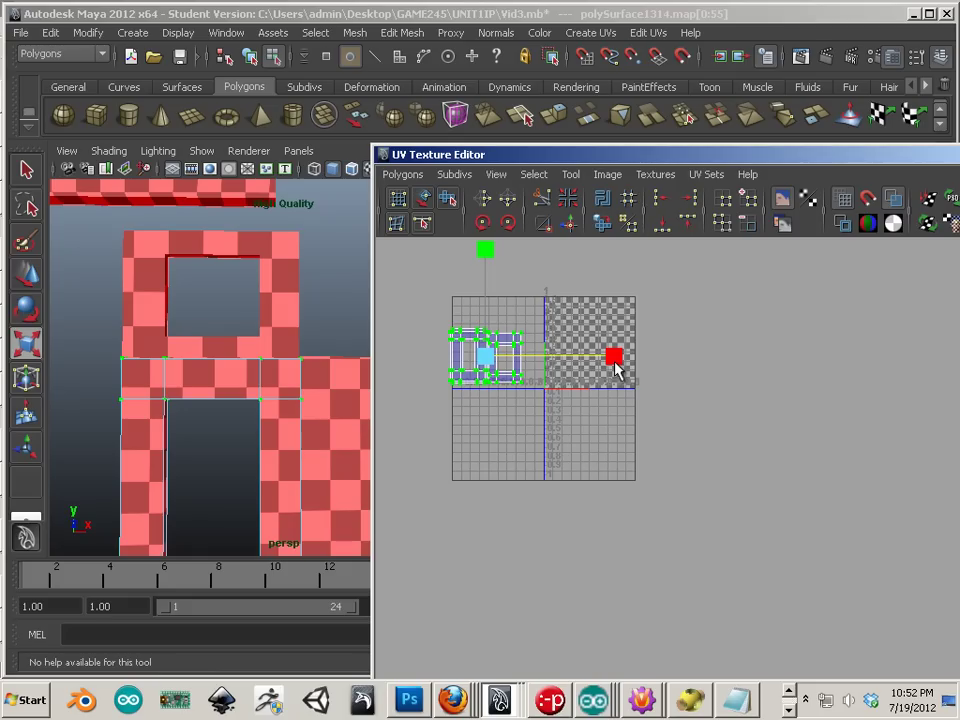
{"action": "left_click_drag", "start_coordinate": [616, 370], "coordinate": [621, 368]}
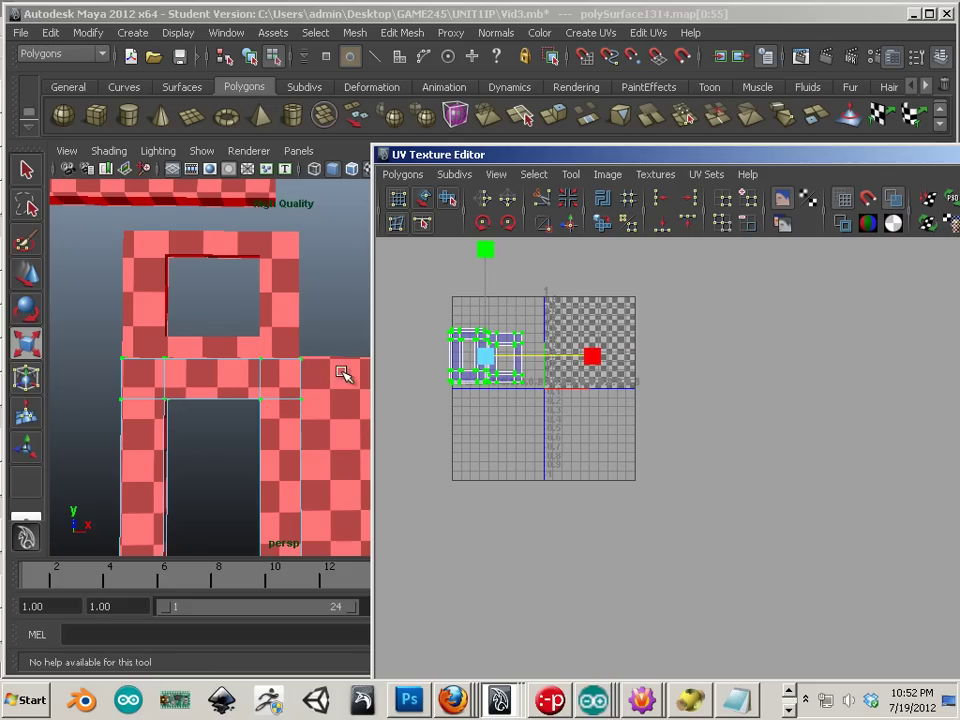
- Reselect all UVs of the small window frame and scale them up evenly a little
{"action": "left_click", "coordinate": [285, 297]}
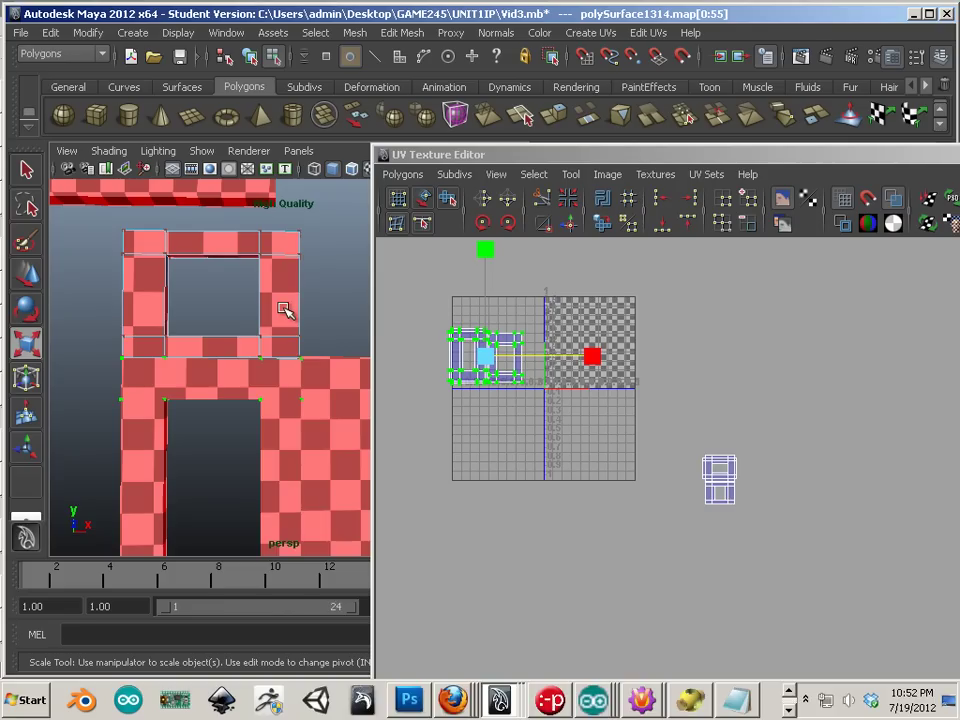
{"action": "right_click", "coordinate": [284, 309]}
{"action": "right_click_drag", "start_coordinate": [284, 309], "coordinate": [300, 293]}
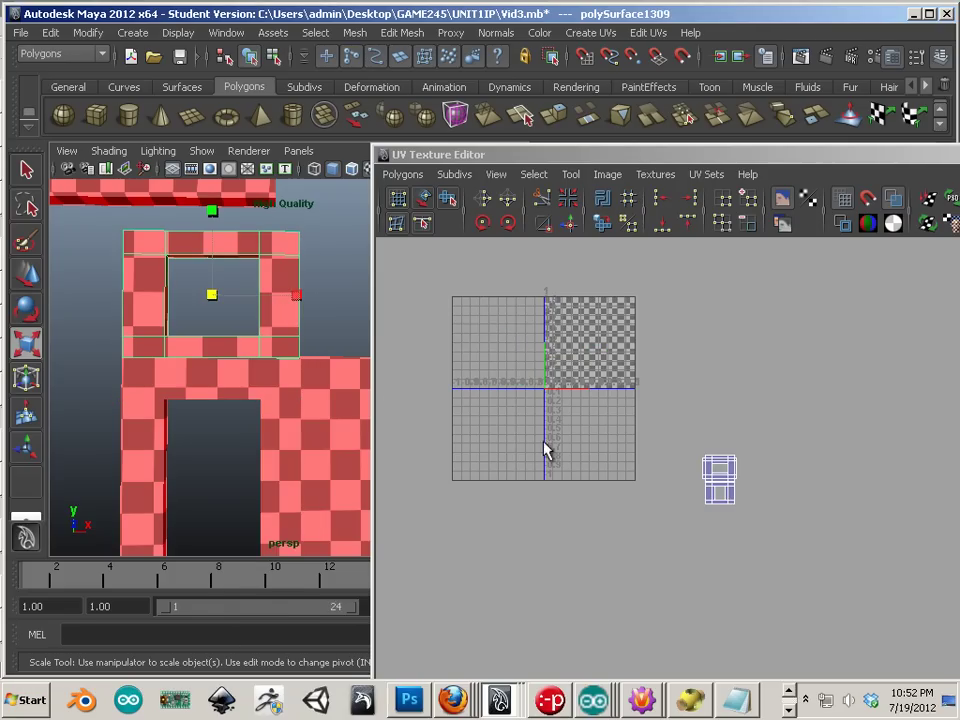
{"action": "right_click_drag", "start_coordinate": [716, 491], "coordinate": [652, 414]}
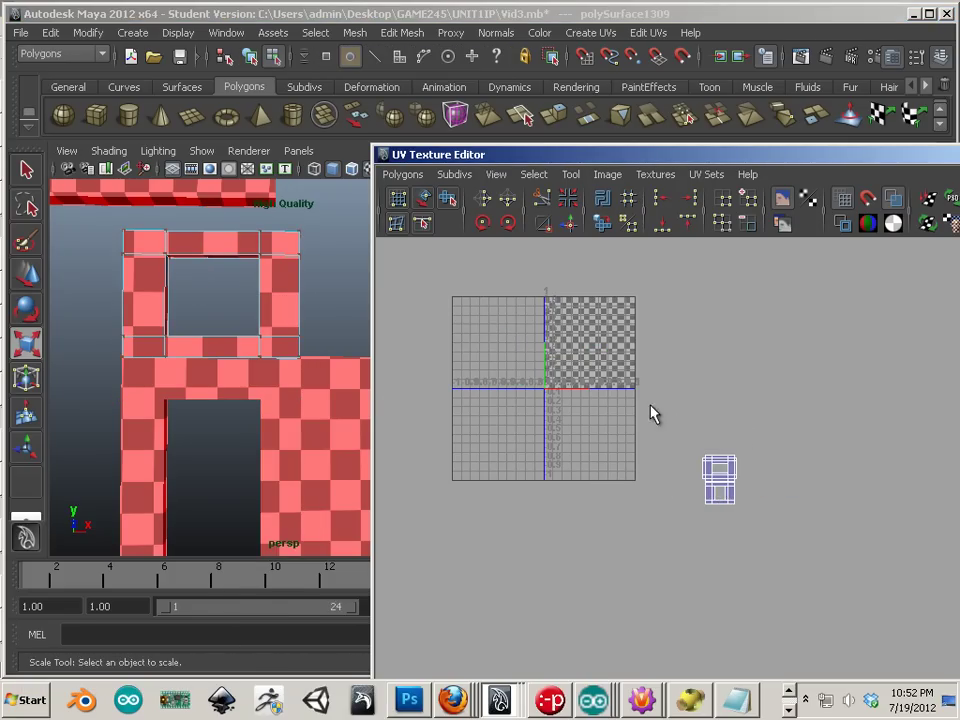
{"action": "left_click_drag", "start_coordinate": [652, 414], "coordinate": [776, 551]}
{"action": "left_click_drag", "start_coordinate": [722, 487], "coordinate": [736, 481]}
- Shift the small window frame's UVs slightly left and scale them down a touch to match the tall frame's checker size
{"action": "key", "text": "e"}
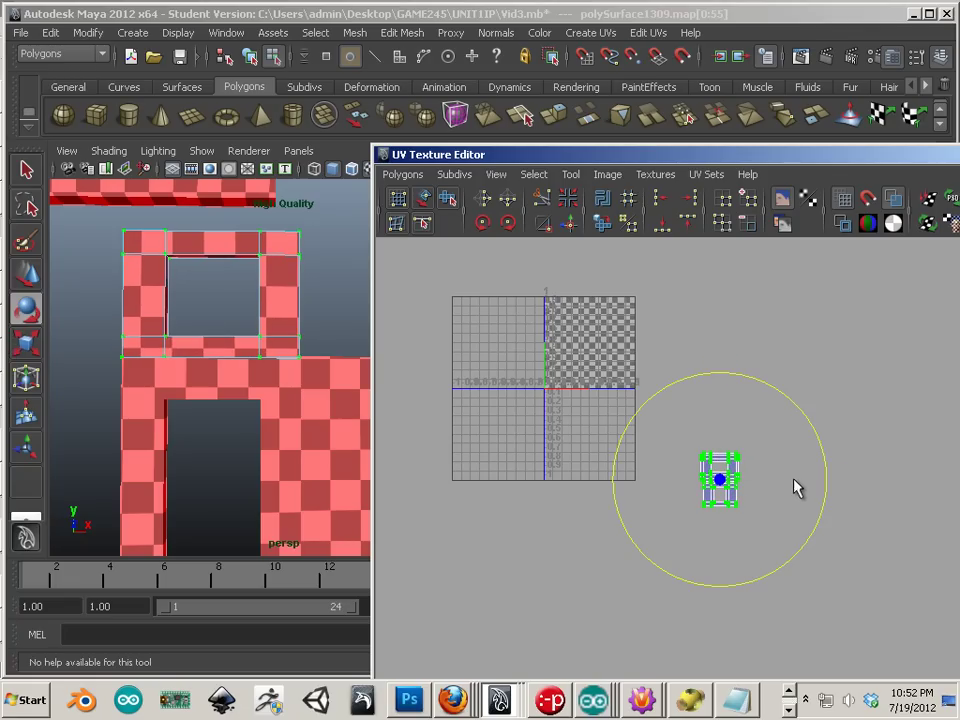
{"action": "key", "text": "w"}
{"action": "left_click_drag", "start_coordinate": [831, 480], "coordinate": [829, 484]}
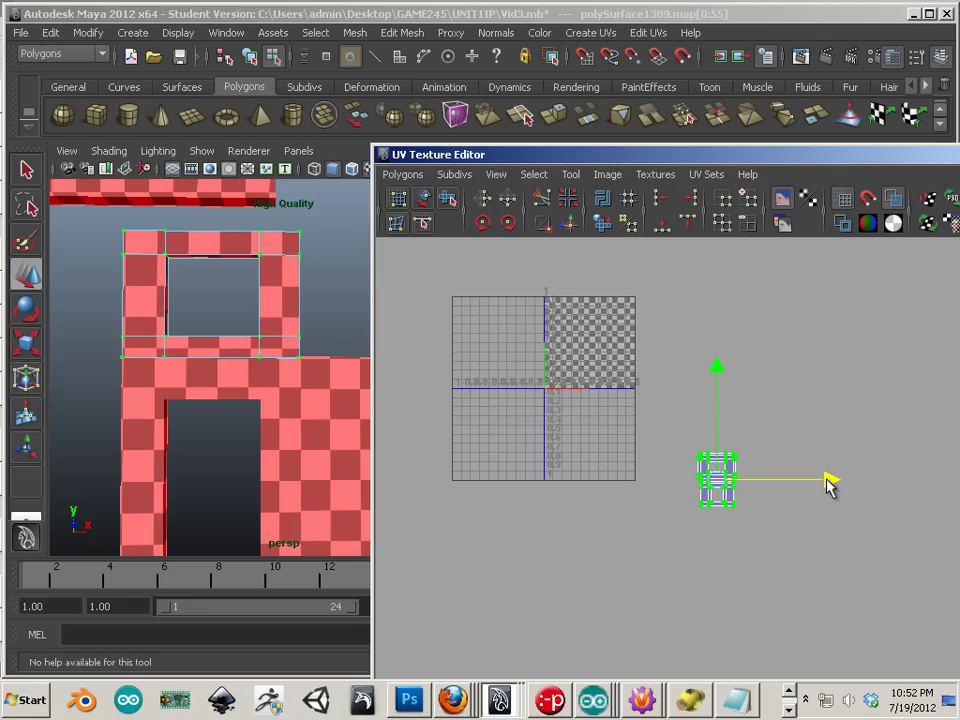
{"action": "key", "text": "e"}
{"action": "key", "text": "r"}
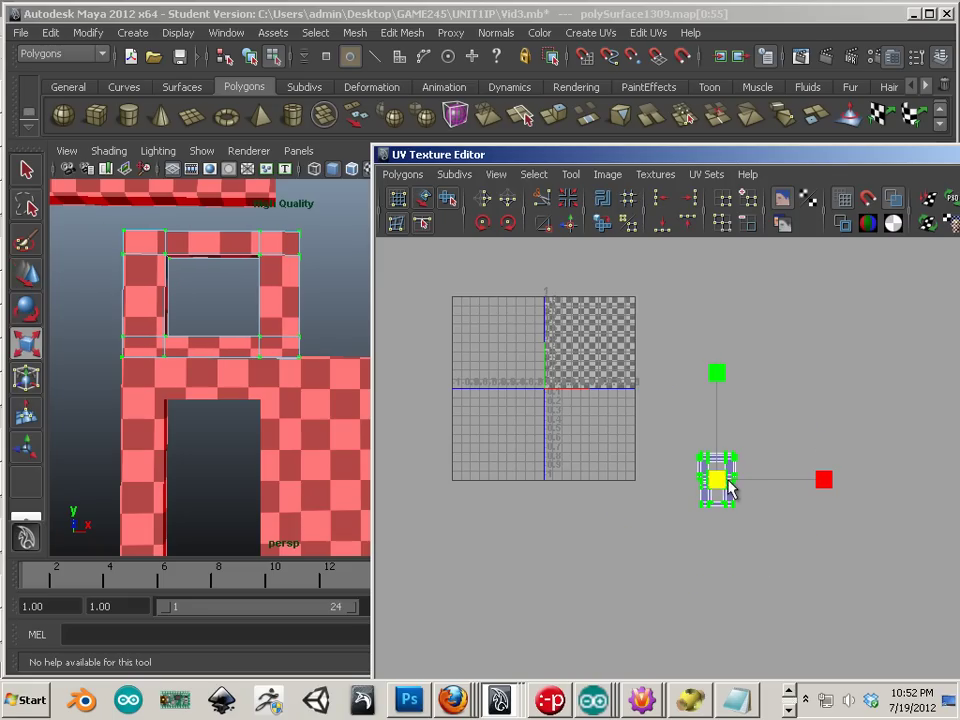
{"action": "left_click_drag", "start_coordinate": [718, 485], "coordinate": [715, 487]}
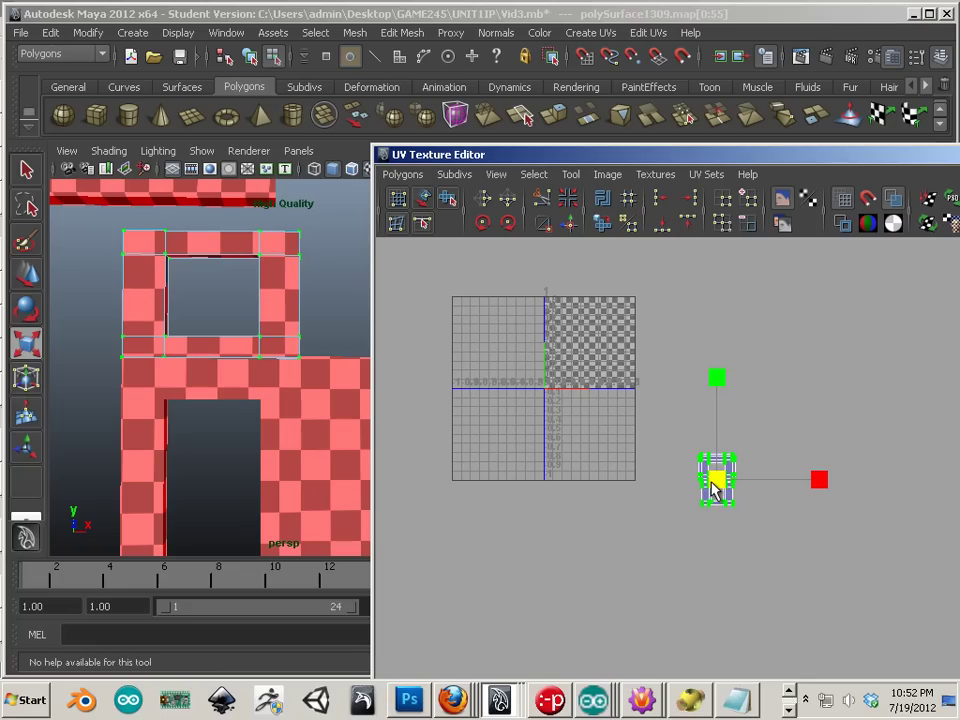
- Nudge the small window frame's UVs slightly up and fine-tune their horizontal position to line up its checkers with the tall frame below
{"action": "key", "text": "w"}
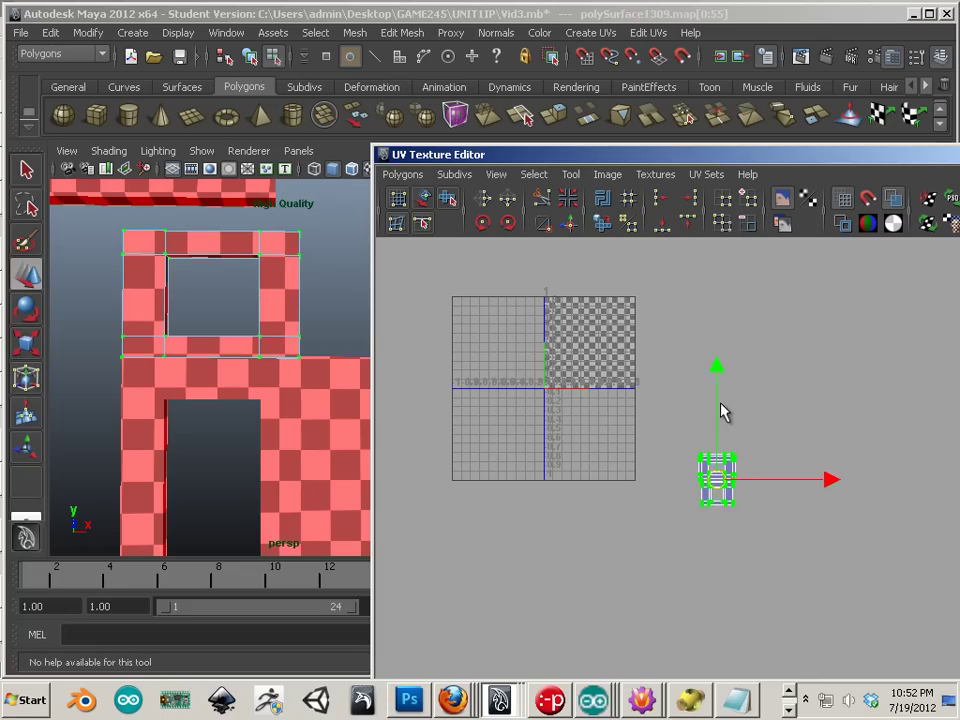
{"action": "left_click_drag", "start_coordinate": [720, 388], "coordinate": [718, 376]}
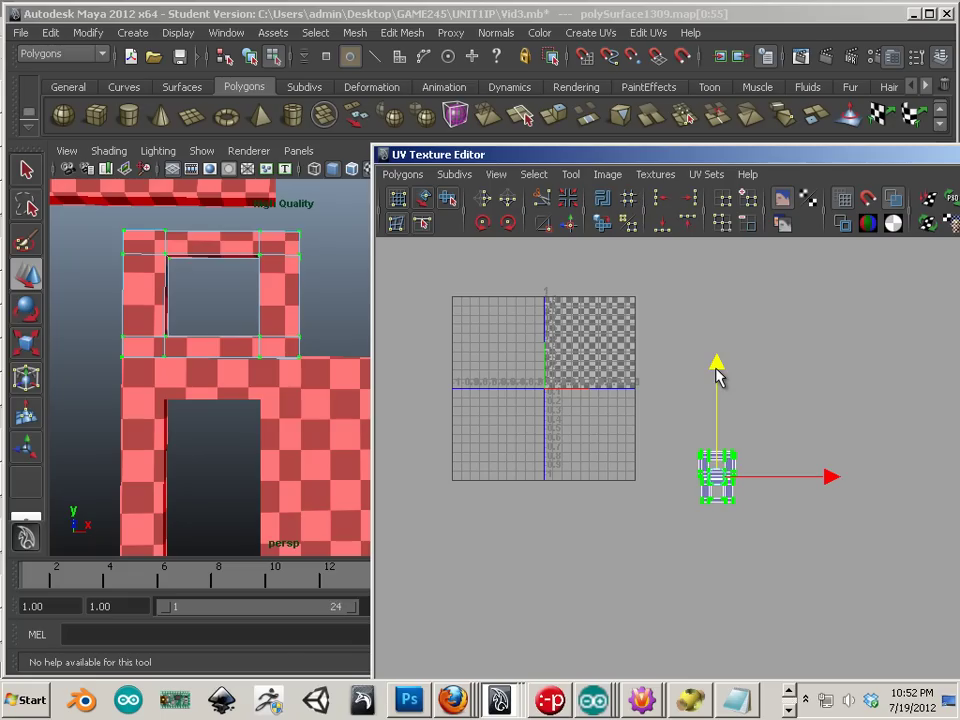
{"action": "left_click", "coordinate": [820, 476]}
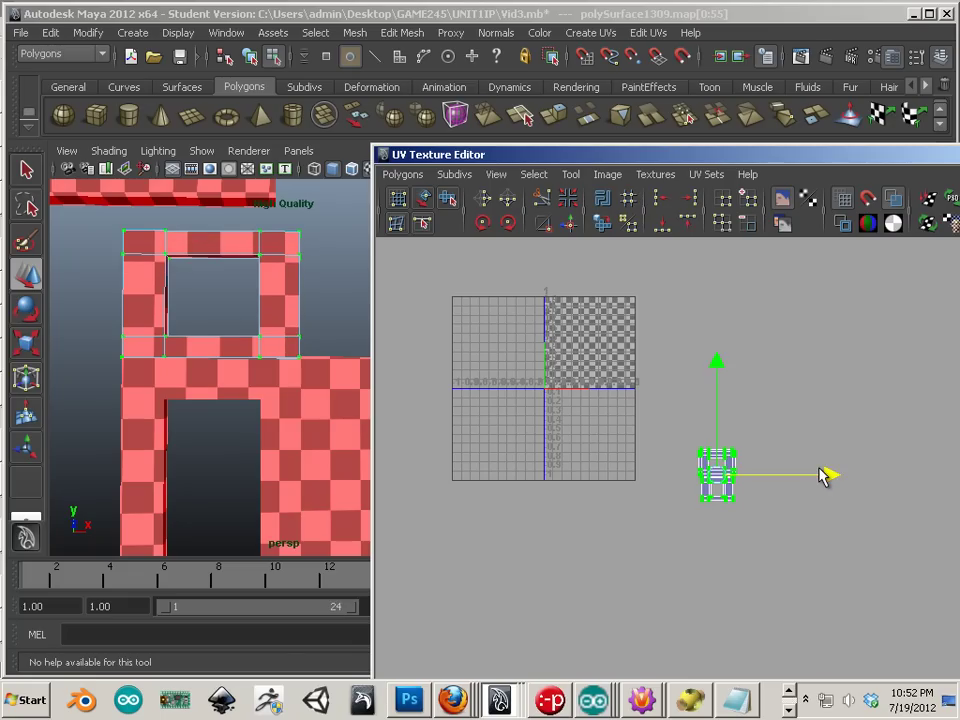
{"action": "left_click_drag", "start_coordinate": [819, 468], "coordinate": [814, 472]}
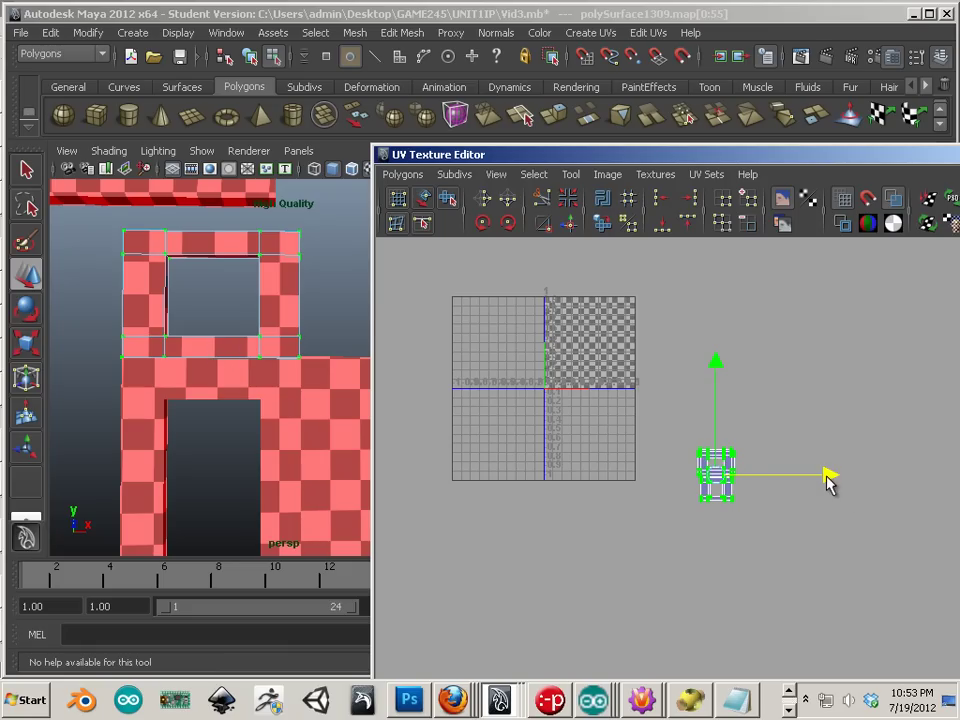
{"action": "left_click_drag", "start_coordinate": [828, 482], "coordinate": [827, 482]}
{"action": "left_click_drag", "start_coordinate": [829, 480], "coordinate": [827, 487]}
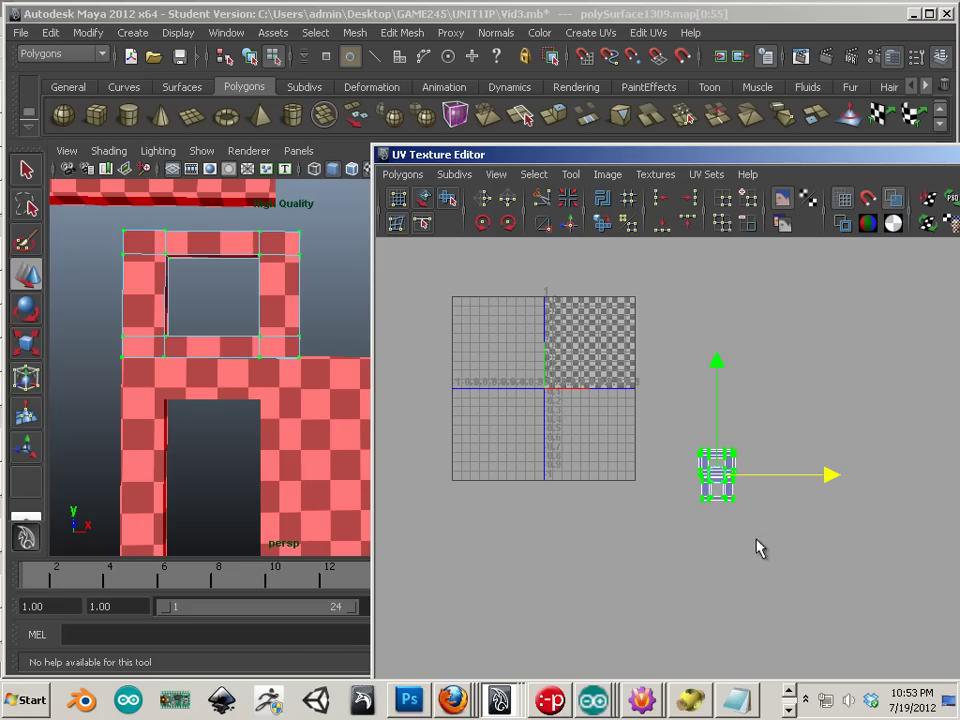
- Move the triangular roof piece down onto the small window frame and right until it meets the frame's outer edge
{"action": "scroll", "coordinate": [306, 343], "scroll_direction": "down", "scroll_amount": 3}
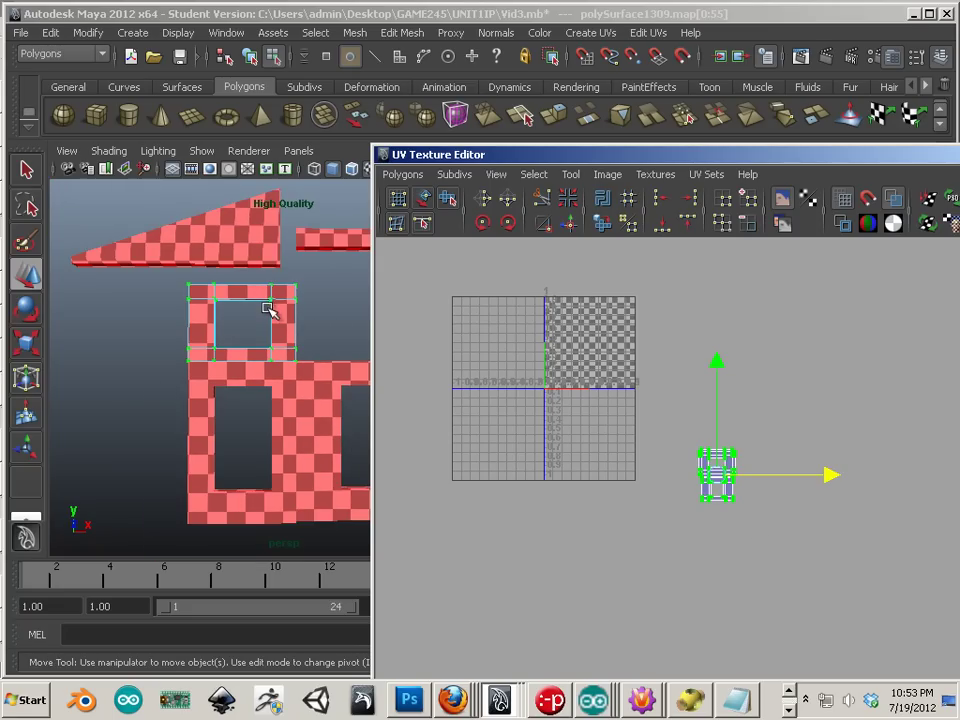
{"action": "middle_click_drag", "start_coordinate": [270, 310], "coordinate": [228, 353], "text": "alt"}
{"action": "mouse_move", "coordinate": [318, 355]}
{"action": "right_mouse_down", "text": "alt"}
{"action": "mouse_move", "coordinate": [236, 328]}
{"action": "mouse_move", "coordinate": [306, 371]}
{"action": "right_mouse_up", "text": "alt"}
{"action": "left_click", "coordinate": [184, 281]}
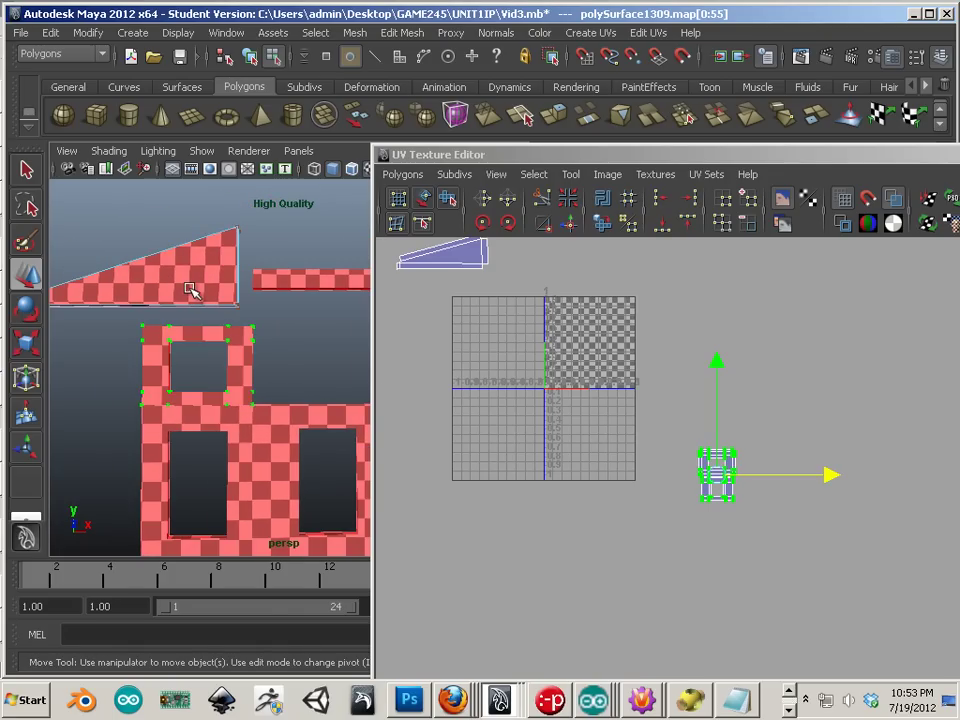
{"action": "right_click_drag", "start_coordinate": [190, 287], "coordinate": [271, 266]}
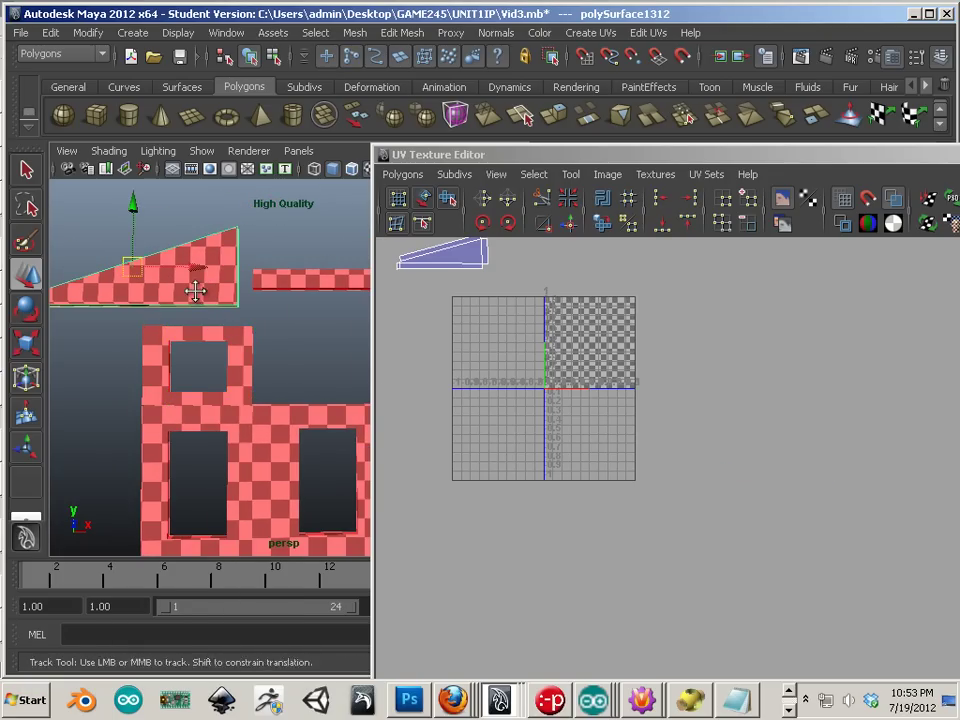
{"action": "middle_click_drag", "start_coordinate": [196, 291], "coordinate": [211, 313], "text": "alt"}
{"action": "left_click_drag", "start_coordinate": [143, 236], "coordinate": [146, 253]}
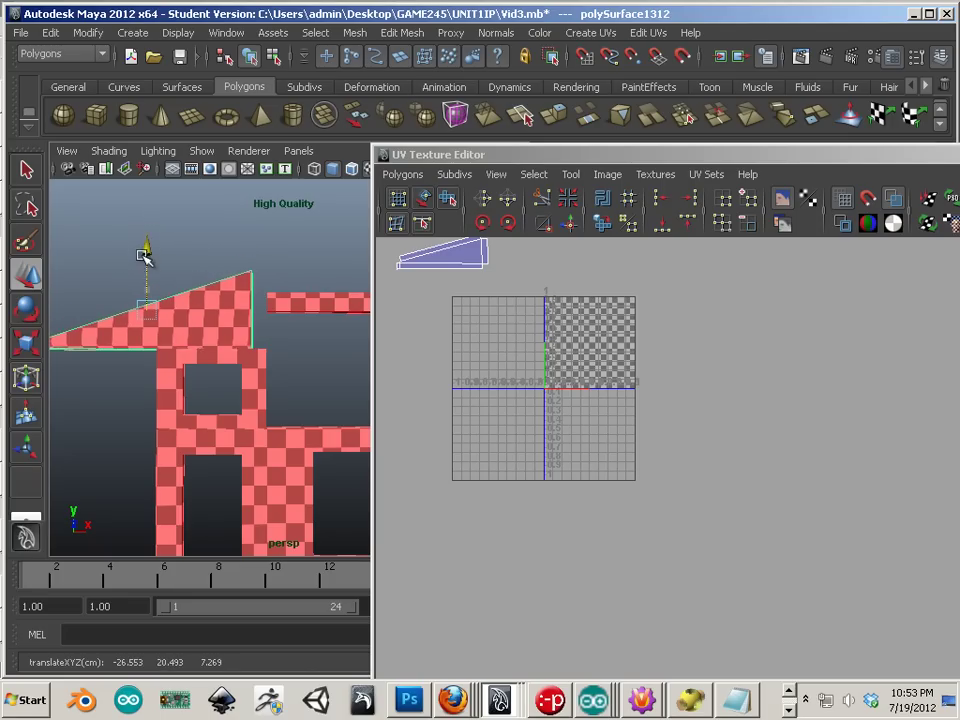
{"action": "left_click_drag", "start_coordinate": [220, 313], "coordinate": [233, 317]}
- Select all UVs of the triangular roof piece and scale them down evenly to match the window frame's checker size
{"action": "middle_click_drag", "start_coordinate": [574, 313], "coordinate": [706, 466], "text": "alt"}
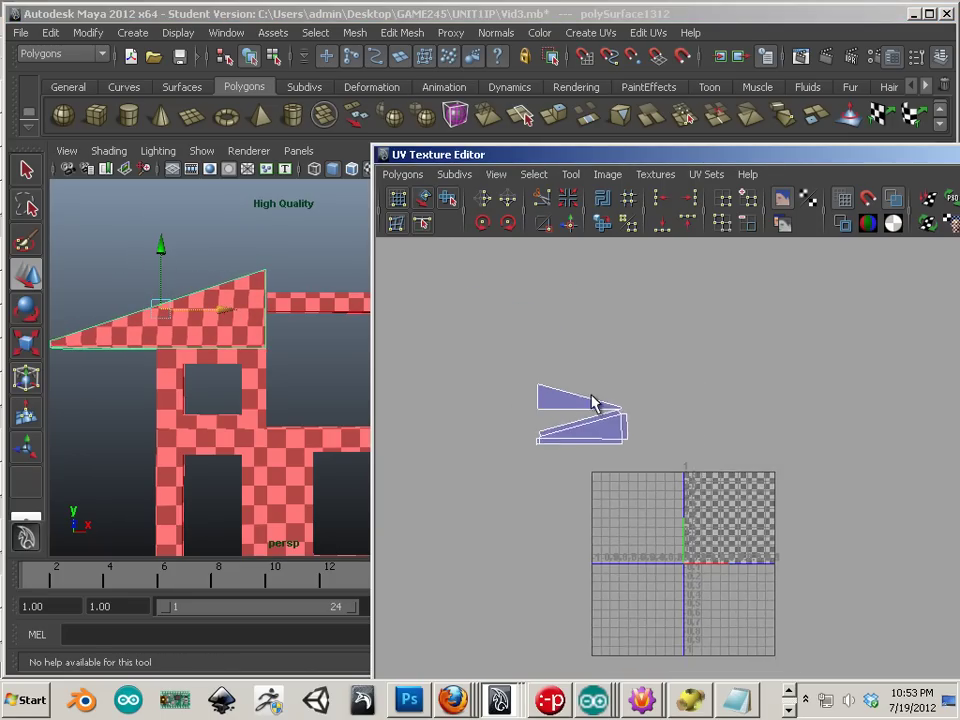
{"action": "right_click_drag", "start_coordinate": [594, 401], "coordinate": [621, 432], "text": "alt"}
{"action": "right_click_drag", "start_coordinate": [556, 408], "coordinate": [634, 403]}
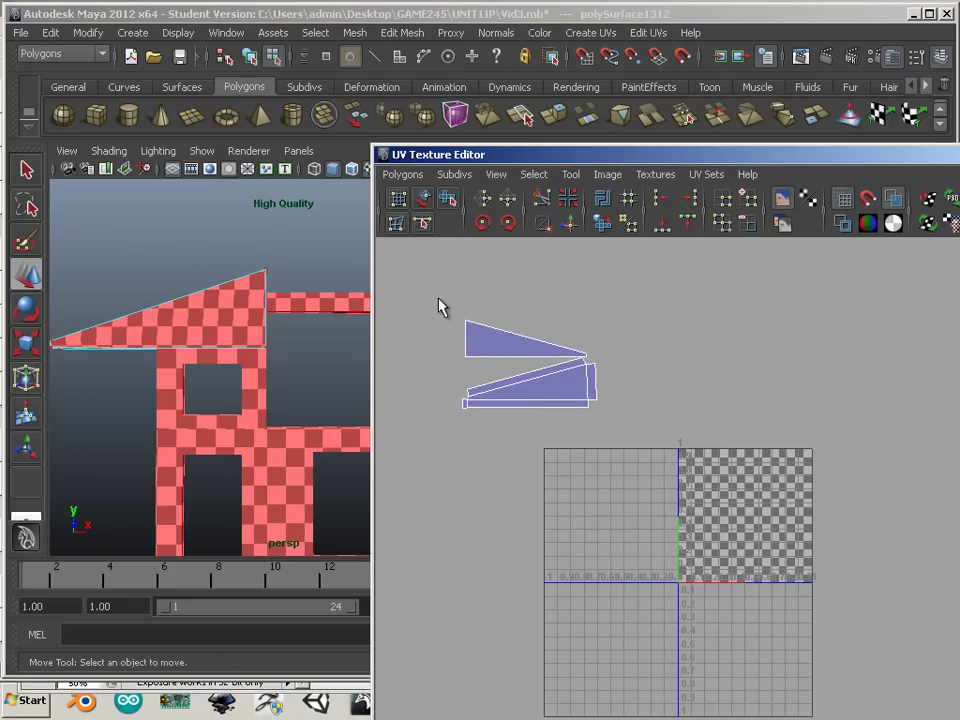
{"action": "left_click_drag", "start_coordinate": [444, 296], "coordinate": [718, 522]}
{"action": "key", "text": "r"}
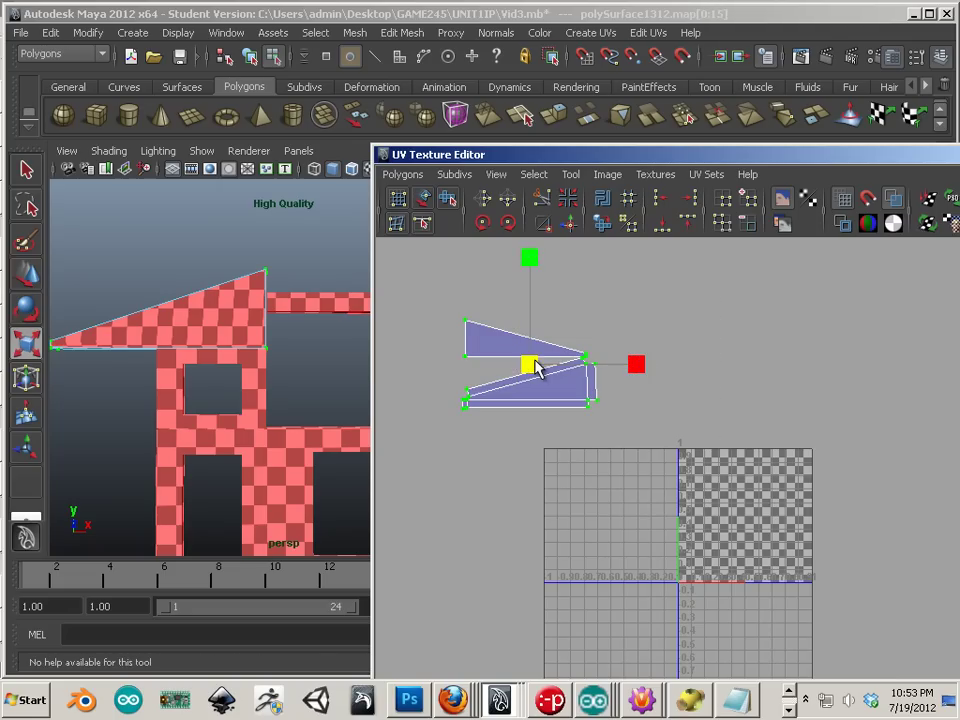
{"action": "left_click_drag", "start_coordinate": [530, 368], "coordinate": [503, 368]}
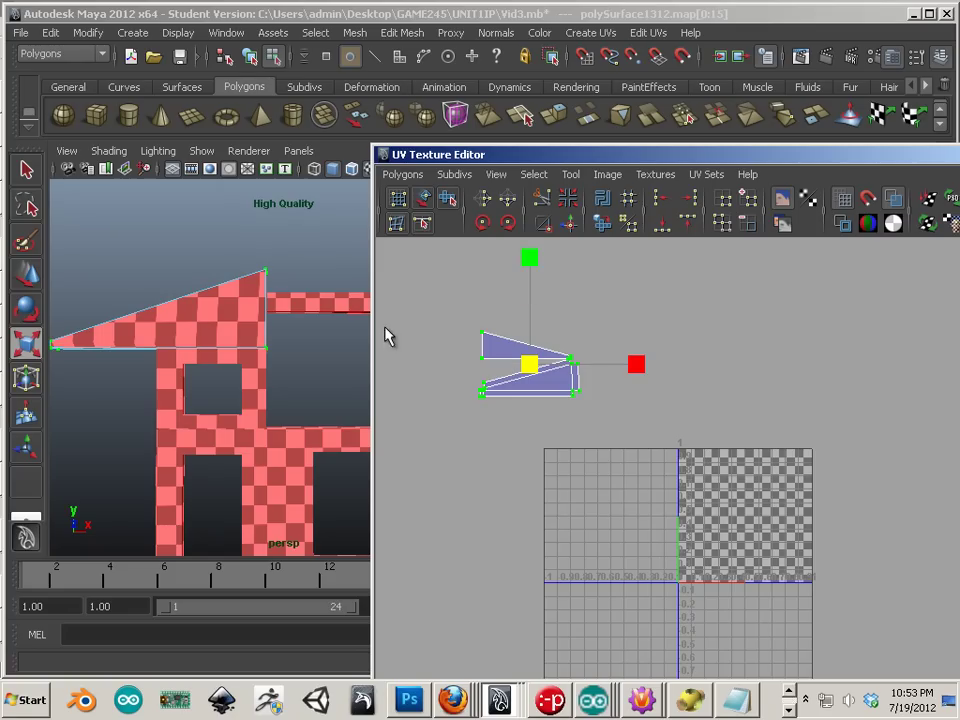
- Select all UVs of the thin horizontal beam, scale them down evenly to match the roof's checkers, and shift them down onto the horizontal axis
{"action": "middle_click_drag", "start_coordinate": [306, 339], "coordinate": [262, 304], "text": "alt"}
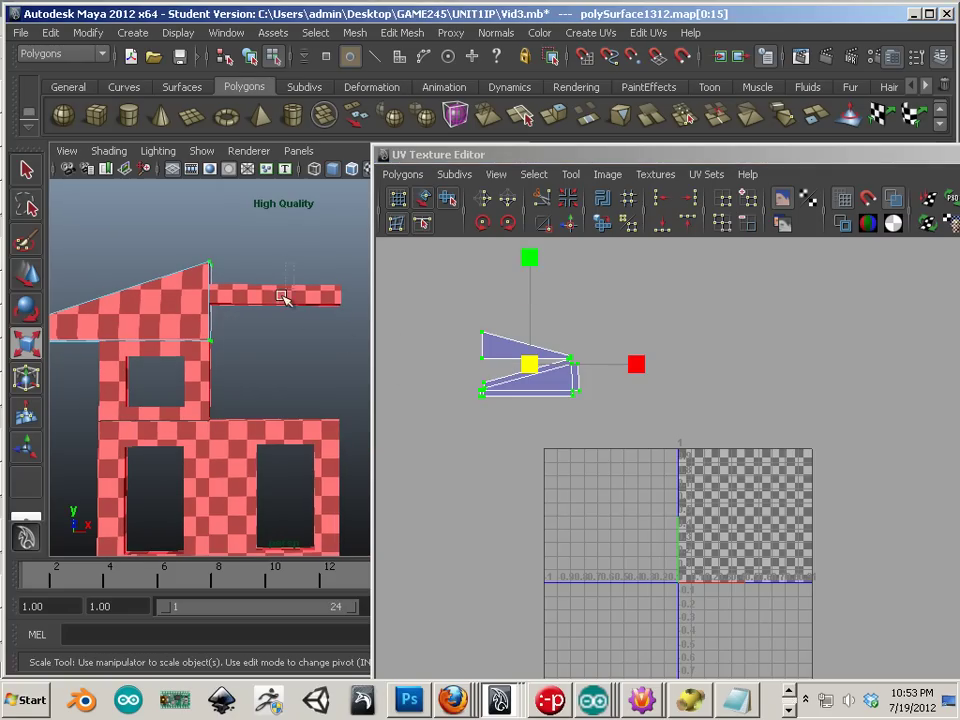
{"action": "right_click_drag", "start_coordinate": [282, 297], "coordinate": [345, 280]}
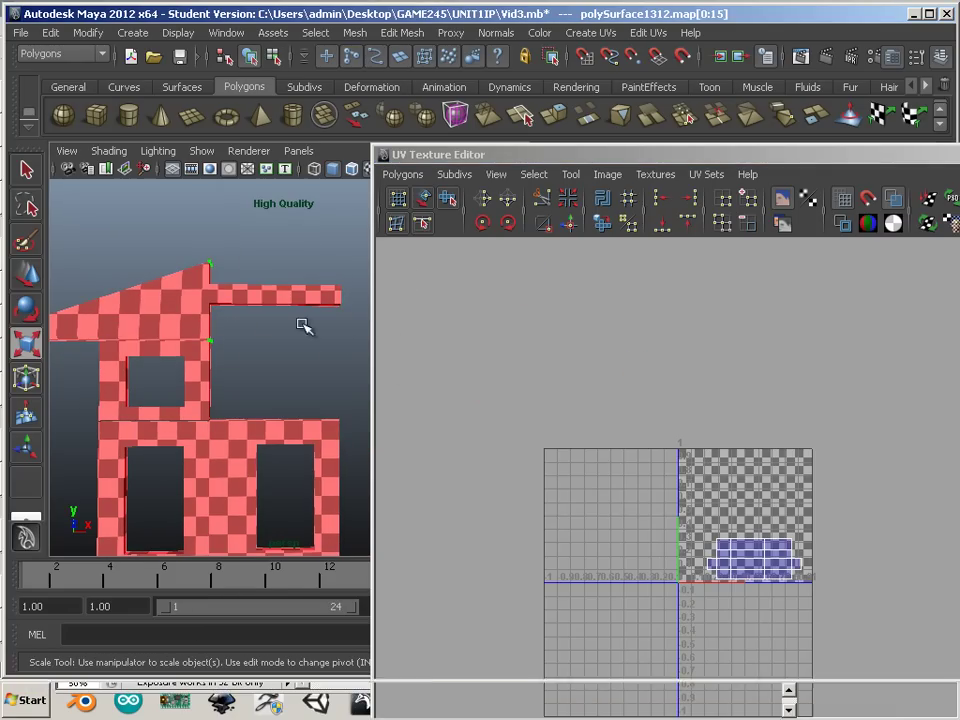
{"action": "left_click", "coordinate": [299, 303]}
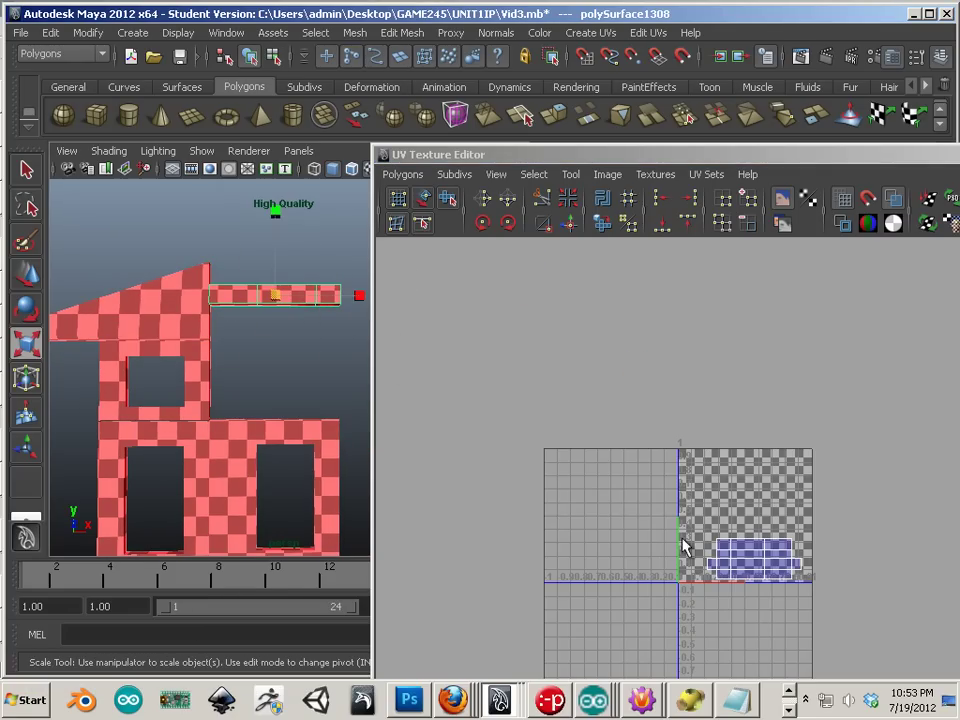
{"action": "middle_click_drag", "start_coordinate": [683, 545], "coordinate": [533, 367], "text": "alt"}
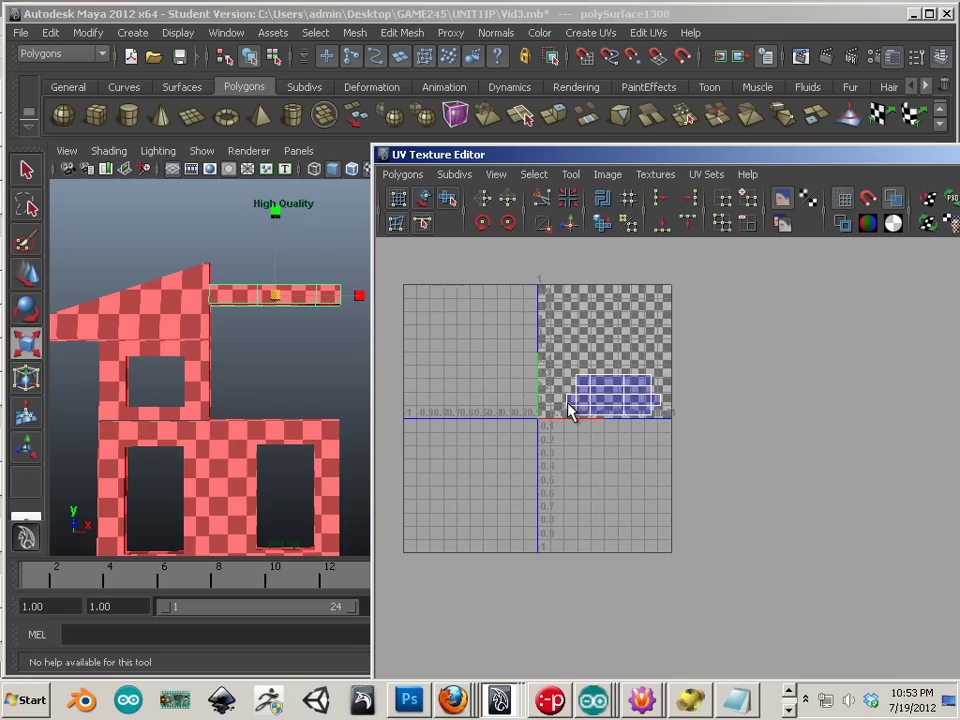
{"action": "right_click_drag", "start_coordinate": [592, 401], "coordinate": [662, 390]}
{"action": "left_click_drag", "start_coordinate": [691, 484], "coordinate": [557, 364]}
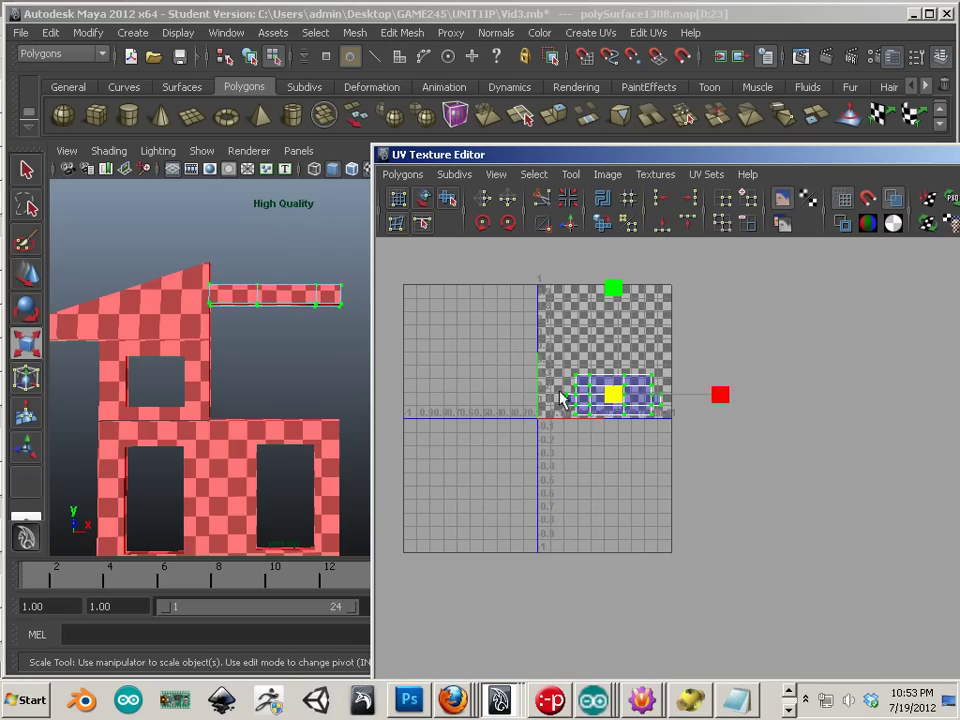
{"action": "mouse_move", "coordinate": [613, 396]}
{"action": "left_mouse_down"}
{"action": "mouse_move", "coordinate": [638, 398]}
{"action": "mouse_move", "coordinate": [574, 408]}
{"action": "mouse_move", "coordinate": [611, 406]}
{"action": "mouse_move", "coordinate": [604, 410]}
{"action": "mouse_move", "coordinate": [610, 397]}
{"action": "left_mouse_up"}
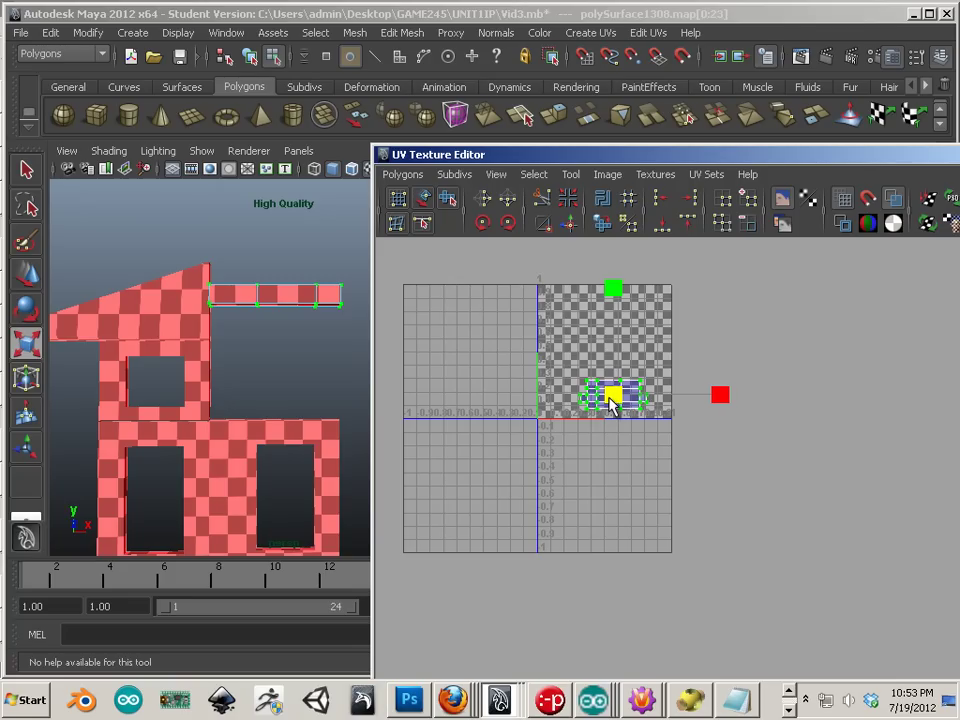
{"action": "right_click", "coordinate": [610, 397]}
{"action": "key", "text": "w"}
{"action": "left_click_drag", "start_coordinate": [612, 292], "coordinate": [613, 314]}
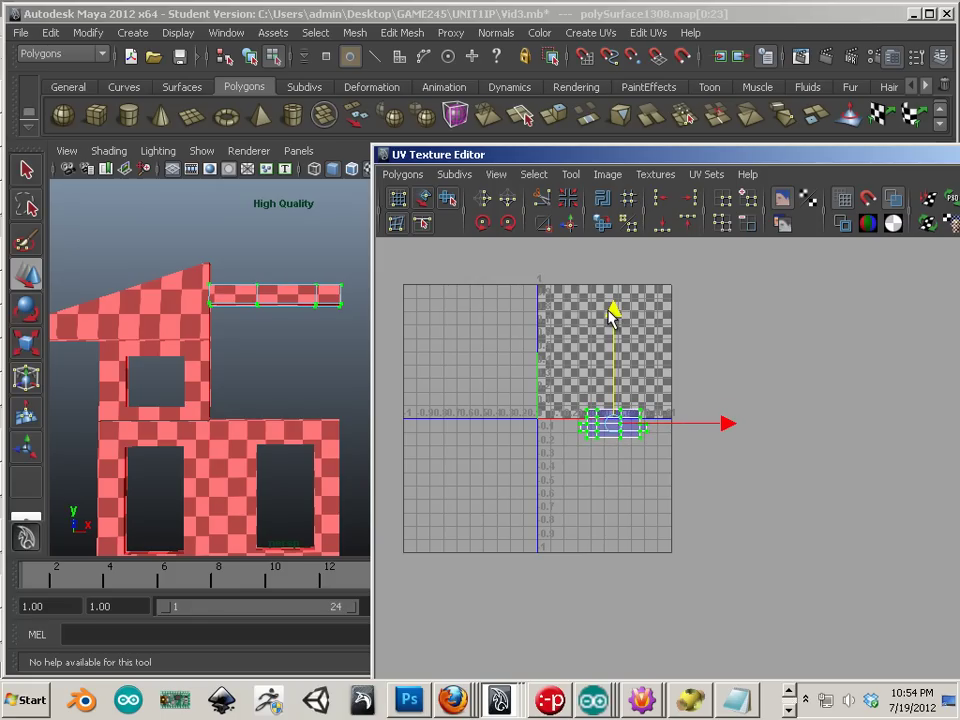
- Select all UVs of the upper rectangular block below the building and move them up toward the texture square
{"action": "middle_click_drag", "start_coordinate": [249, 459], "coordinate": [231, 379], "text": "alt"}
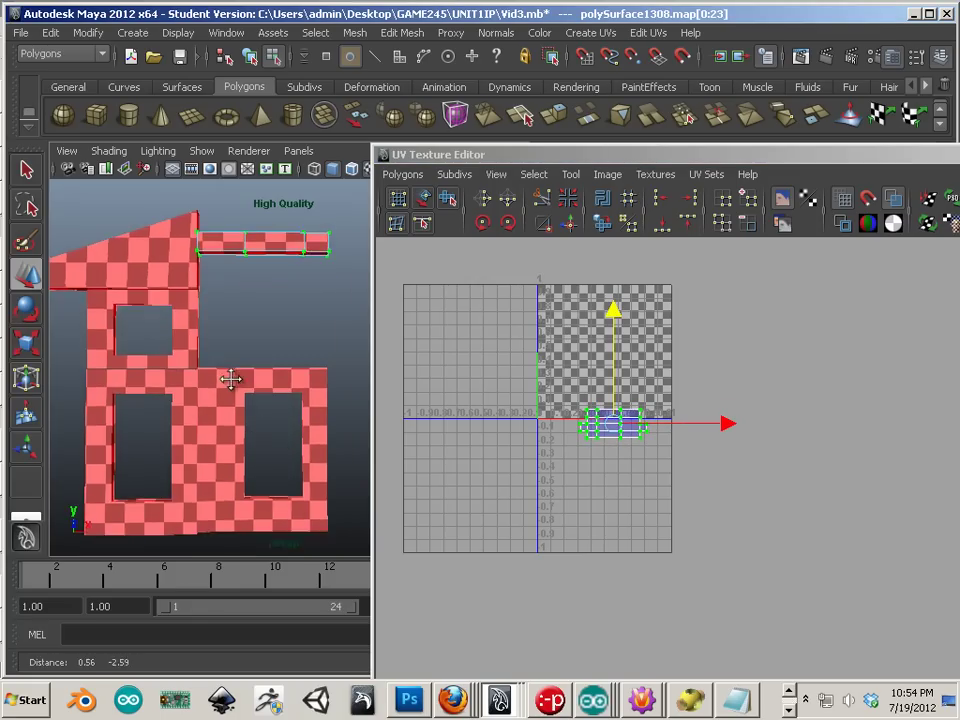
{"action": "right_click_drag", "start_coordinate": [231, 379], "coordinate": [135, 405], "text": "alt"}
{"action": "right_click_drag", "start_coordinate": [240, 446], "coordinate": [201, 452], "text": "alt"}
{"action": "middle_click_drag", "start_coordinate": [201, 452], "coordinate": [207, 323], "text": "alt"}
{"action": "right_click_drag", "start_coordinate": [236, 357], "coordinate": [321, 442], "text": "alt"}
{"action": "middle_click_drag", "start_coordinate": [285, 451], "coordinate": [306, 468], "text": "alt"}
{"action": "right_click_drag", "start_coordinate": [171, 459], "coordinate": [244, 372]}
{"action": "left_click", "coordinate": [208, 452]}
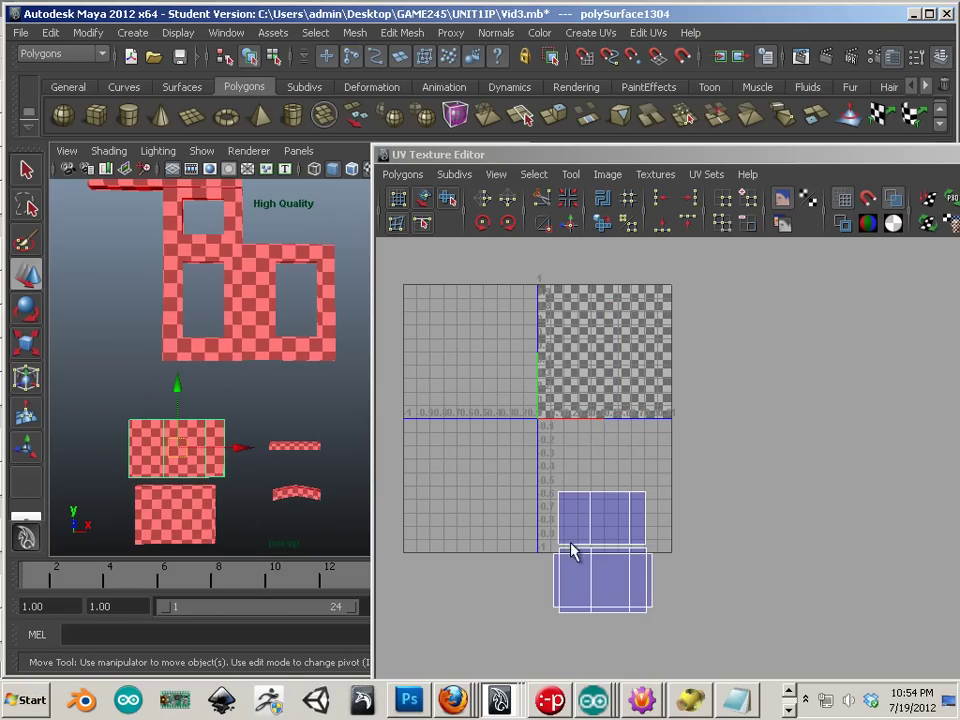
{"action": "right_click_drag", "start_coordinate": [604, 506], "coordinate": [645, 531]}
{"action": "left_click_drag", "start_coordinate": [534, 459], "coordinate": [740, 678]}
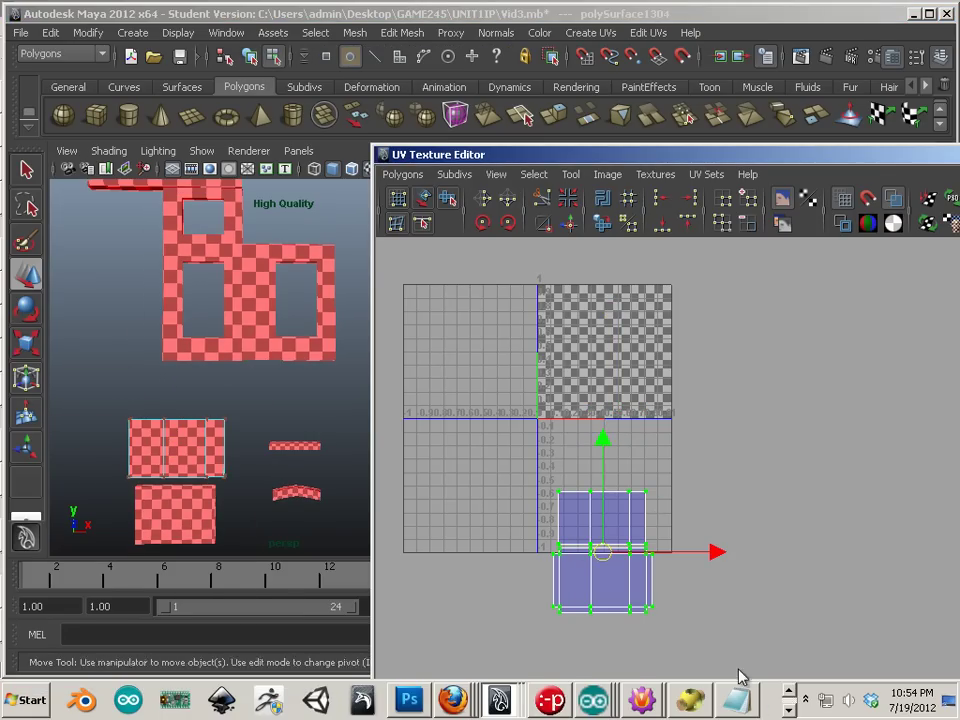
{"action": "left_click_drag", "start_coordinate": [602, 443], "coordinate": [600, 393]}
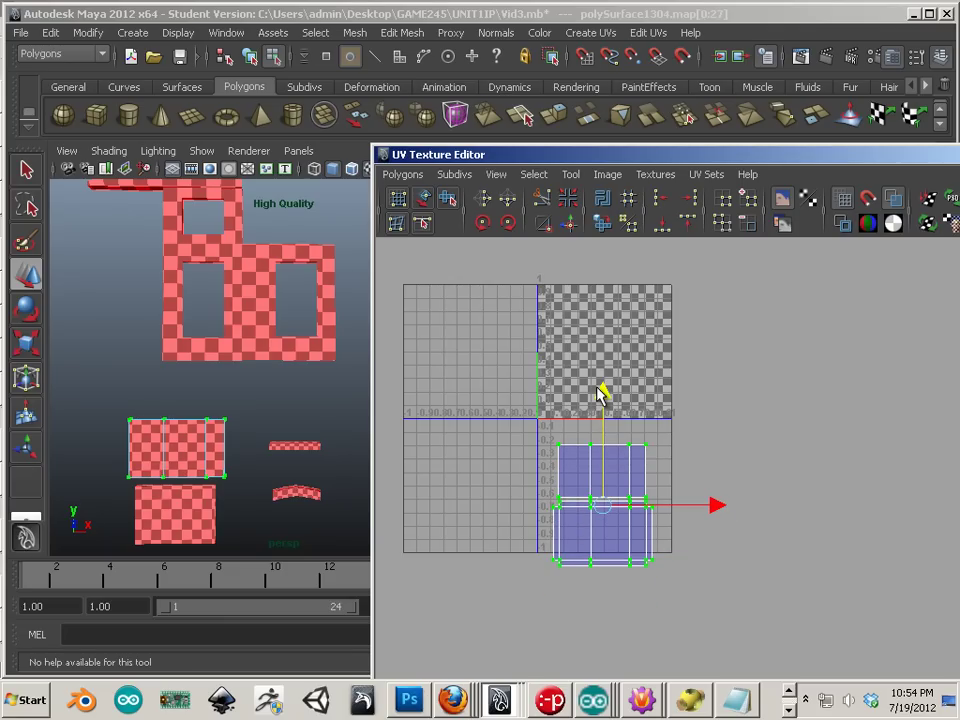
- Move the upper rectangular block up and right against the building's lower edge for checker comparison
{"action": "right_click_drag", "start_coordinate": [204, 435], "coordinate": [258, 365]}
{"action": "left_click", "coordinate": [171, 420]}
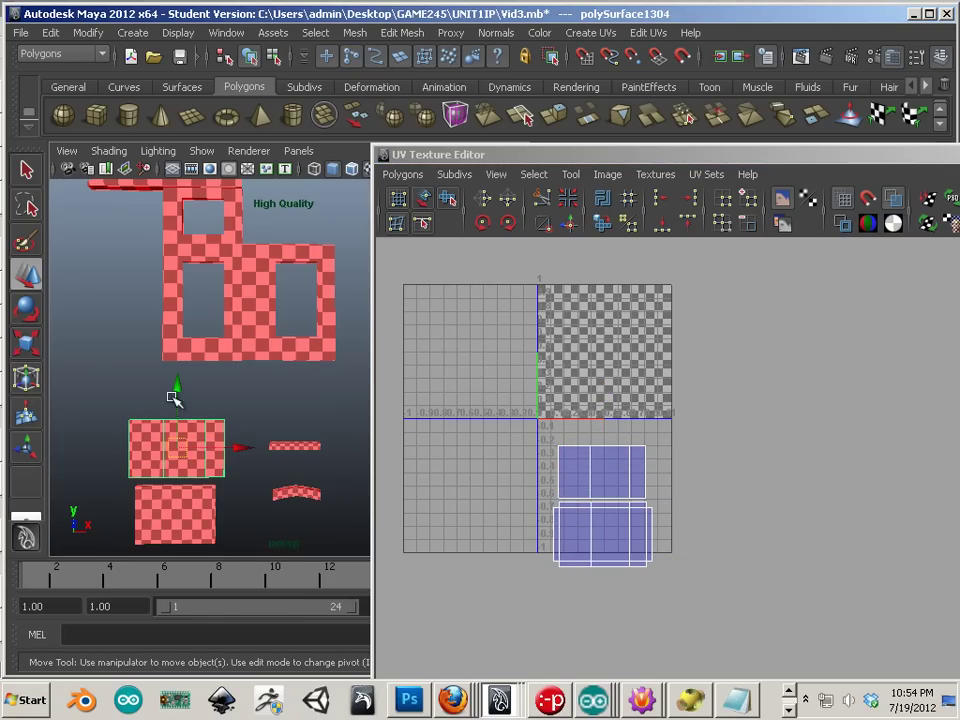
{"action": "left_click", "coordinate": [172, 351]}
{"action": "left_click", "coordinate": [186, 439]}
{"action": "left_click_drag", "start_coordinate": [175, 391], "coordinate": [188, 343]}
{"action": "left_click_drag", "start_coordinate": [233, 390], "coordinate": [340, 418]}
{"action": "scroll", "coordinate": [230, 410], "scroll_direction": "up", "scroll_amount": 5}
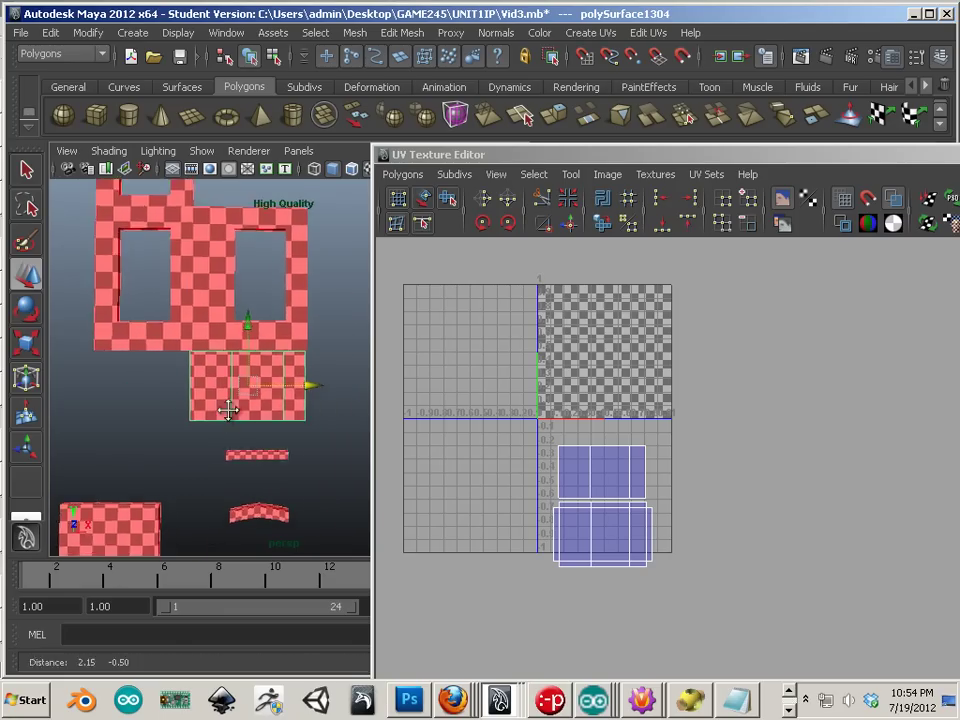
- Select all UVs of the block under the building and scale them down evenly to match the wall's checker size
{"action": "right_click", "coordinate": [615, 490]}
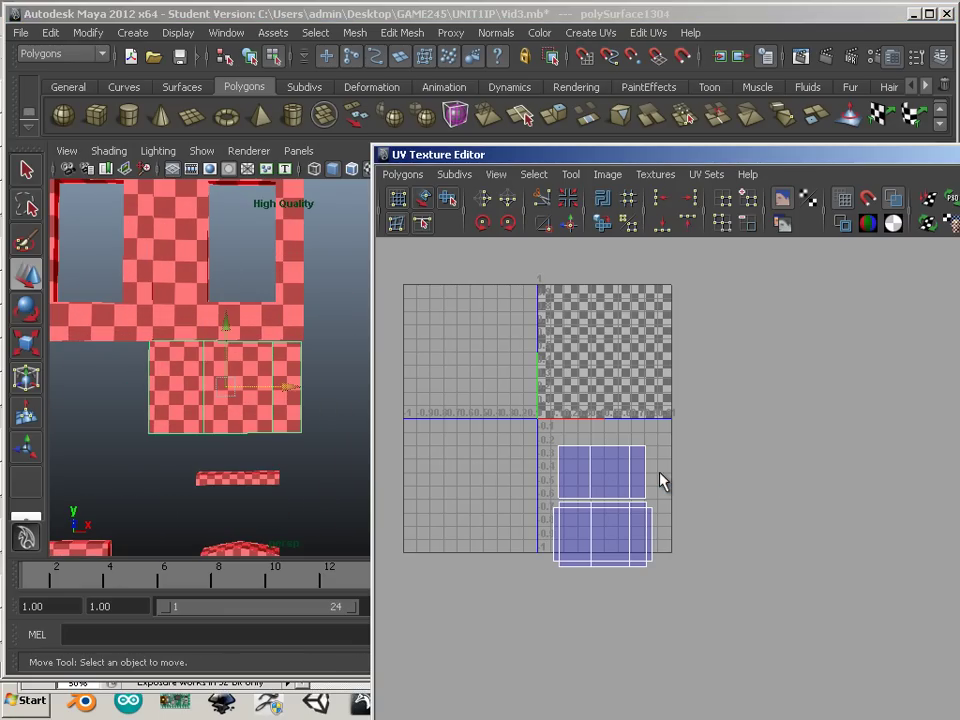
{"action": "right_click_drag", "start_coordinate": [660, 474], "coordinate": [724, 484]}
{"action": "left_click_drag", "start_coordinate": [639, 534], "coordinate": [699, 596]}
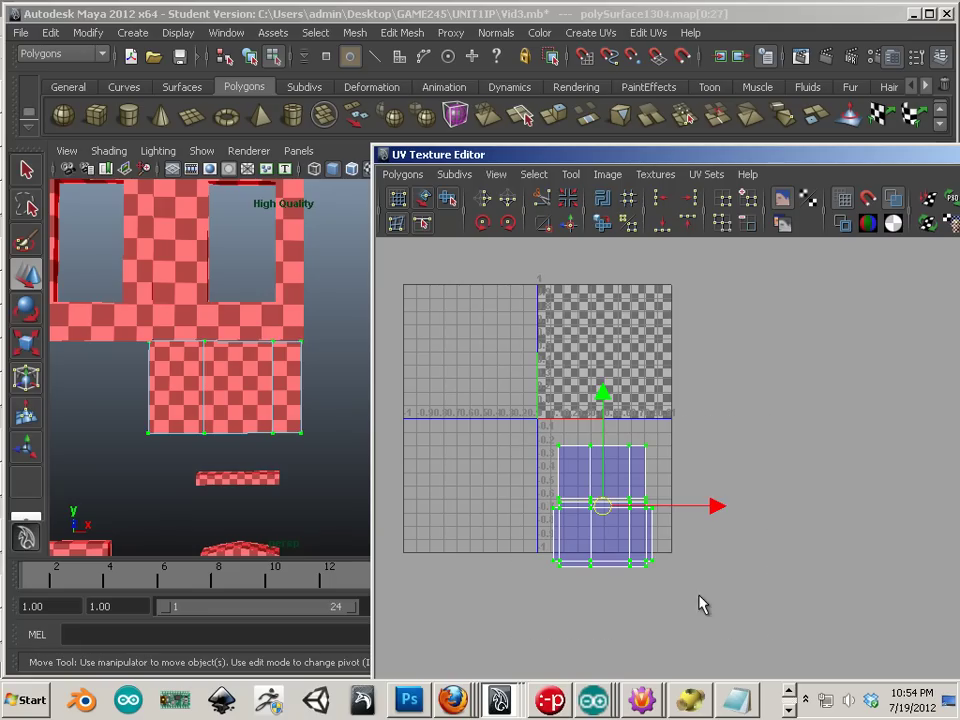
{"action": "key", "text": "r"}
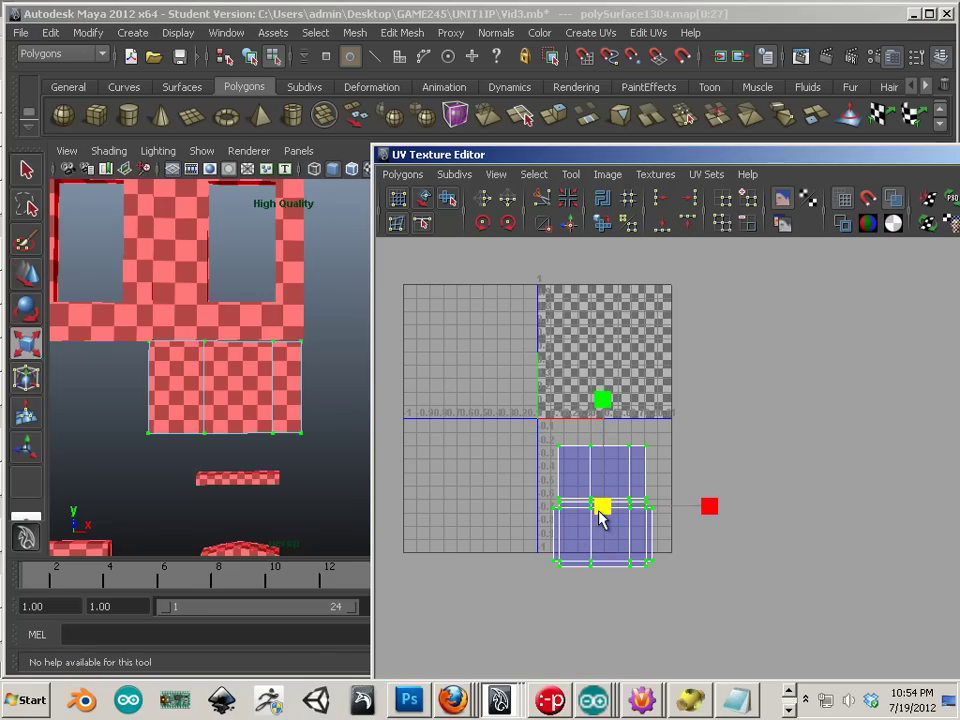
{"action": "left_click_drag", "start_coordinate": [600, 512], "coordinate": [564, 522]}
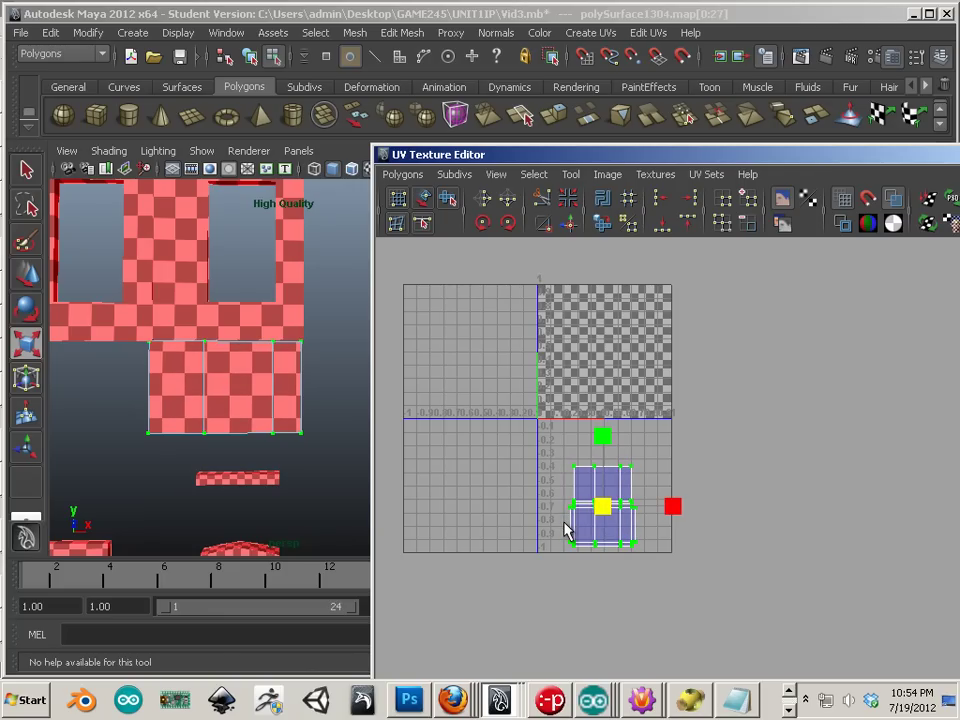
{"action": "left_click_drag", "start_coordinate": [567, 531], "coordinate": [607, 523]}
- Shift the scaled block's UVs left to line up its checkers with the wall above
{"action": "key", "text": "e"}
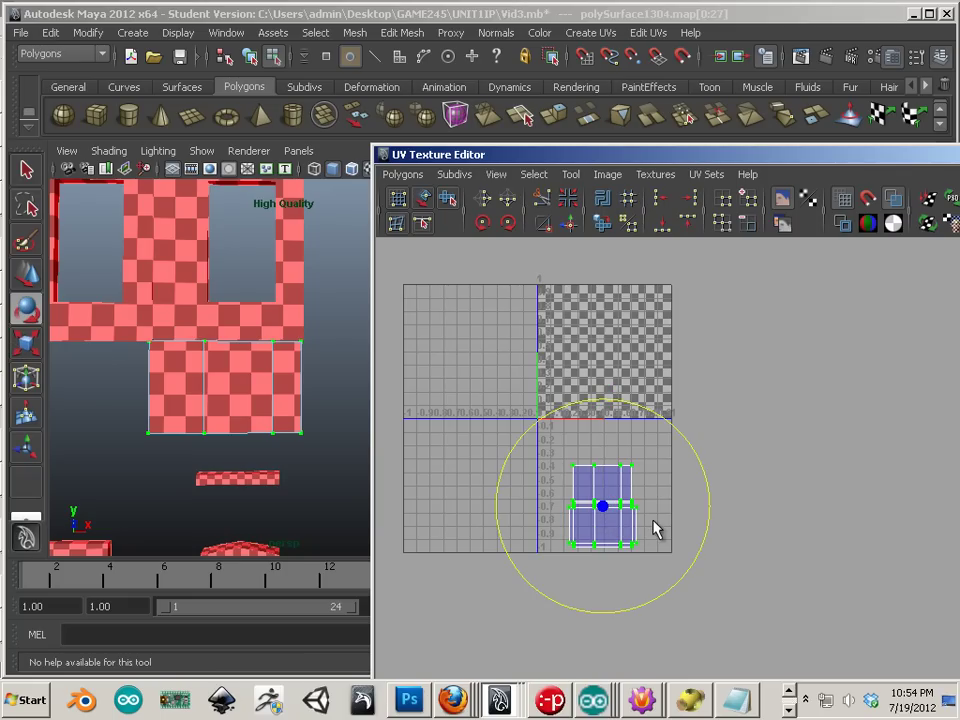
{"action": "key", "text": "w"}
{"action": "left_click_drag", "start_coordinate": [711, 502], "coordinate": [698, 502]}
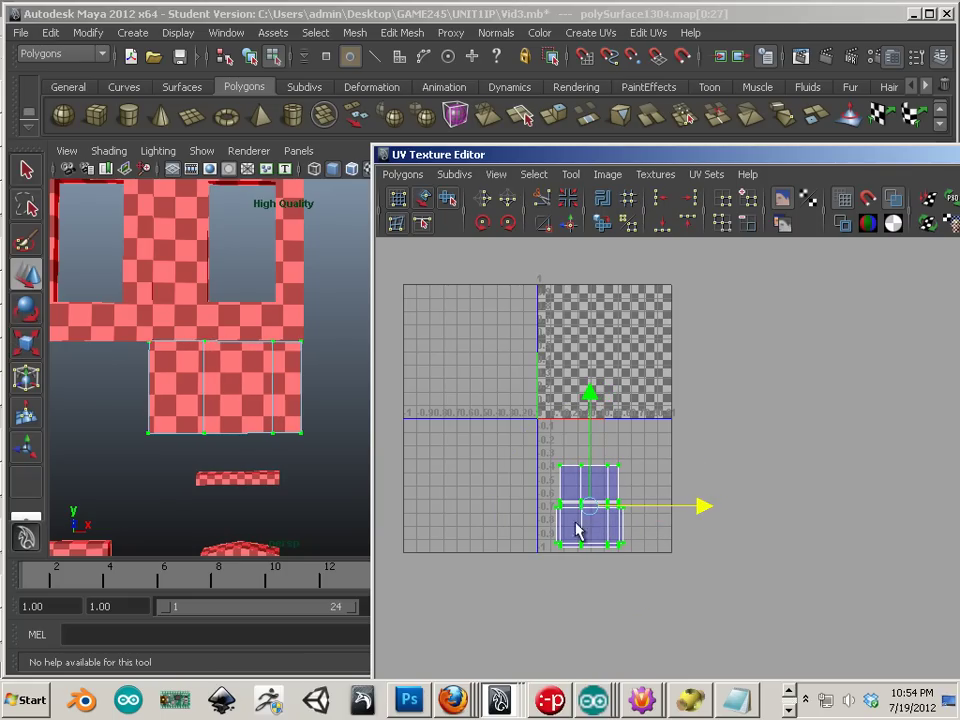
- Move the remaining rectangular block up and right against the building's lower edge, beside the block already matched
{"action": "left_click_drag", "start_coordinate": [243, 507], "coordinate": [117, 463], "text": "alt"}
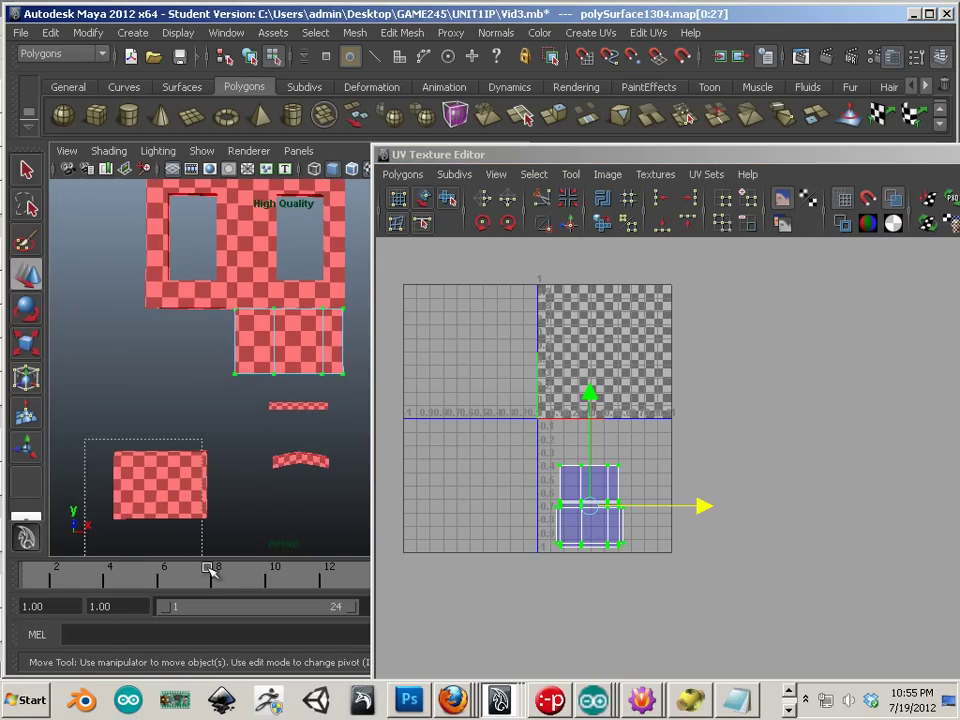
{"action": "left_click", "coordinate": [178, 520]}
{"action": "right_click_drag", "start_coordinate": [178, 512], "coordinate": [272, 354]}
{"action": "left_click", "coordinate": [175, 468]}
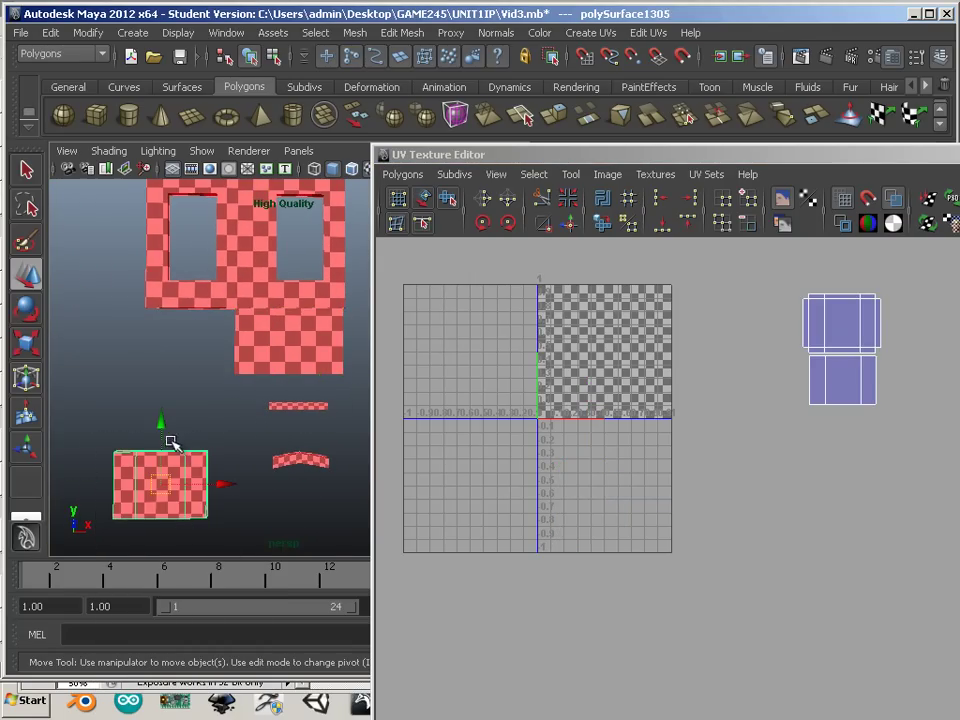
{"action": "left_click_drag", "start_coordinate": [171, 444], "coordinate": [174, 323]}
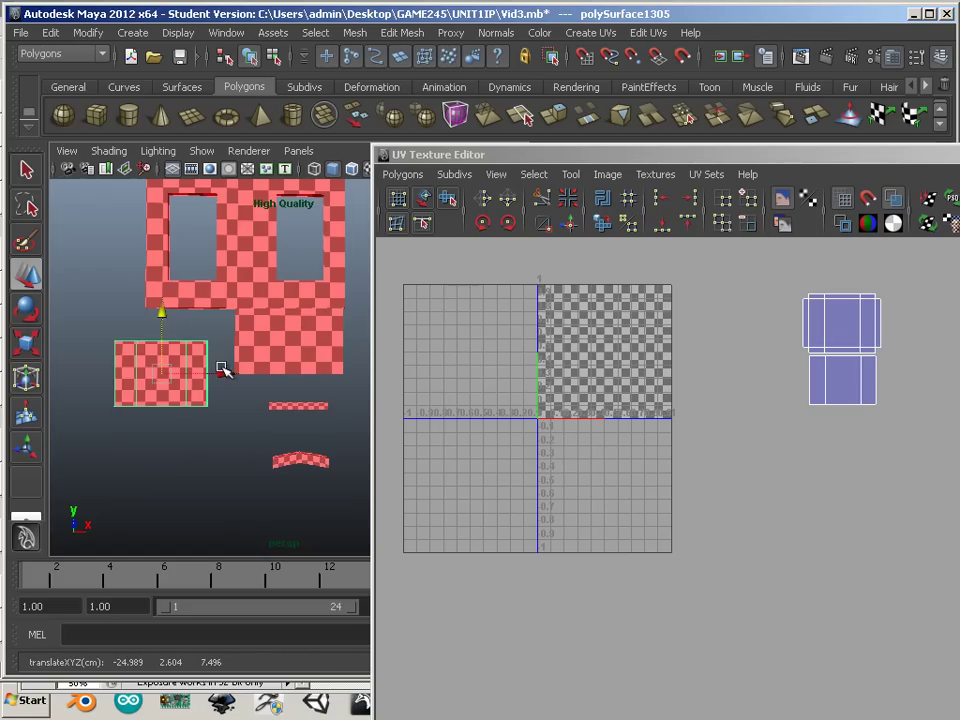
{"action": "left_click_drag", "start_coordinate": [223, 370], "coordinate": [247, 374]}
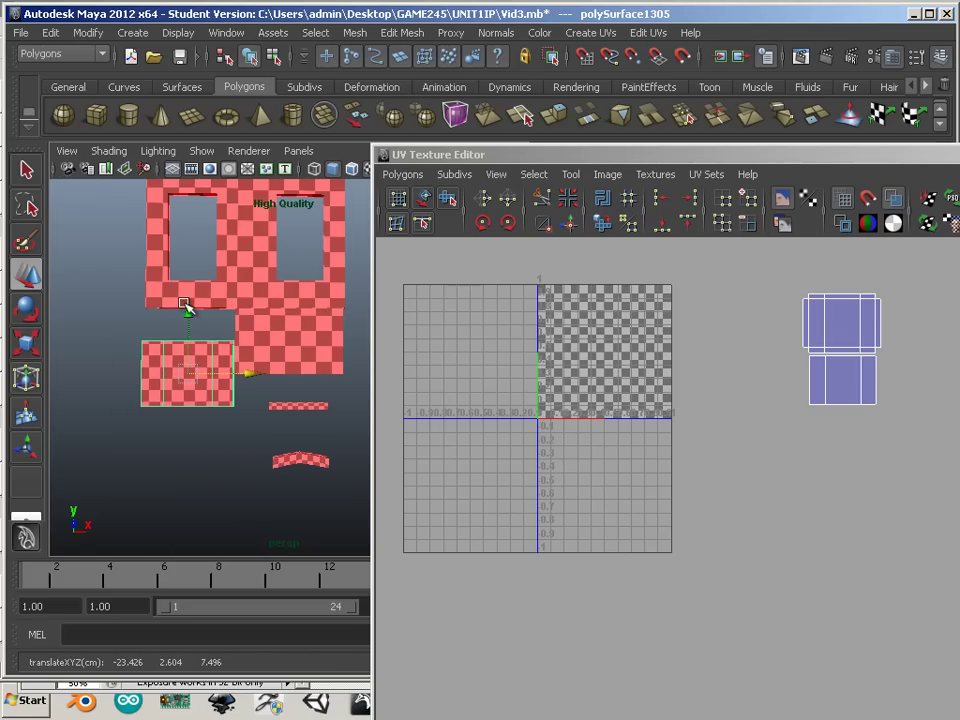
{"action": "left_click_drag", "start_coordinate": [185, 306], "coordinate": [193, 274]}
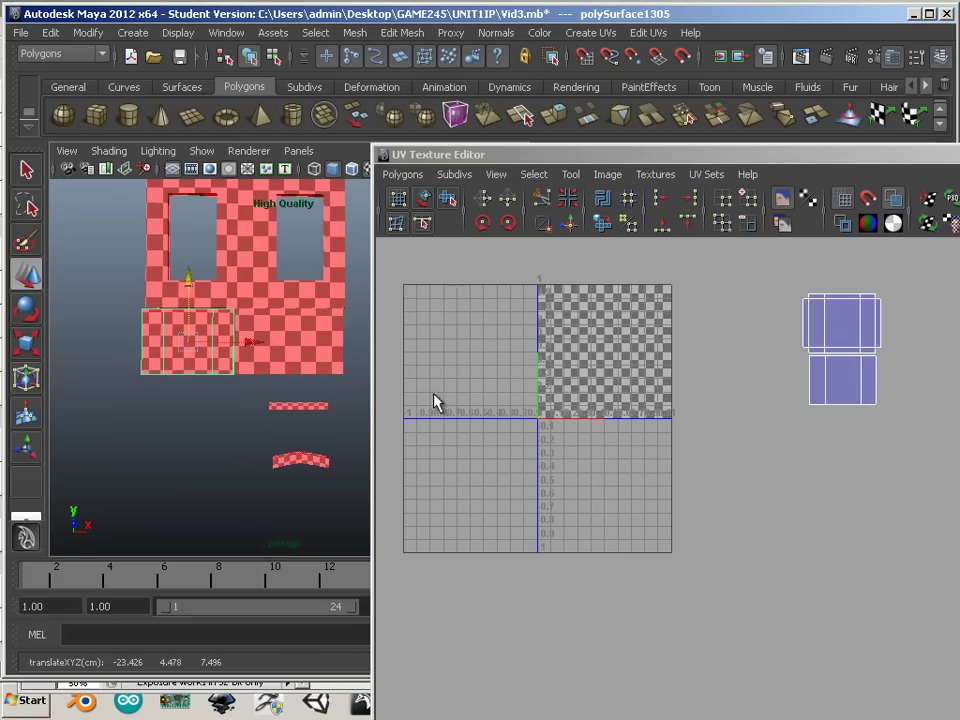
- Select all UVs of the newly placed left block and scale them down evenly toward the wall's checker size
{"action": "right_click_drag", "start_coordinate": [850, 368], "coordinate": [859, 332]}
{"action": "left_click_drag", "start_coordinate": [746, 268], "coordinate": [926, 474]}
{"action": "key", "text": "e"}
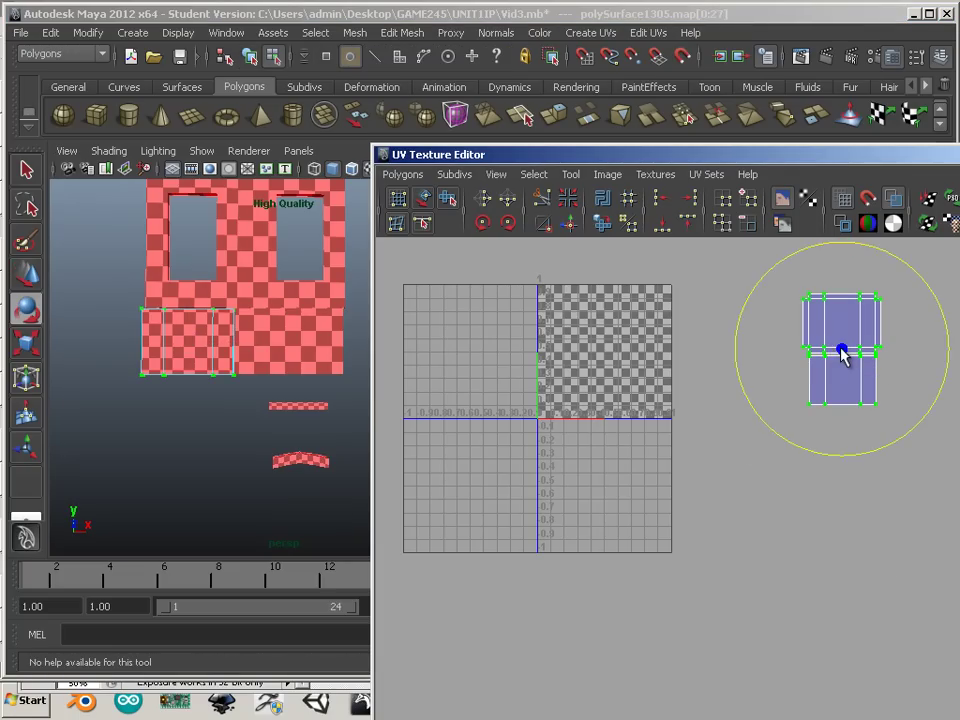
{"action": "key", "text": "r"}
{"action": "left_click_drag", "start_coordinate": [840, 355], "coordinate": [821, 370]}
- Shift the left block's UVs slightly down to bring its checker rows in line with the neighbouring pieces
{"action": "key", "text": "w"}
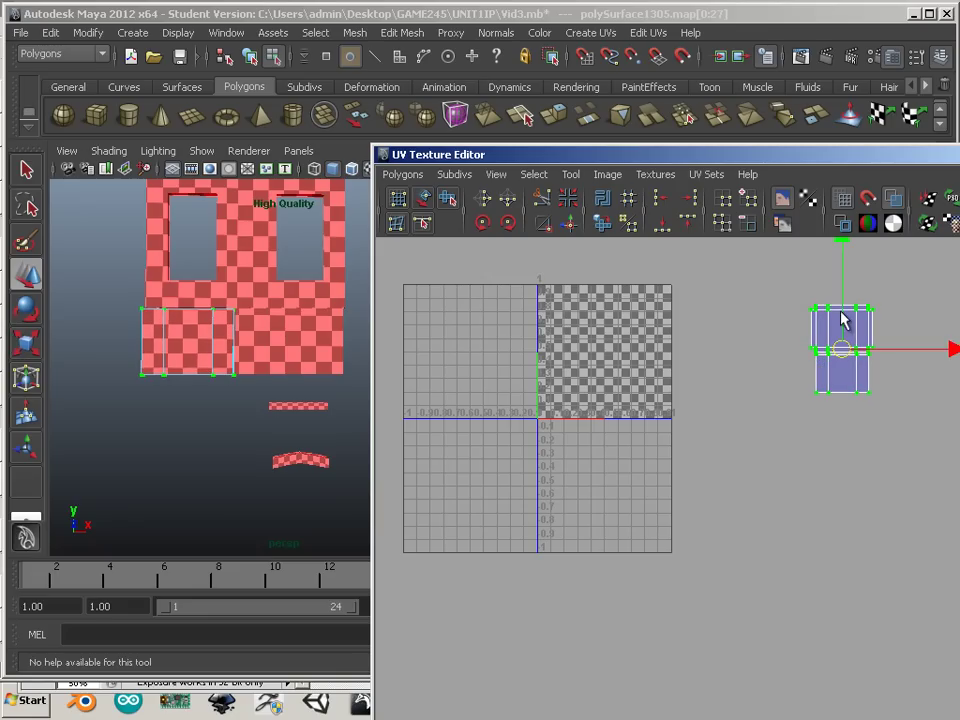
{"action": "left_click_drag", "start_coordinate": [842, 252], "coordinate": [843, 245]}
{"action": "right_click_drag", "start_coordinate": [204, 313], "coordinate": [363, 521], "text": "alt"}
{"action": "middle_click_drag", "start_coordinate": [245, 435], "coordinate": [280, 415], "text": "alt"}
{"action": "right_click_drag", "start_coordinate": [325, 433], "coordinate": [393, 495], "text": "alt"}
{"action": "mouse_move", "coordinate": [283, 450]}
{"action": "middle_mouse_down", "text": "alt"}
{"action": "mouse_move", "coordinate": [272, 450]}
{"action": "mouse_move", "coordinate": [285, 446]}
{"action": "middle_mouse_up", "text": "alt"}
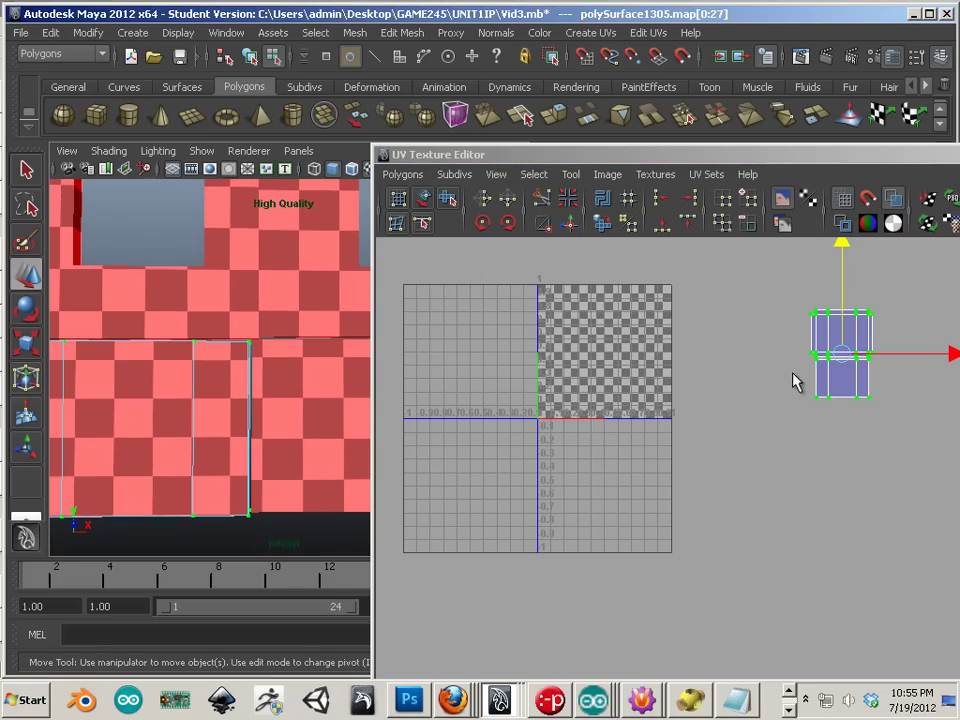
- Scale the left block's UVs down slightly more and shift them left to align its checkers with the wall above
{"action": "key", "text": "r"}
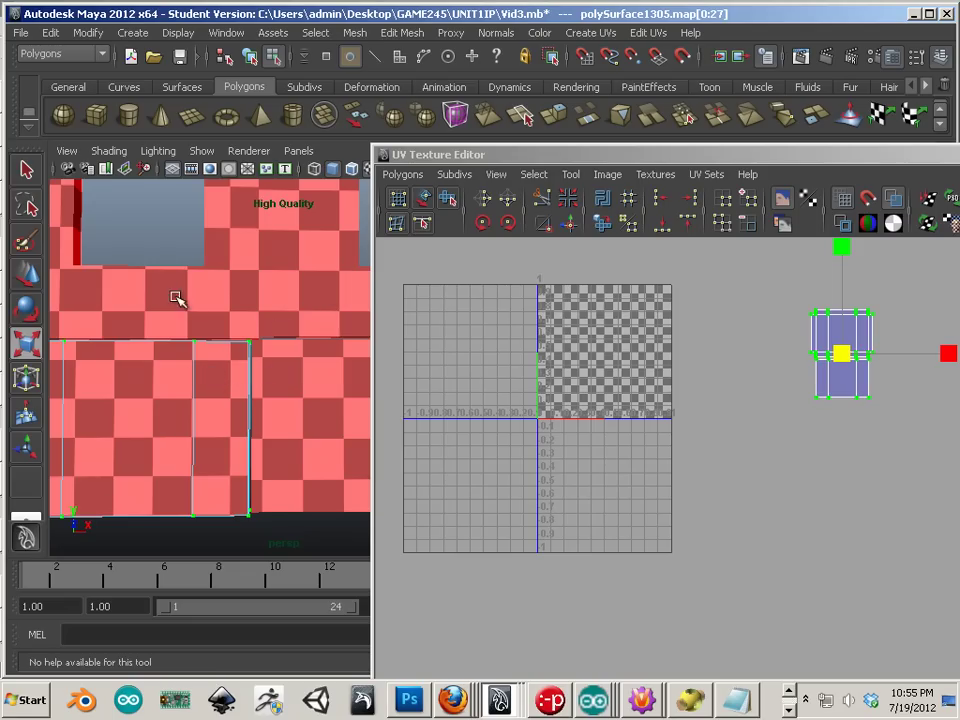
{"action": "left_click", "coordinate": [842, 358]}
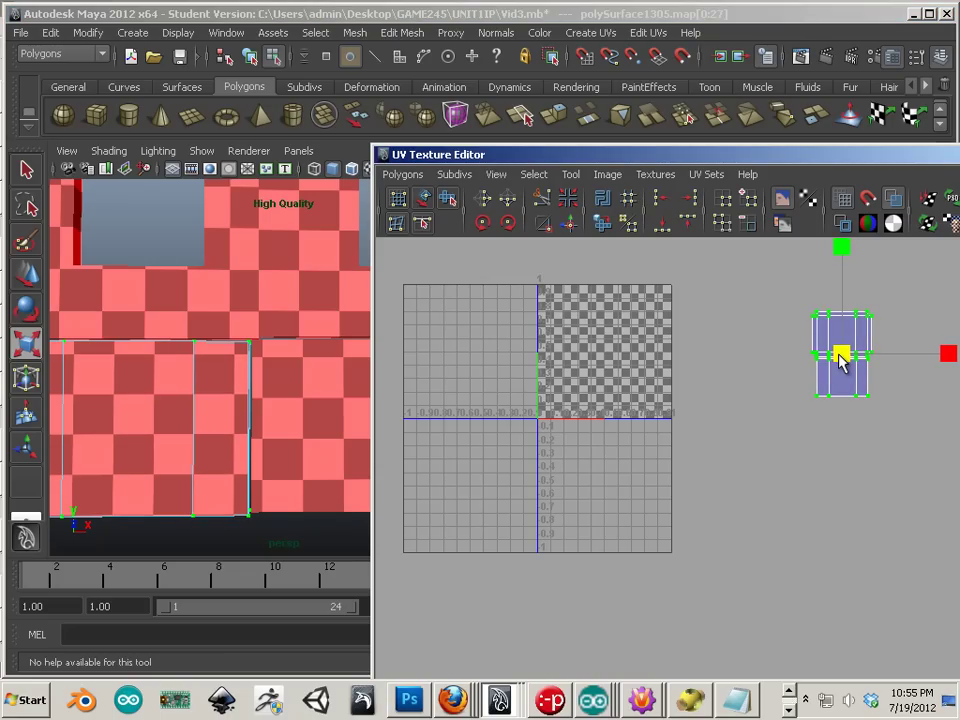
{"action": "key", "text": "w"}
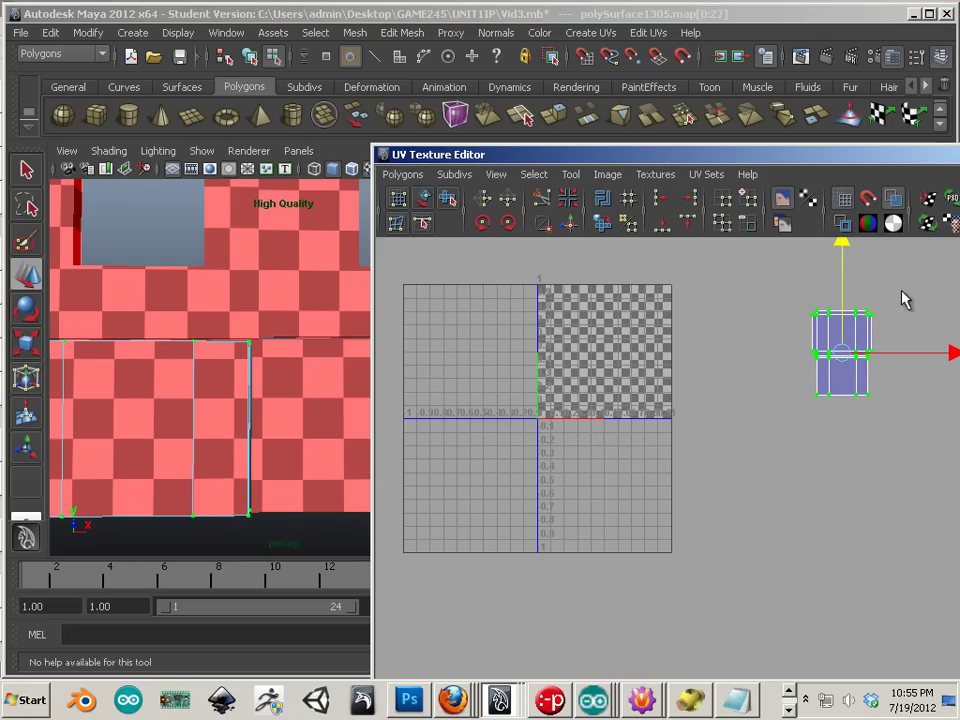
{"action": "left_click_drag", "start_coordinate": [955, 354], "coordinate": [940, 358]}
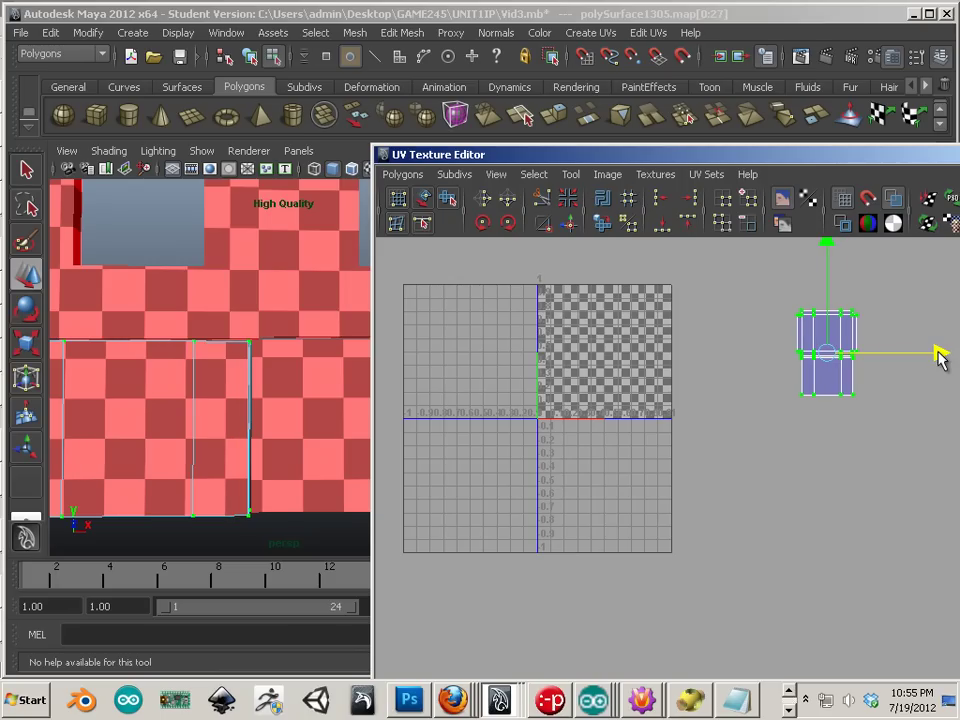
{"action": "scroll", "coordinate": [280, 426], "scroll_direction": "down", "scroll_amount": 6}
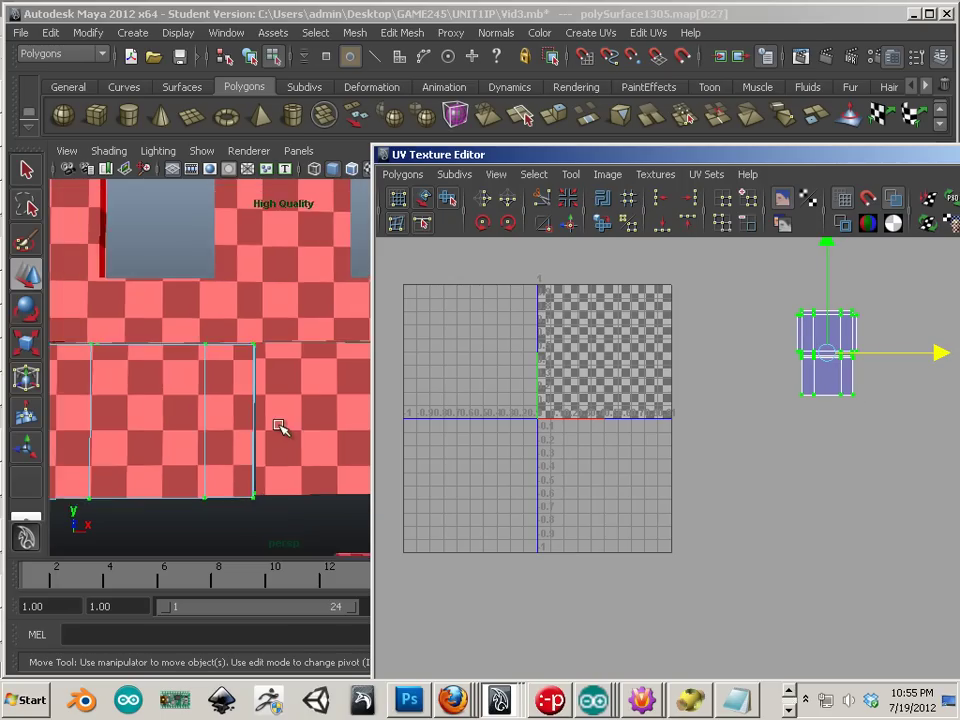
{"action": "scroll", "coordinate": [294, 439], "scroll_direction": "up", "scroll_amount": 6}
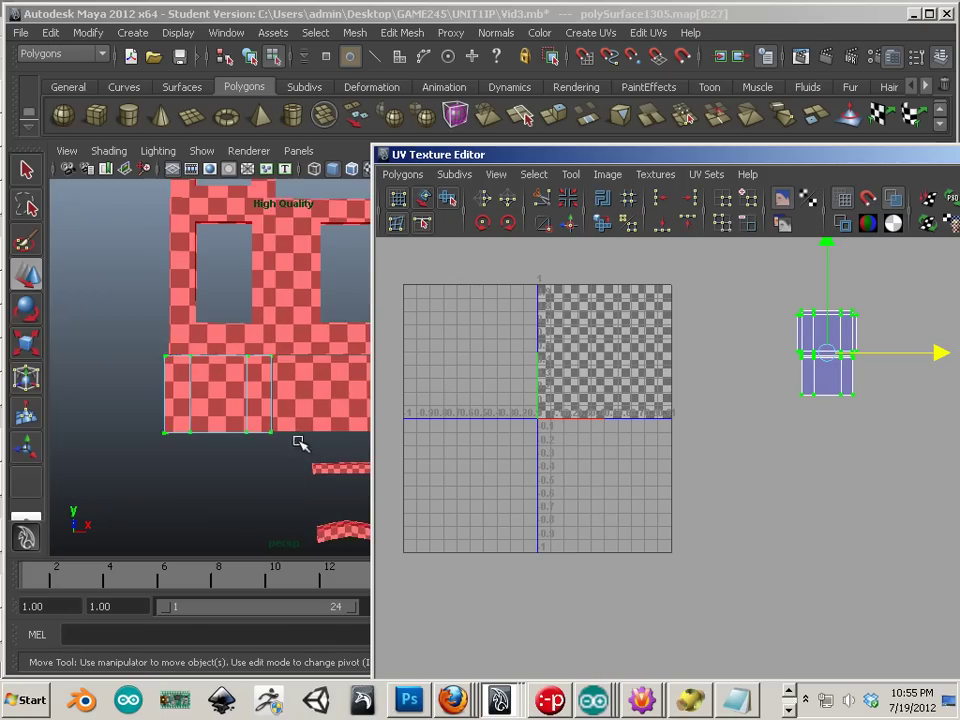
- Select all UVs of the thin straight strip below the building and scale them down evenly to enlarge its checkers
{"action": "middle_click_drag", "start_coordinate": [300, 441], "coordinate": [150, 351], "text": "alt"}
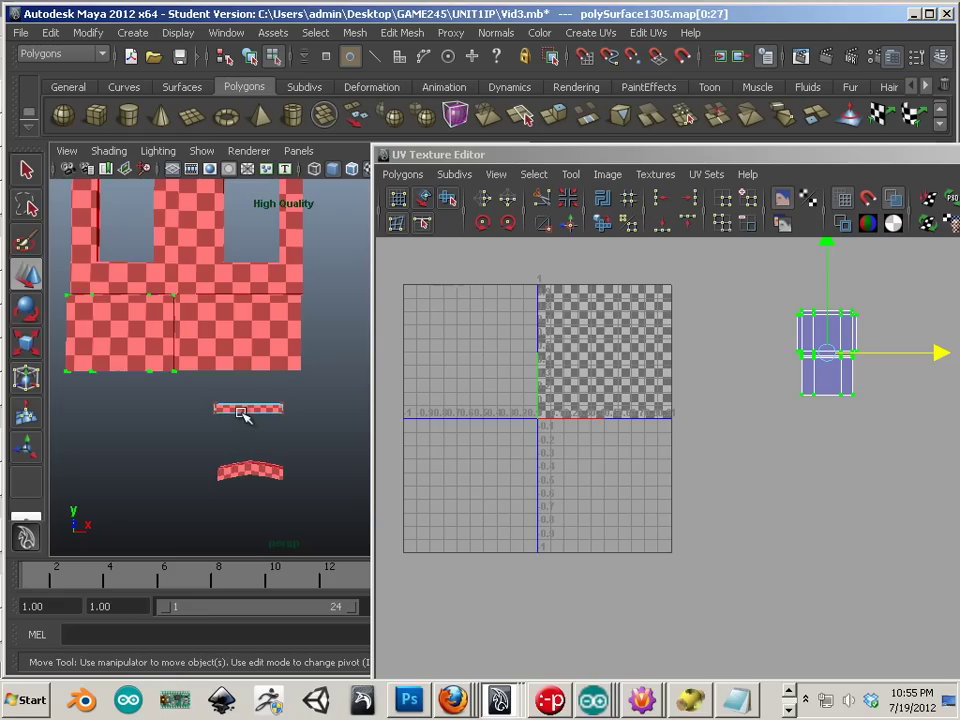
{"action": "right_click_drag", "start_coordinate": [245, 413], "coordinate": [322, 293]}
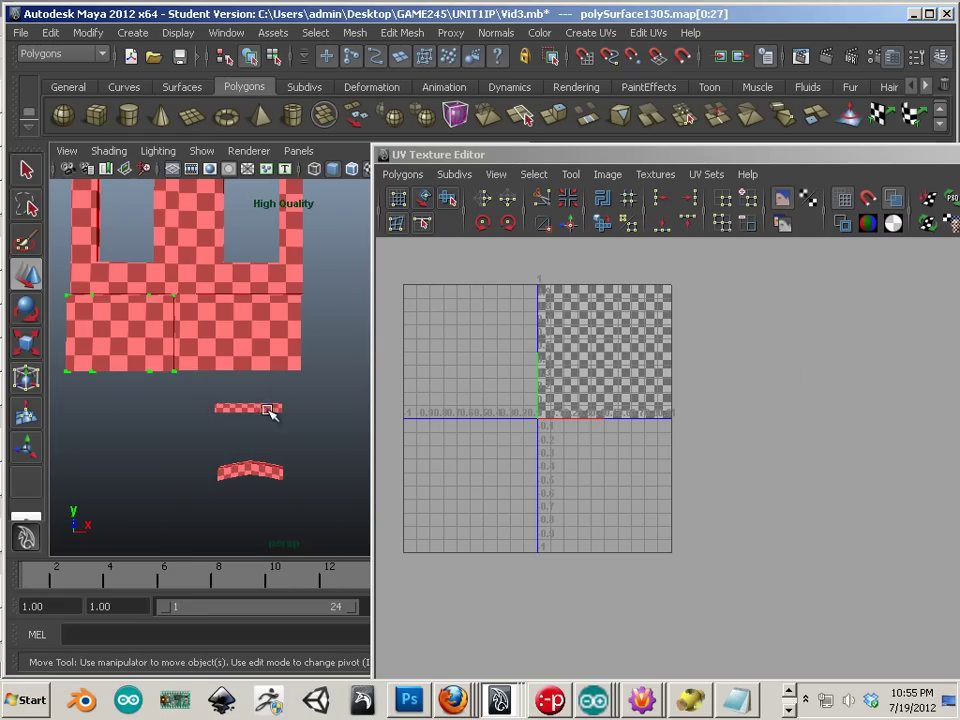
{"action": "left_click", "coordinate": [265, 408]}
{"action": "middle_click_drag", "start_coordinate": [488, 403], "coordinate": [651, 347], "text": "alt"}
{"action": "scroll", "coordinate": [763, 450], "scroll_direction": "up", "scroll_amount": 4}
{"action": "right_click_drag", "start_coordinate": [707, 411], "coordinate": [765, 410]}
{"action": "left_click_drag", "start_coordinate": [555, 321], "coordinate": [827, 516]}
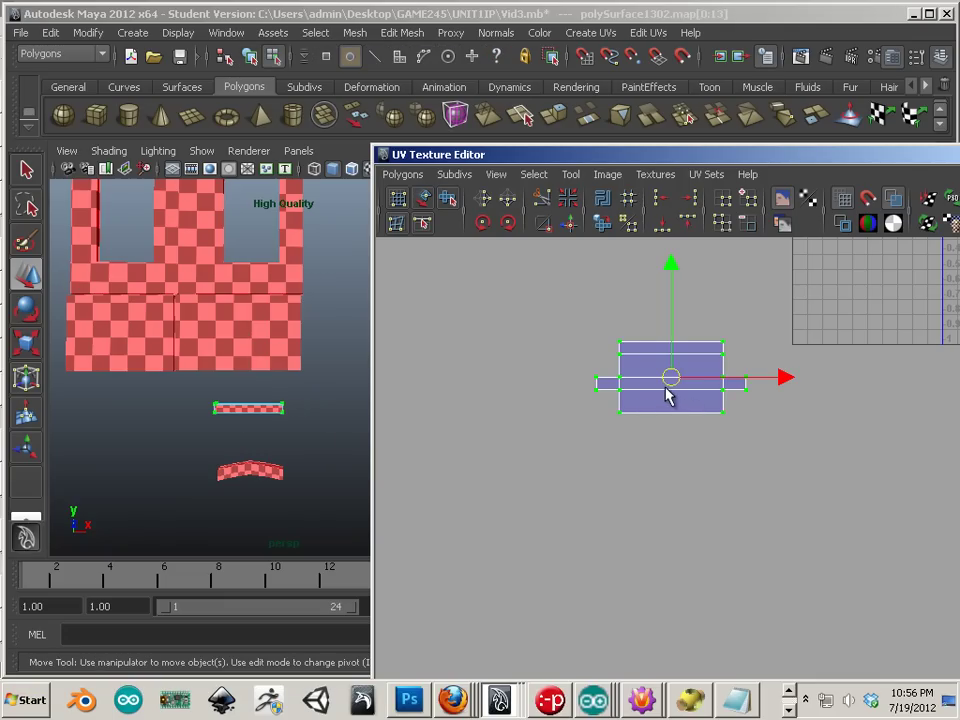
{"action": "key", "text": "r"}
{"action": "left_click_drag", "start_coordinate": [670, 383], "coordinate": [607, 410]}
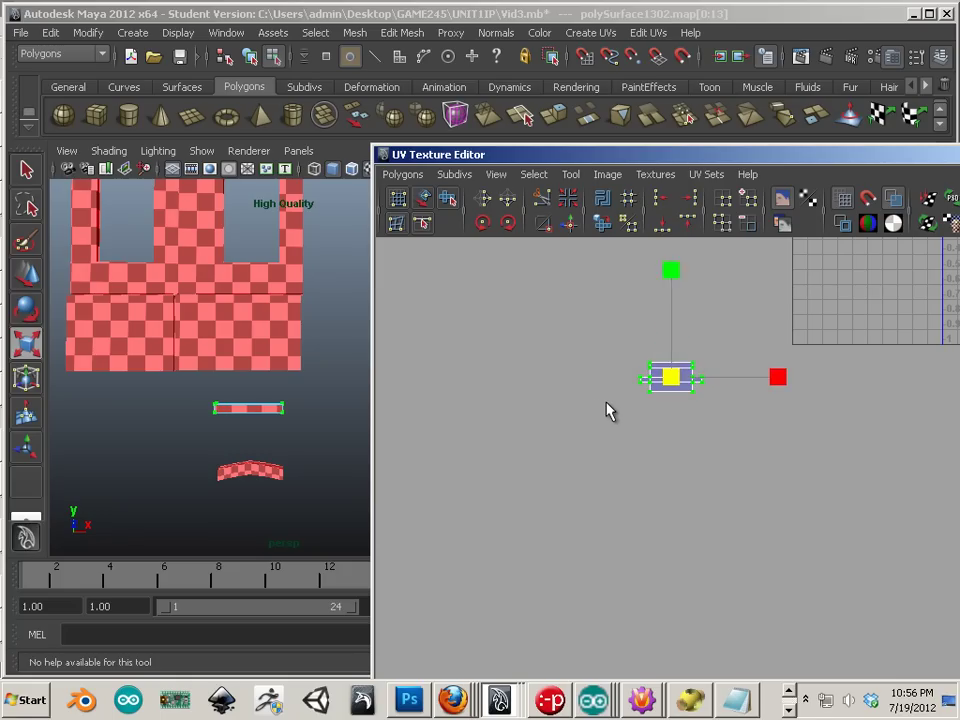
- Move the thin strip up onto the lower edge of the right block for checker comparison
{"action": "key", "text": "e"}
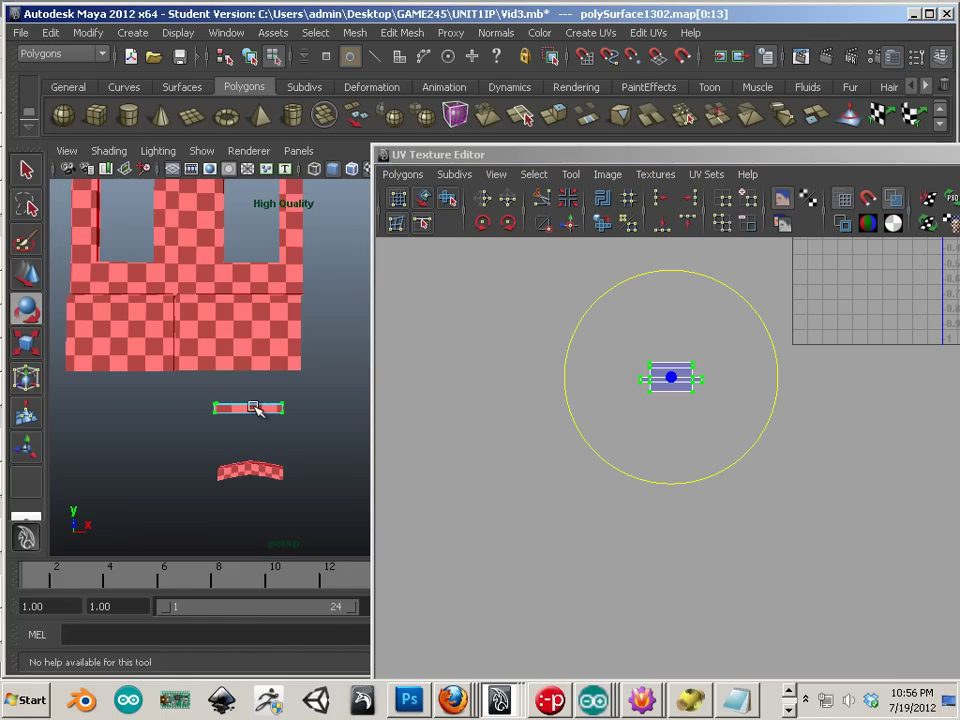
{"action": "right_click_drag", "start_coordinate": [254, 377], "coordinate": [300, 355]}
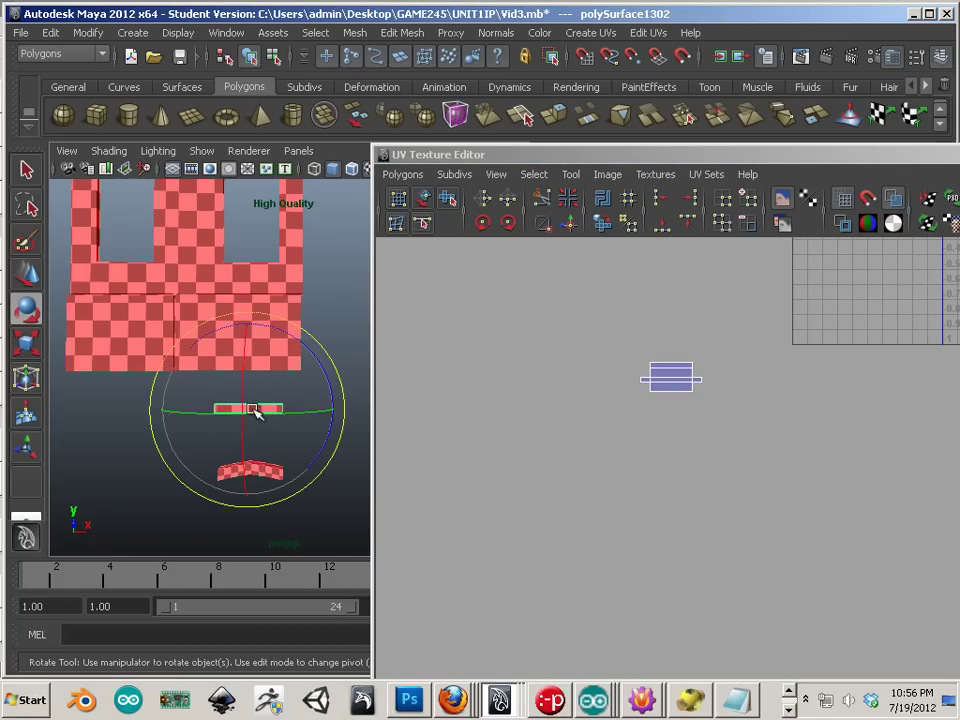
{"action": "key", "text": "w"}
{"action": "left_click_drag", "start_coordinate": [247, 352], "coordinate": [253, 315]}
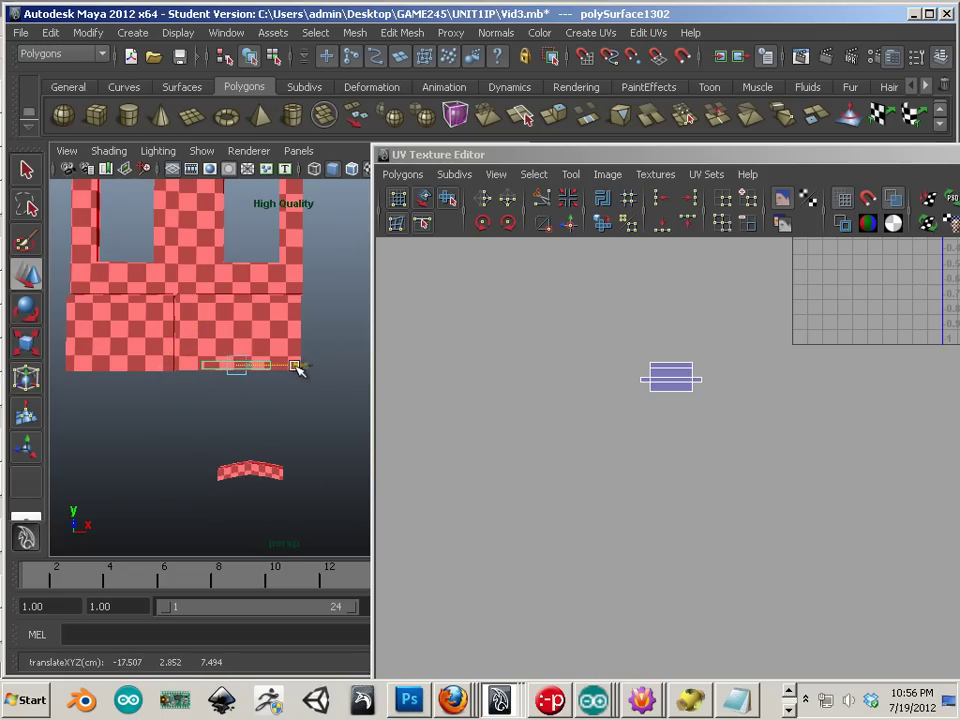
{"action": "scroll", "coordinate": [270, 409], "scroll_direction": "up", "scroll_amount": 3}
{"action": "scroll", "coordinate": [267, 409], "scroll_direction": "up", "scroll_amount": 2}
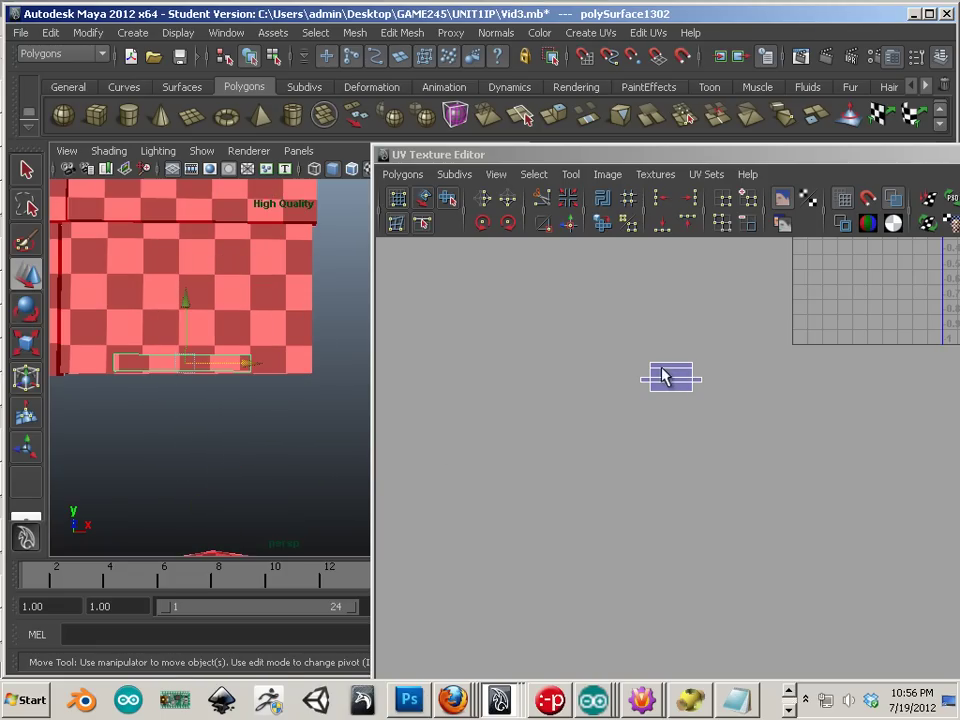
- Scale the thin strip's UVs down a little more to match the checker size of the block behind it
{"action": "right_click_drag", "start_coordinate": [663, 376], "coordinate": [728, 368]}
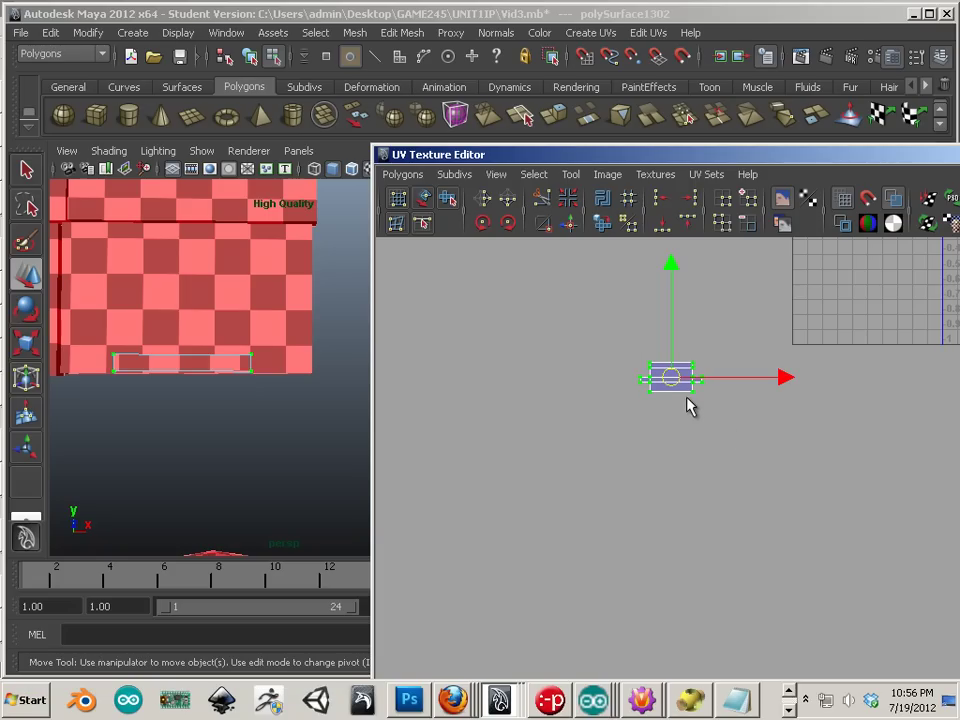
{"action": "key", "text": "r"}
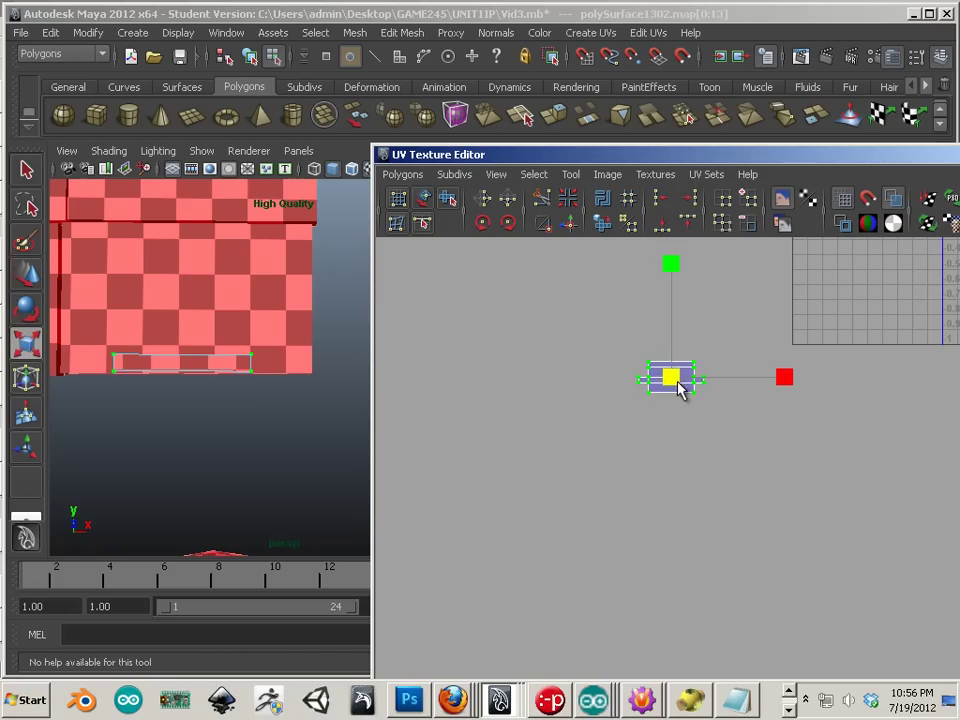
{"action": "left_click_drag", "start_coordinate": [670, 374], "coordinate": [700, 418]}
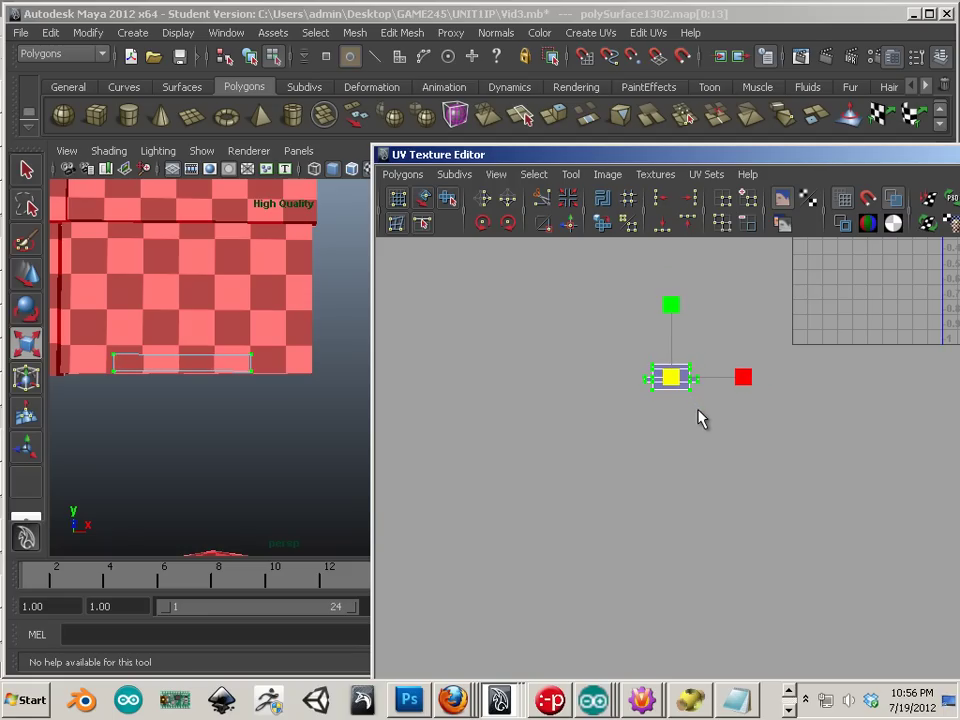
- Move the arched strip up onto the lower part of the right block and frame its UV shells
{"action": "middle_click_drag", "start_coordinate": [260, 431], "coordinate": [268, 374], "text": "alt"}
{"action": "right_click_drag", "start_coordinate": [251, 509], "coordinate": [331, 356]}
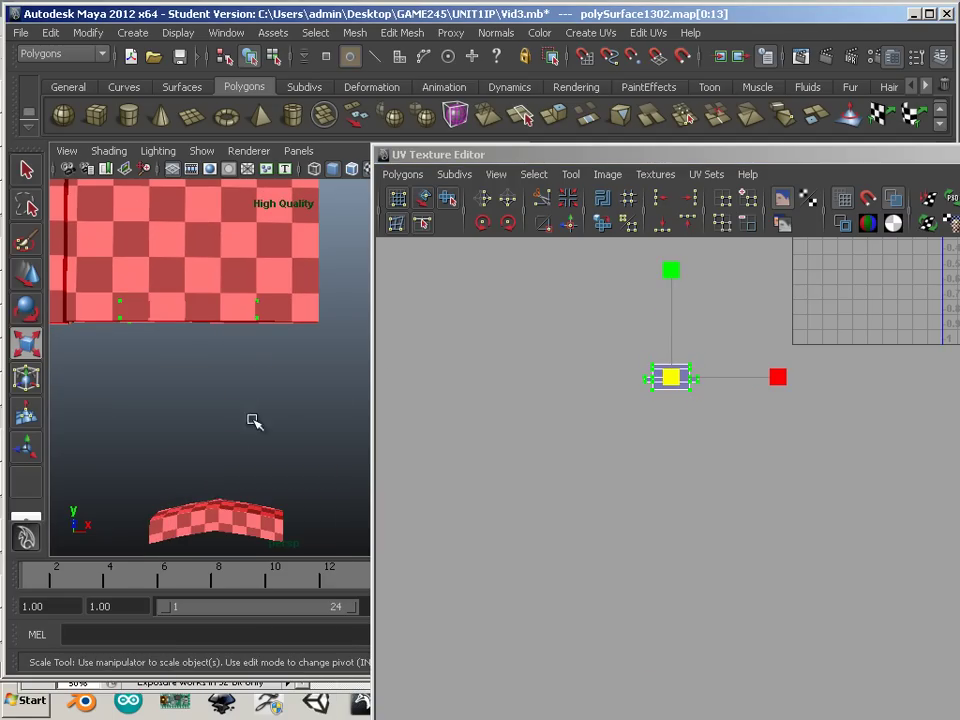
{"action": "left_click", "coordinate": [212, 507]}
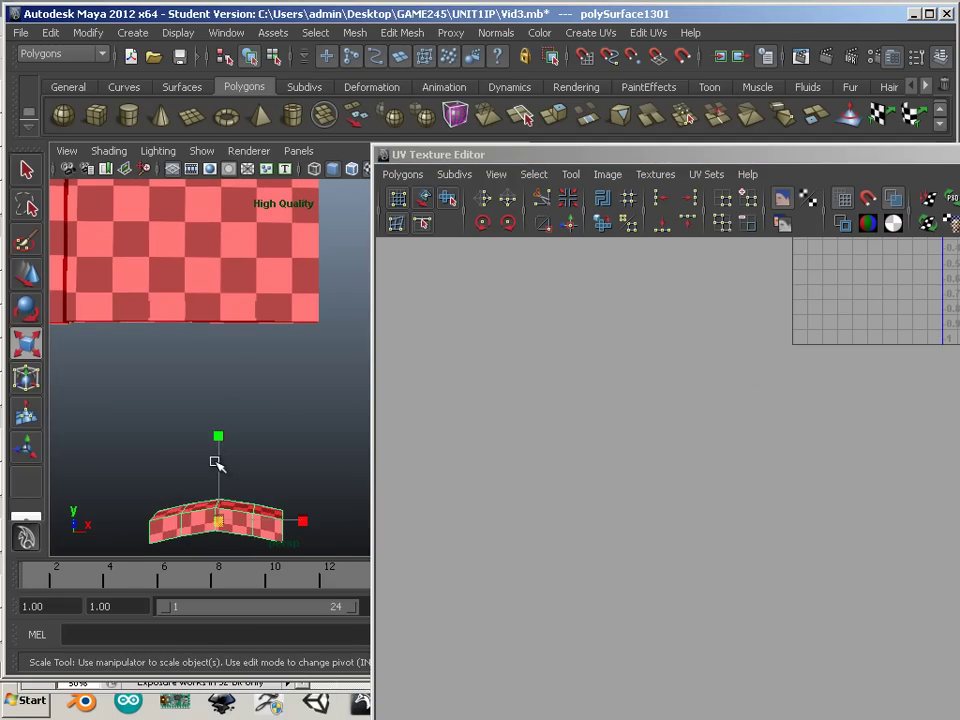
{"action": "key", "text": "w"}
{"action": "left_click_drag", "start_coordinate": [212, 454], "coordinate": [242, 231]}
{"action": "key", "text": "a"}
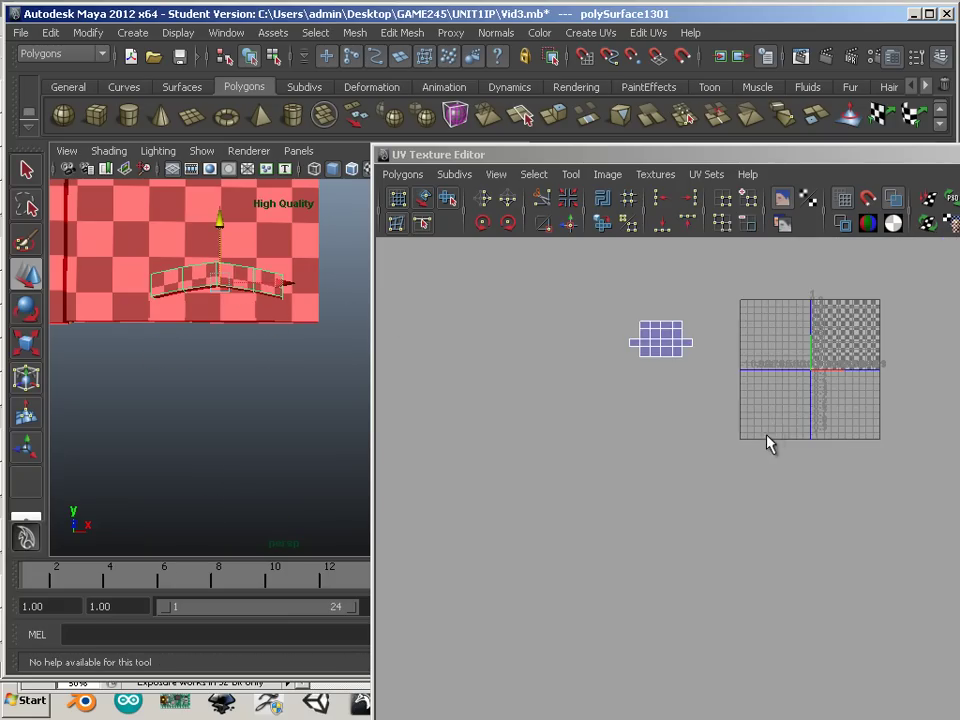
- Select all UVs of the arched strip and scale them down evenly to match the block's checker size, leaving nothing selected
{"action": "middle_click_drag", "start_coordinate": [678, 350], "coordinate": [682, 430], "text": "alt"}
{"action": "right_click_drag", "start_coordinate": [652, 410], "coordinate": [705, 410]}
{"action": "left_click_drag", "start_coordinate": [604, 369], "coordinate": [712, 468]}
{"action": "key", "text": "r"}
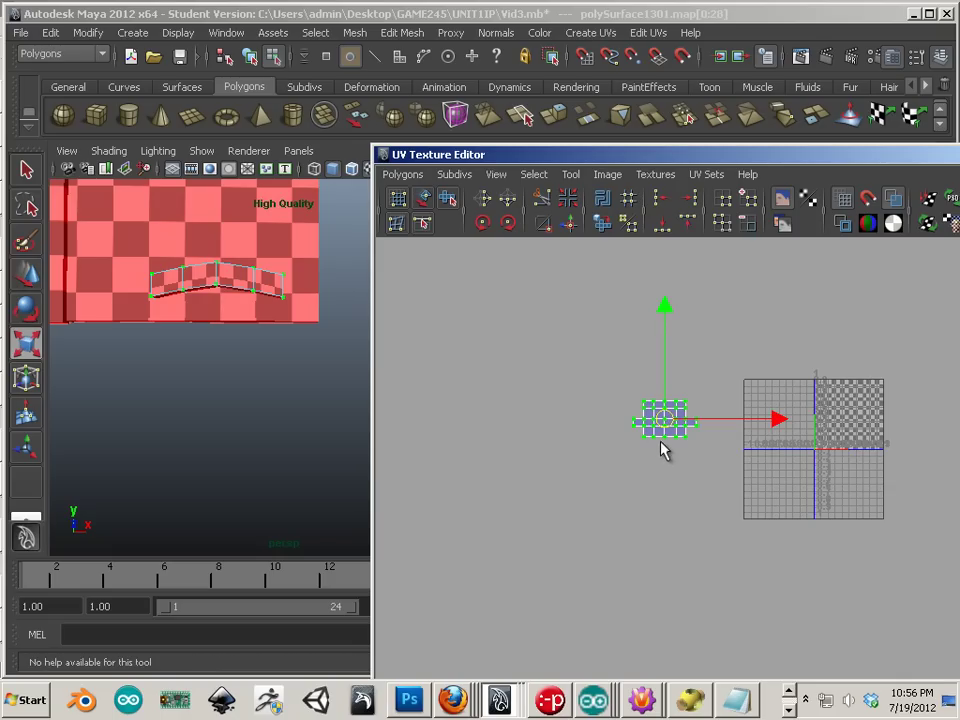
{"action": "left_click_drag", "start_coordinate": [664, 429], "coordinate": [598, 393]}
{"action": "left_click", "coordinate": [606, 496]}
- Examine the checker sizes across the building's lower blocks, walls and roof pieces for consistency
{"action": "middle_click_drag", "start_coordinate": [718, 506], "coordinate": [697, 551], "text": "alt"}
{"action": "right_click_drag", "start_coordinate": [697, 551], "coordinate": [312, 408], "text": "alt"}
{"action": "middle_click_drag", "start_coordinate": [644, 489], "coordinate": [557, 464], "text": "alt"}
{"action": "middle_click_drag", "start_coordinate": [249, 403], "coordinate": [304, 553], "text": "alt"}
{"action": "right_click_drag", "start_coordinate": [286, 437], "coordinate": [283, 433], "text": "alt"}
{"action": "middle_click_drag", "start_coordinate": [297, 477], "coordinate": [316, 545], "text": "alt"}
{"action": "right_click_drag", "start_coordinate": [305, 480], "coordinate": [193, 336], "text": "alt"}
{"action": "middle_click_drag", "start_coordinate": [210, 420], "coordinate": [248, 574], "text": "alt"}
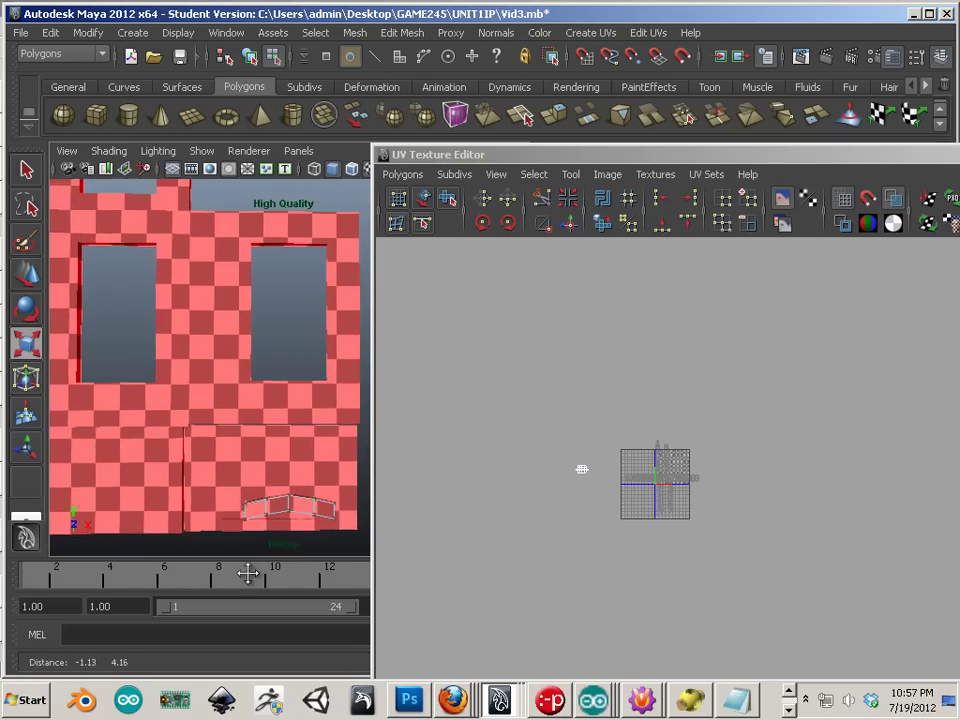
{"action": "right_click_drag", "start_coordinate": [188, 442], "coordinate": [288, 341], "text": "alt"}
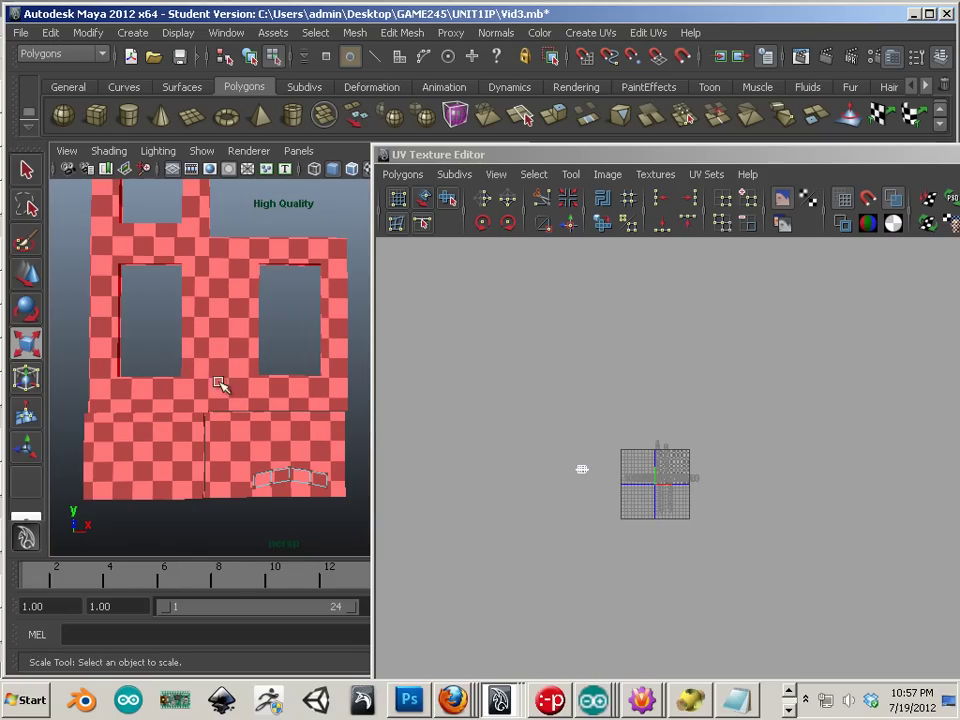
{"action": "middle_click_drag", "start_coordinate": [270, 393], "coordinate": [204, 251], "text": "alt"}
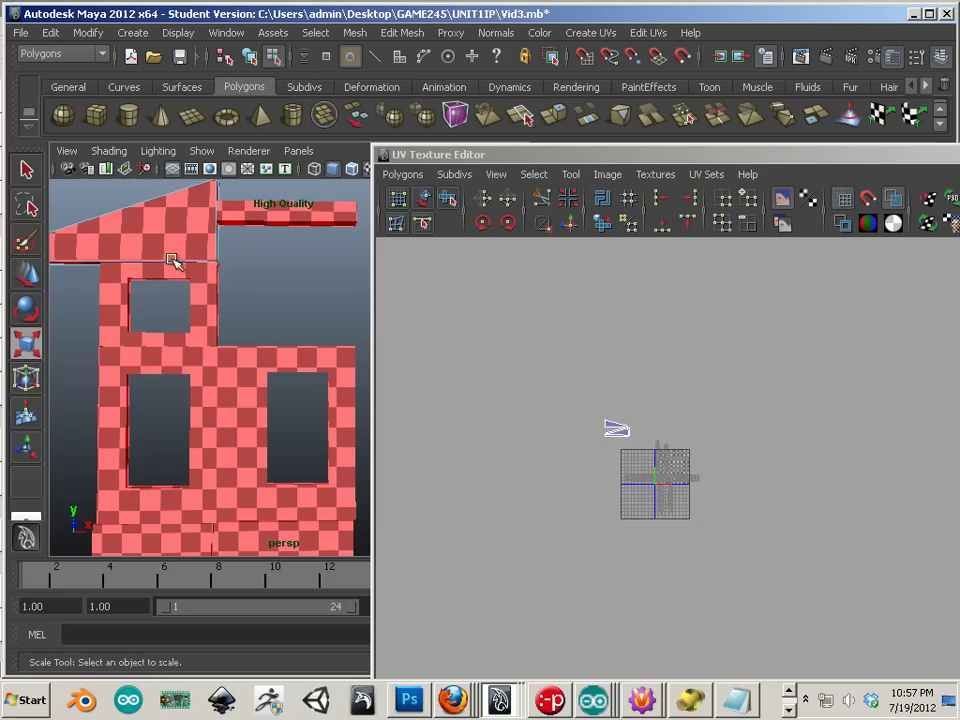
- Move all UVs of the sloped roof piece into the upper part of the 0–1 texture square
{"action": "middle_click_drag", "start_coordinate": [632, 425], "coordinate": [546, 336], "text": "alt"}
{"action": "right_click_drag", "start_coordinate": [546, 336], "coordinate": [536, 343], "text": "alt"}
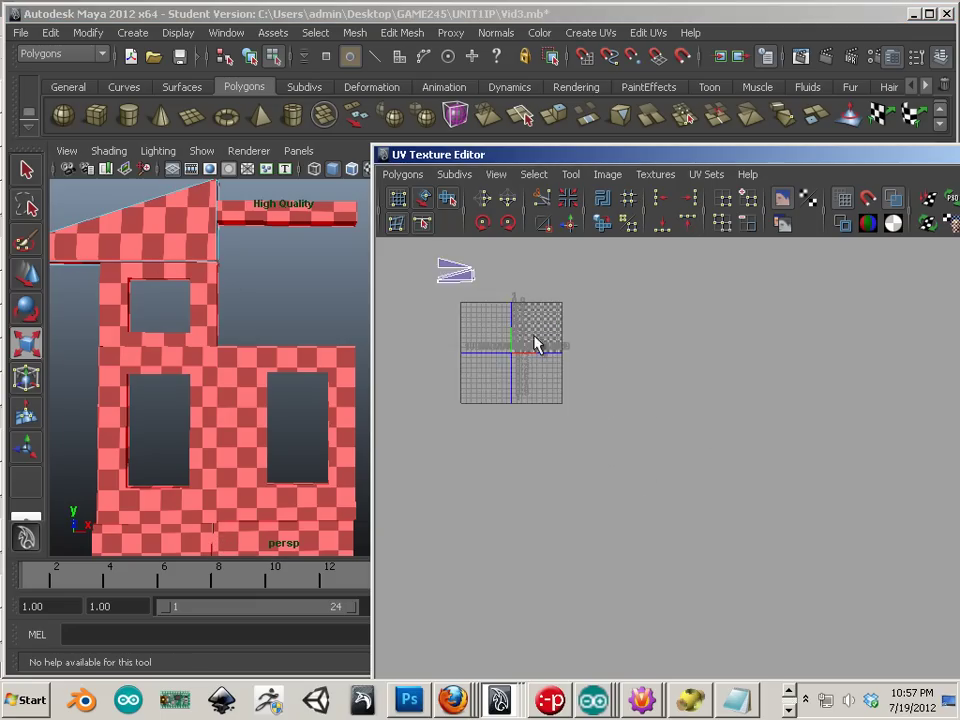
{"action": "middle_click_drag", "start_coordinate": [536, 343], "coordinate": [611, 497], "text": "alt"}
{"action": "right_click_drag", "start_coordinate": [611, 497], "coordinate": [735, 575], "text": "alt"}
{"action": "middle_click_drag", "start_coordinate": [735, 575], "coordinate": [523, 441], "text": "alt"}
{"action": "right_click_drag", "start_coordinate": [523, 441], "coordinate": [658, 510], "text": "alt"}
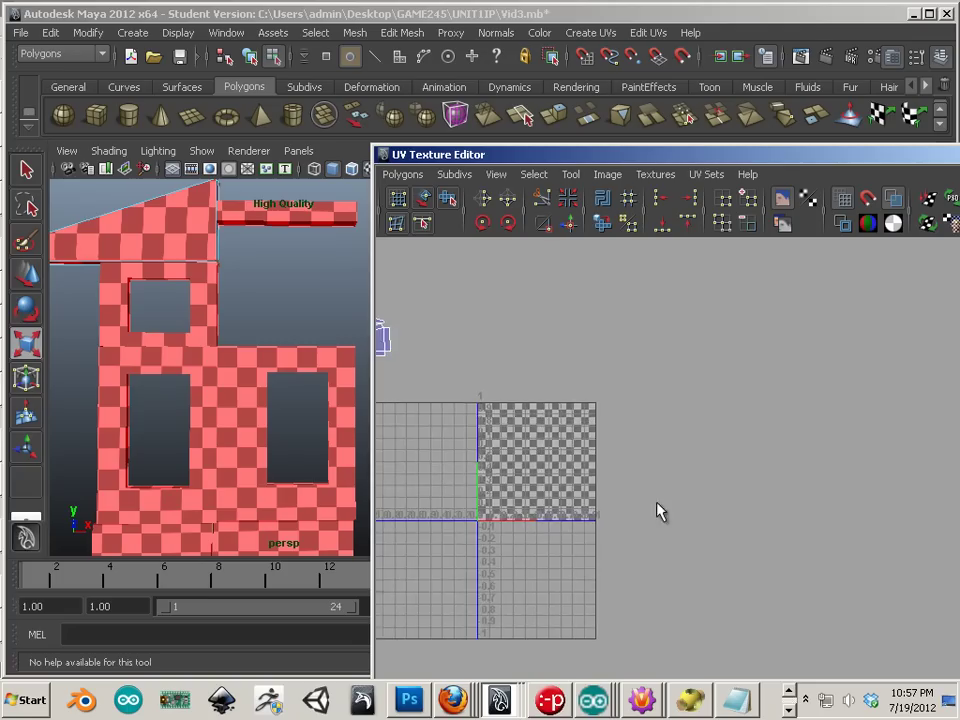
{"action": "middle_click_drag", "start_coordinate": [461, 404], "coordinate": [651, 470], "text": "alt"}
{"action": "right_click_drag", "start_coordinate": [557, 421], "coordinate": [606, 413]}
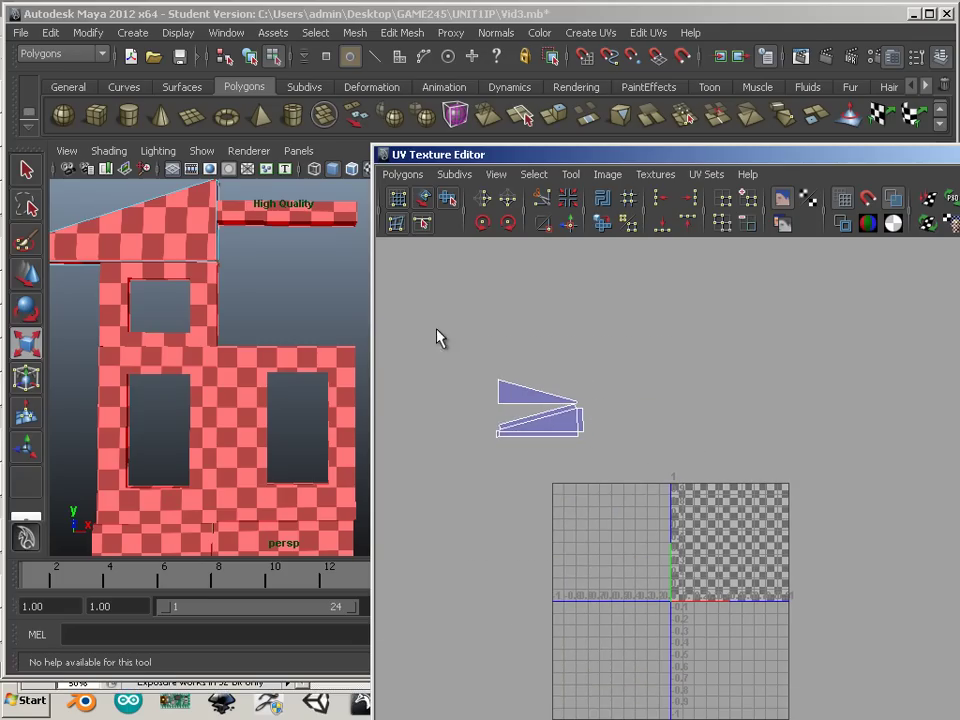
{"action": "left_click_drag", "start_coordinate": [439, 336], "coordinate": [620, 460]}
{"action": "key", "text": "r"}
{"action": "key", "text": "w"}
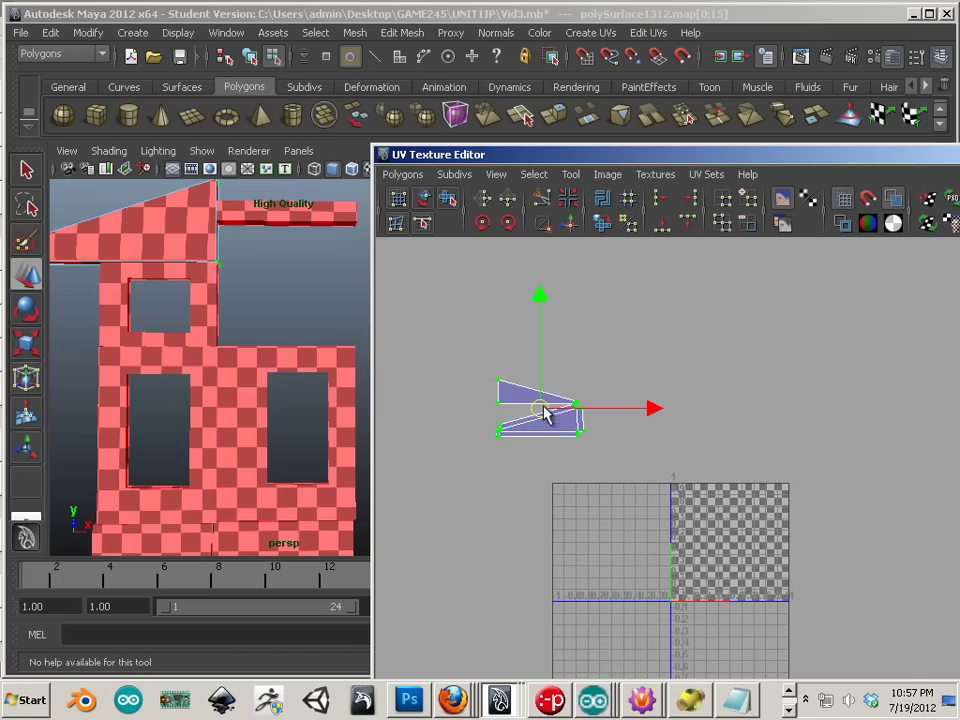
{"action": "left_click_drag", "start_coordinate": [544, 414], "coordinate": [735, 526]}
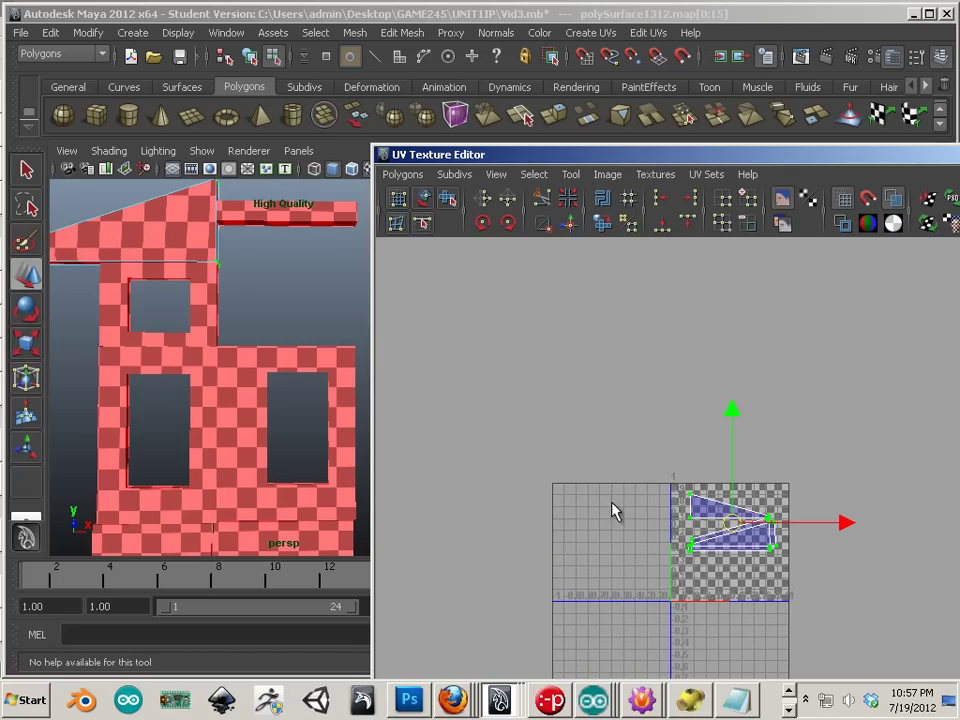
- Move all UVs of the thin horizontal roof strip up into the upper half of the 0–1 texture square
{"action": "left_click", "coordinate": [321, 216]}
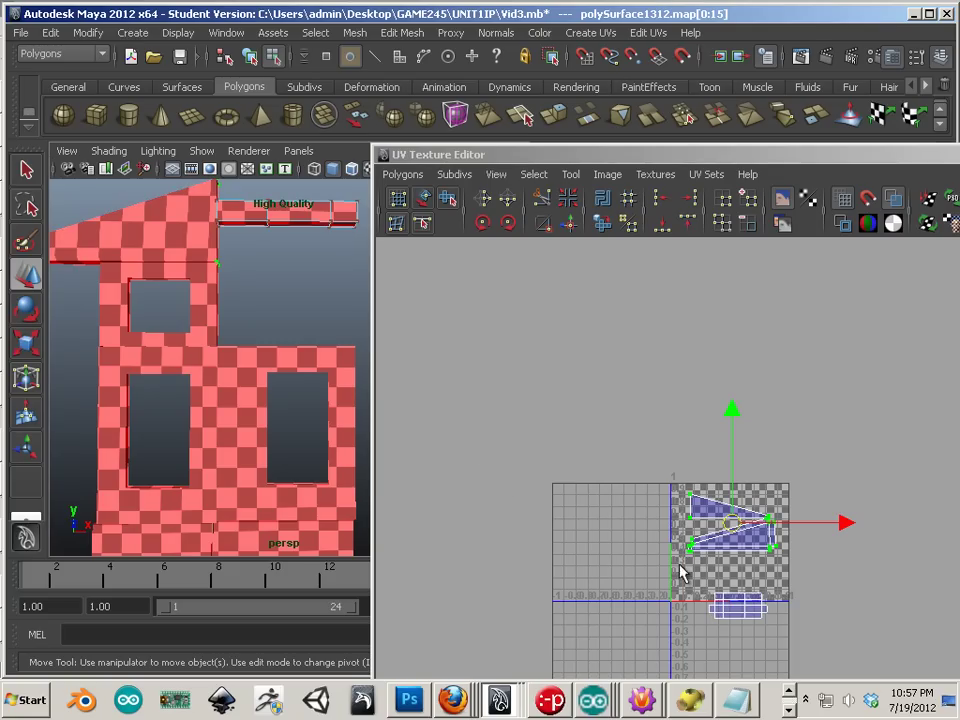
{"action": "left_click_drag", "start_coordinate": [680, 572], "coordinate": [779, 656]}
{"action": "left_click_drag", "start_coordinate": [740, 611], "coordinate": [729, 517]}
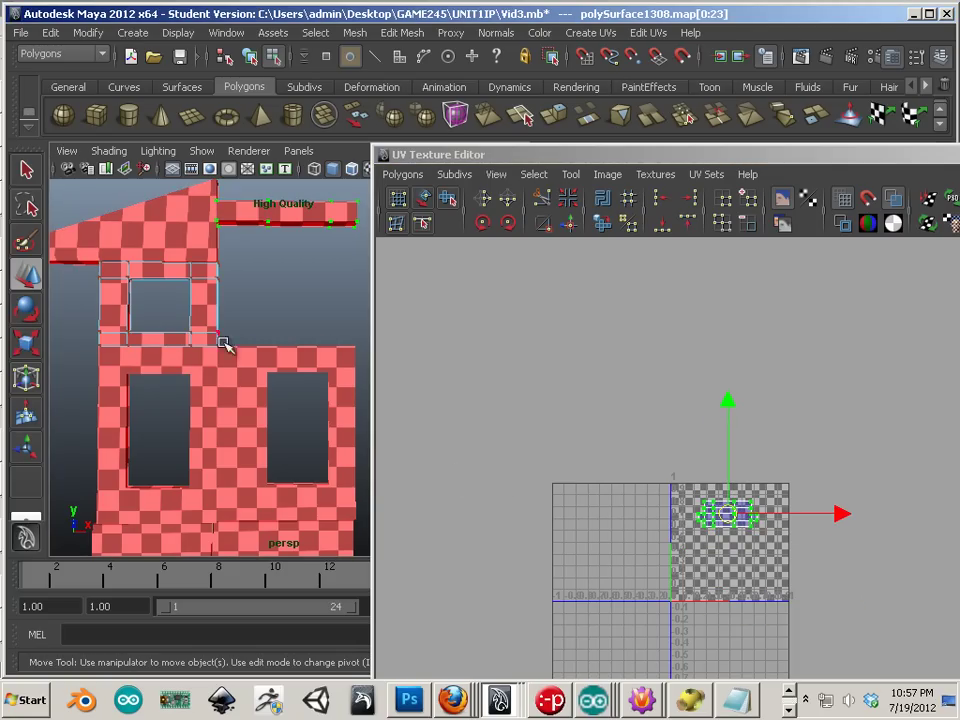
- Select all UVs of the upper wall with the small square window and move them inside the 0–1 texture square
{"action": "right_click_drag", "start_coordinate": [208, 316], "coordinate": [285, 293]}
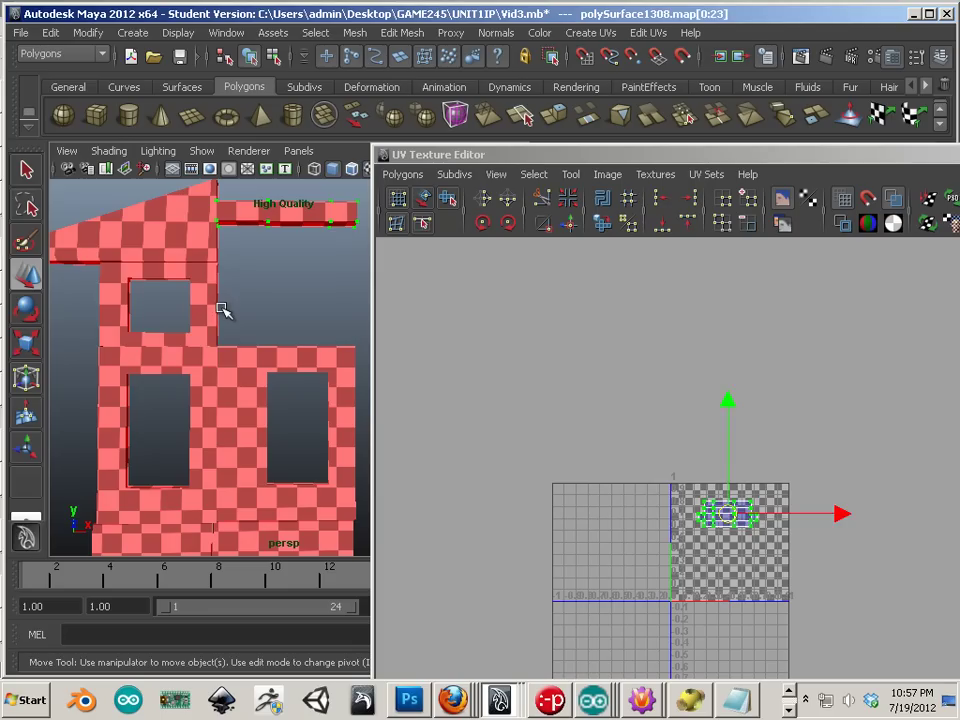
{"action": "left_click", "coordinate": [220, 311]}
{"action": "scroll", "coordinate": [666, 525], "scroll_direction": "down", "scroll_amount": 3}
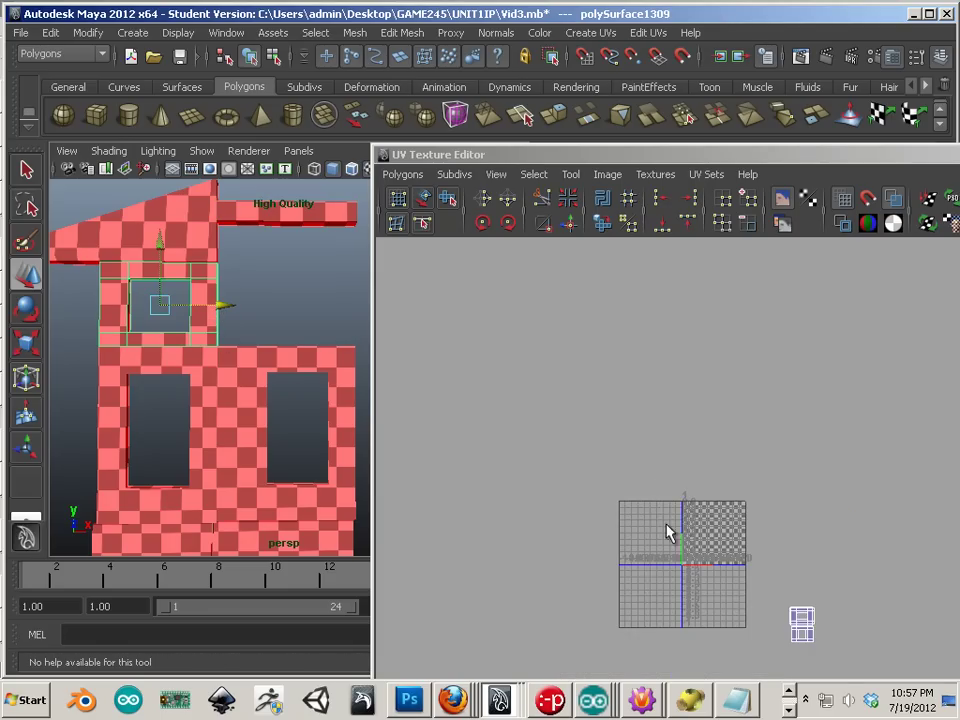
{"action": "middle_click_drag", "start_coordinate": [788, 620], "coordinate": [678, 499], "text": "alt"}
{"action": "right_click_drag", "start_coordinate": [710, 505], "coordinate": [750, 508]}
{"action": "left_click_drag", "start_coordinate": [645, 454], "coordinate": [755, 560]}
{"action": "left_click_drag", "start_coordinate": [692, 506], "coordinate": [601, 417]}
{"action": "right_click_drag", "start_coordinate": [563, 432], "coordinate": [732, 525], "text": "alt"}
{"action": "middle_click_drag", "start_coordinate": [595, 460], "coordinate": [781, 633], "text": "alt"}
{"action": "scroll", "coordinate": [750, 540], "scroll_direction": "up", "scroll_amount": 3}
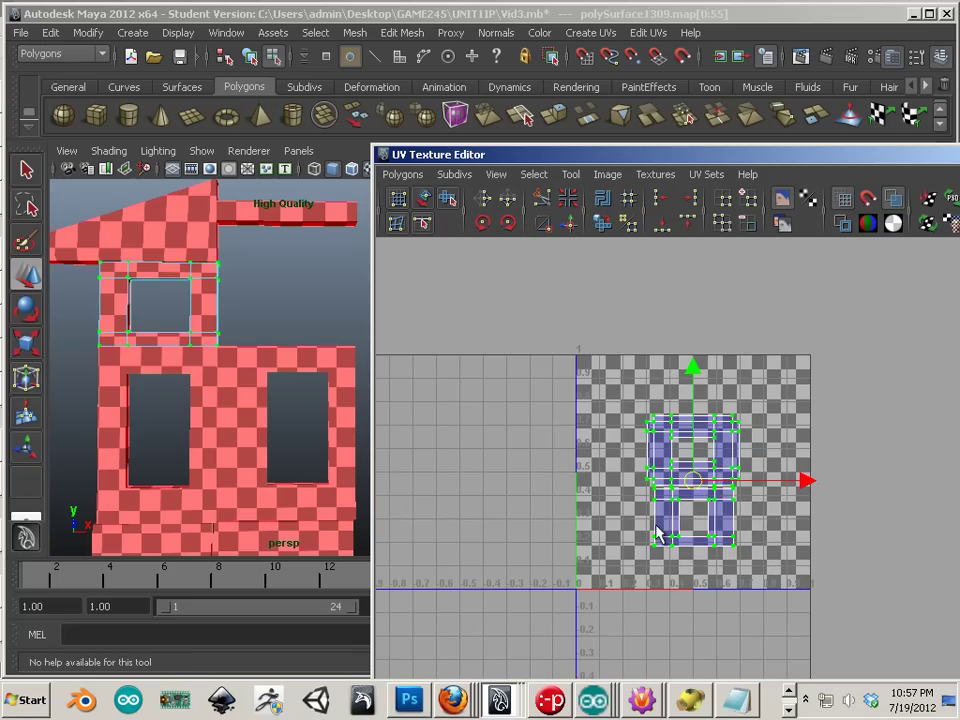
- Select all UVs of the right wall with the tall window and move them down inside the 0–1 texture square
{"action": "left_click", "coordinate": [352, 398]}
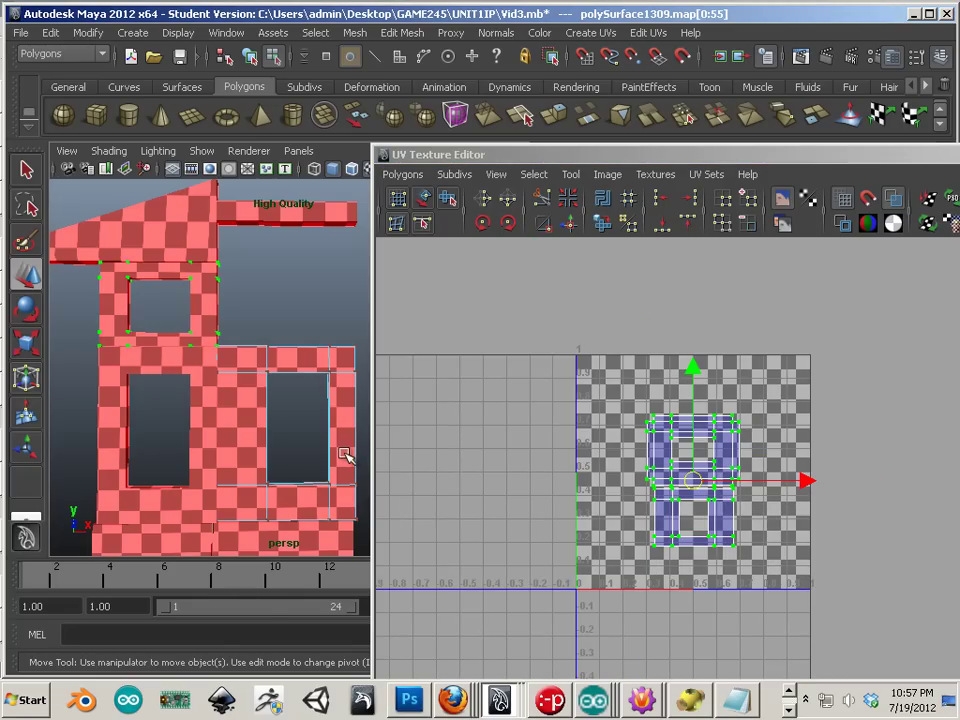
{"action": "right_click_drag", "start_coordinate": [346, 456], "coordinate": [396, 364]}
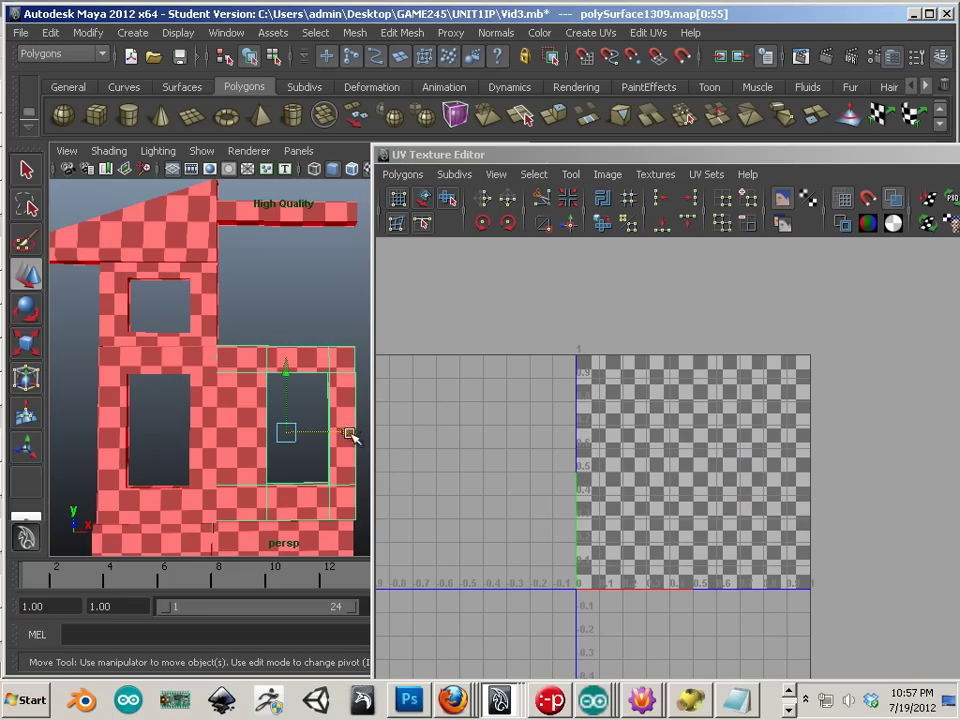
{"action": "scroll", "coordinate": [568, 531], "scroll_direction": "down", "scroll_amount": 5}
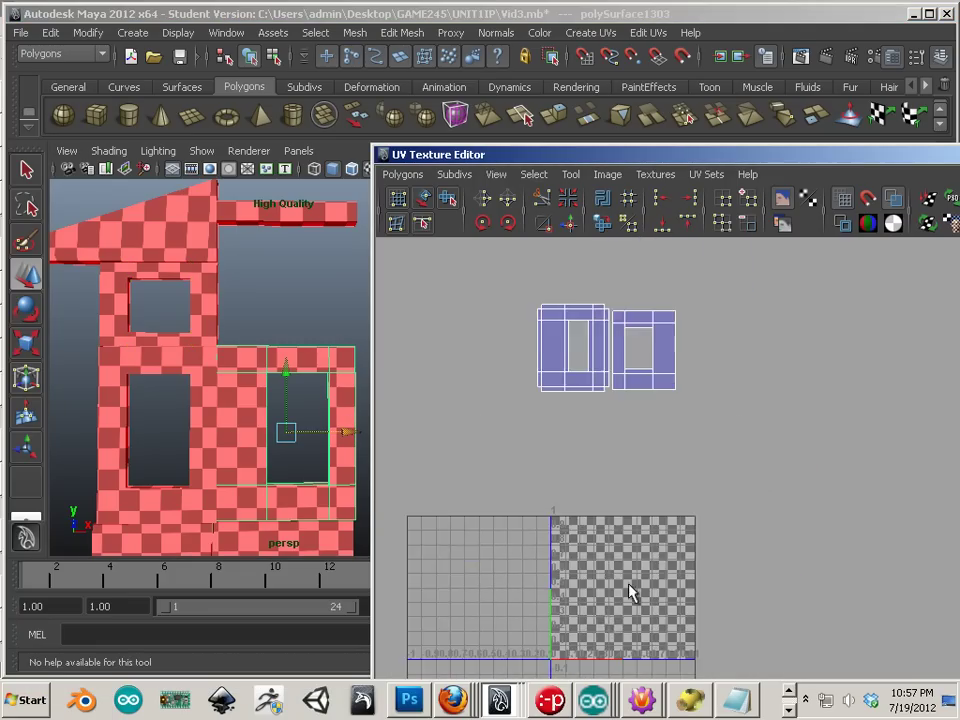
{"action": "scroll", "coordinate": [630, 592], "scroll_direction": "down", "scroll_amount": 2}
{"action": "right_click_drag", "start_coordinate": [619, 395], "coordinate": [645, 394]}
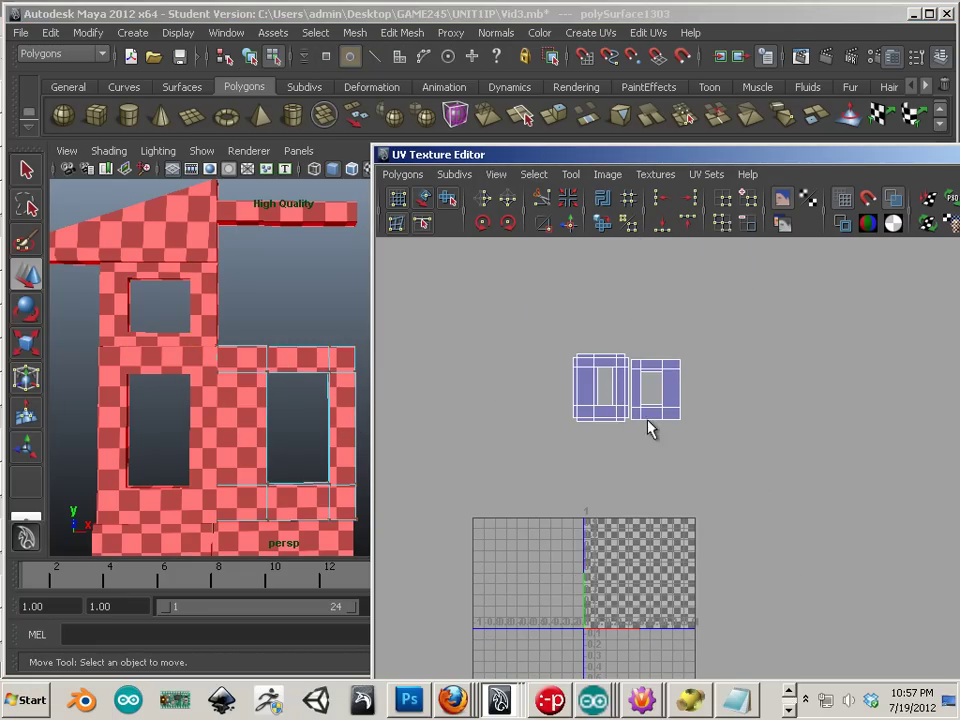
{"action": "left_click_drag", "start_coordinate": [690, 430], "coordinate": [565, 348]}
{"action": "left_click_drag", "start_coordinate": [615, 392], "coordinate": [640, 568]}
- Select all UVs of the left wall with the tall window and move them across into the 0–1 texture square
{"action": "left_click", "coordinate": [195, 420]}
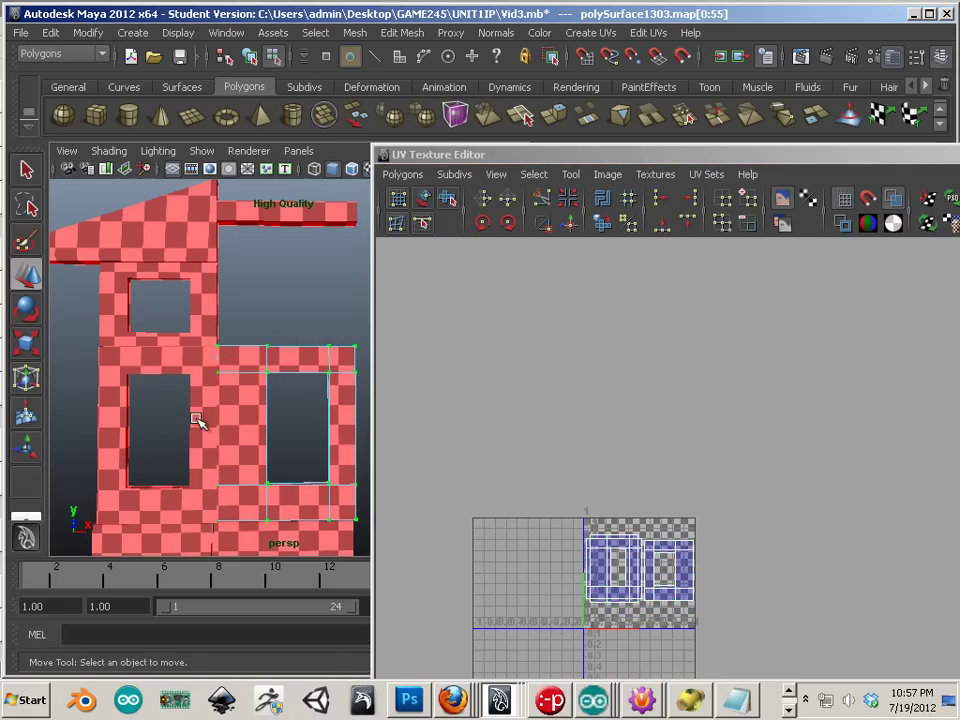
{"action": "left_click", "coordinate": [531, 598]}
{"action": "right_click_drag", "start_coordinate": [531, 506], "coordinate": [588, 510]}
{"action": "left_click_drag", "start_coordinate": [456, 510], "coordinate": [591, 655]}
{"action": "left_click_drag", "start_coordinate": [515, 588], "coordinate": [643, 578]}
- Select all UVs of the lower right block and move them up into the 0–1 texture square
{"action": "middle_click_drag", "start_coordinate": [283, 515], "coordinate": [281, 349], "text": "alt"}
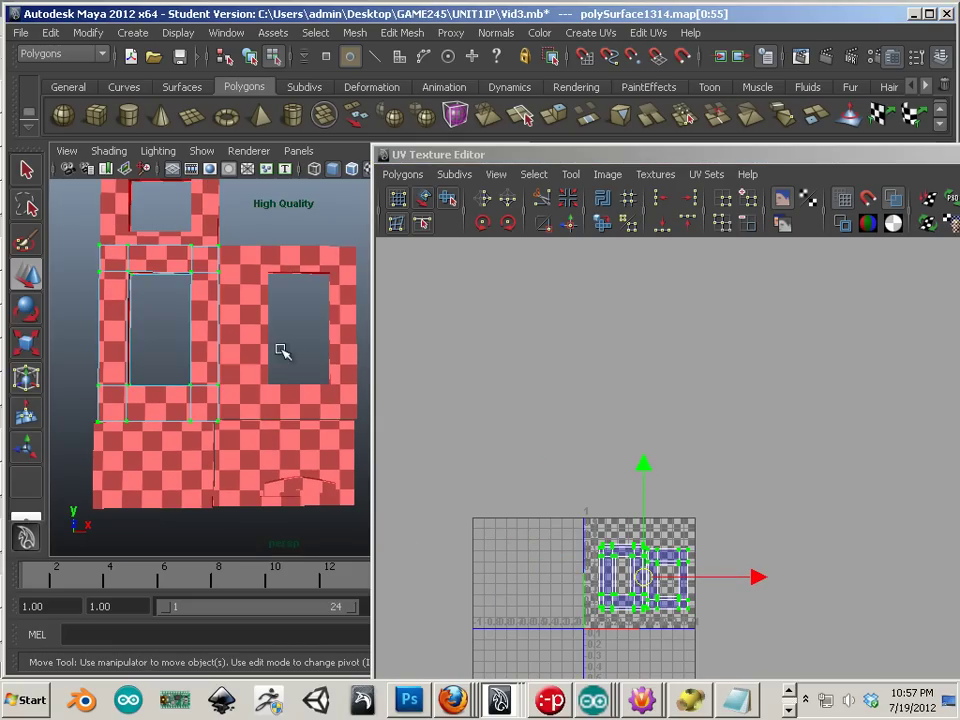
{"action": "right_click_drag", "start_coordinate": [266, 377], "coordinate": [340, 366]}
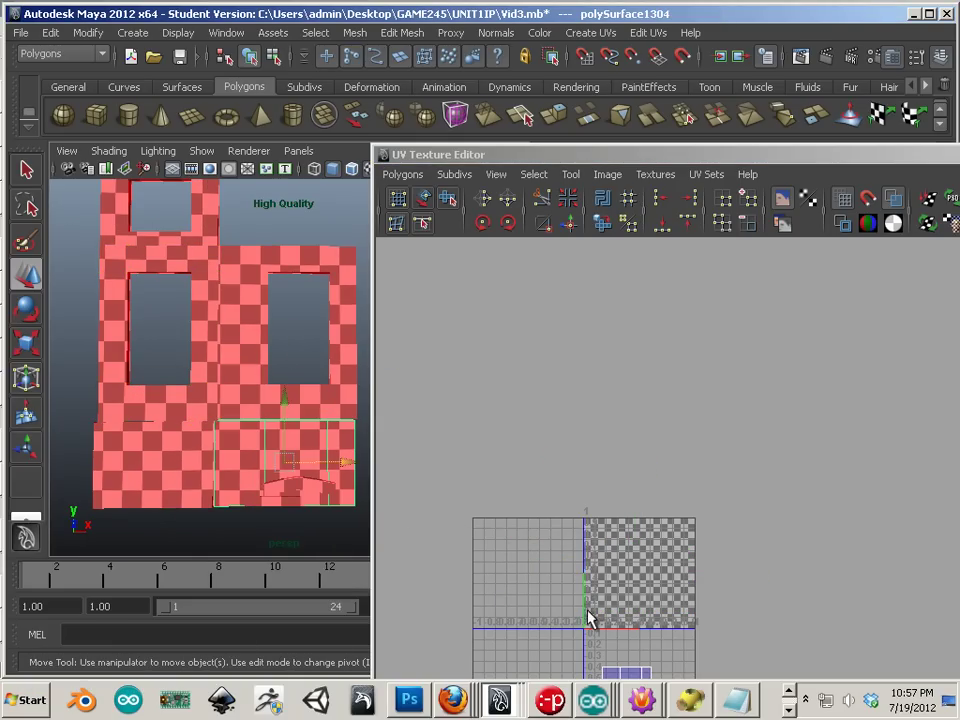
{"action": "middle_click_drag", "start_coordinate": [588, 618], "coordinate": [541, 486], "text": "alt"}
{"action": "right_click_drag", "start_coordinate": [558, 506], "coordinate": [632, 506]}
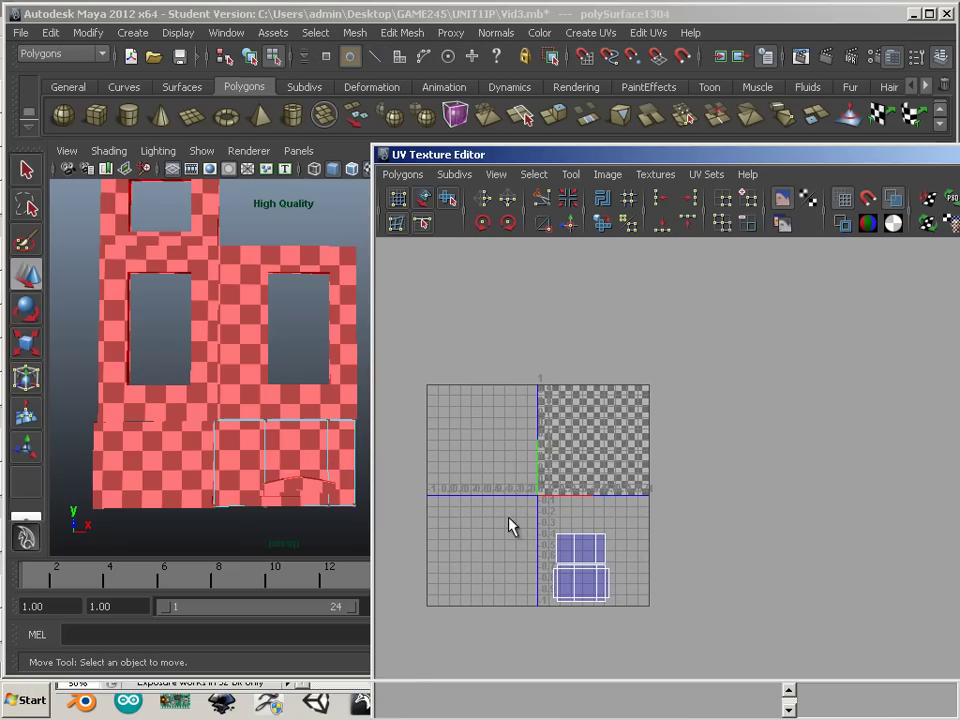
{"action": "left_click_drag", "start_coordinate": [510, 523], "coordinate": [626, 634]}
{"action": "left_click_drag", "start_coordinate": [586, 526], "coordinate": [590, 438]}
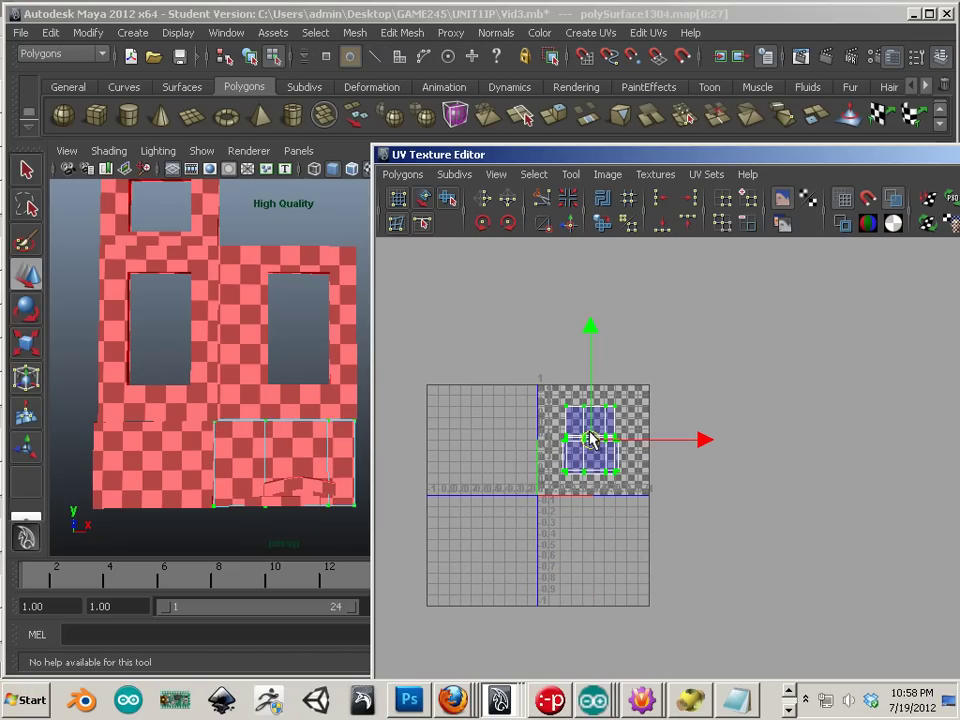
- Select all UVs of the lower left block and move them across into the 0–1 texture square
{"action": "left_click", "coordinate": [188, 471]}
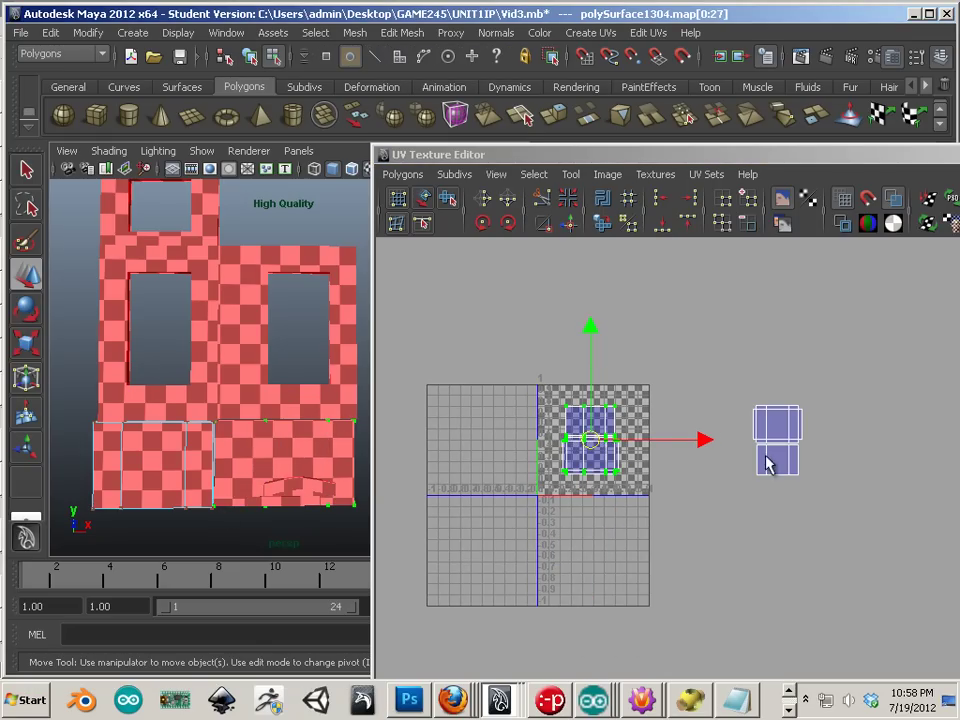
{"action": "left_click", "coordinate": [677, 497]}
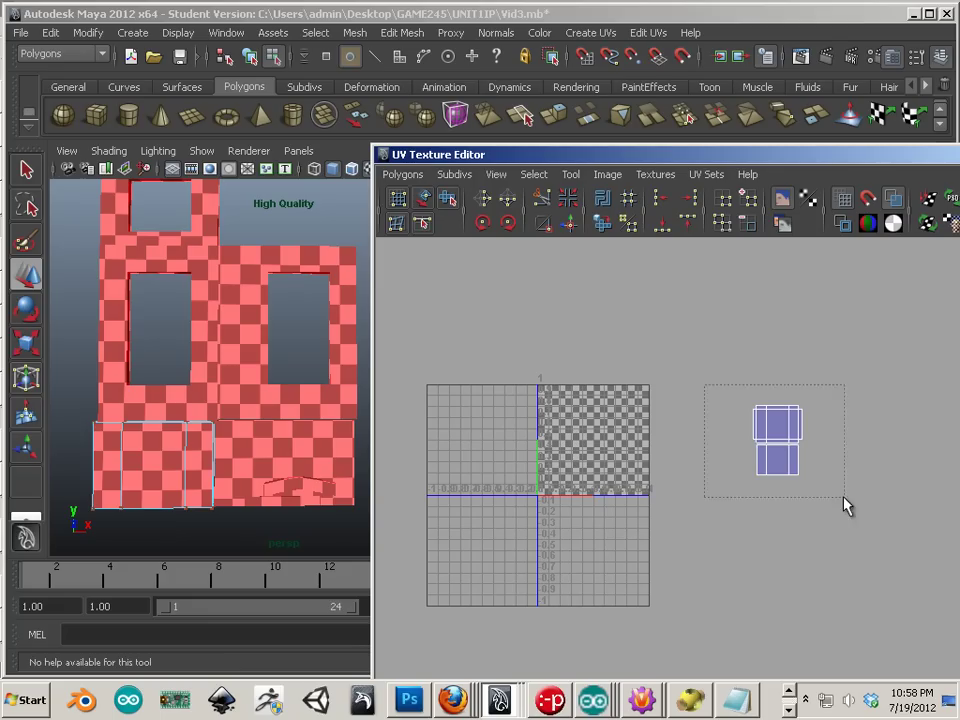
{"action": "left_click_drag", "start_coordinate": [843, 498], "coordinate": [843, 498]}
{"action": "left_click_drag", "start_coordinate": [782, 441], "coordinate": [595, 443]}
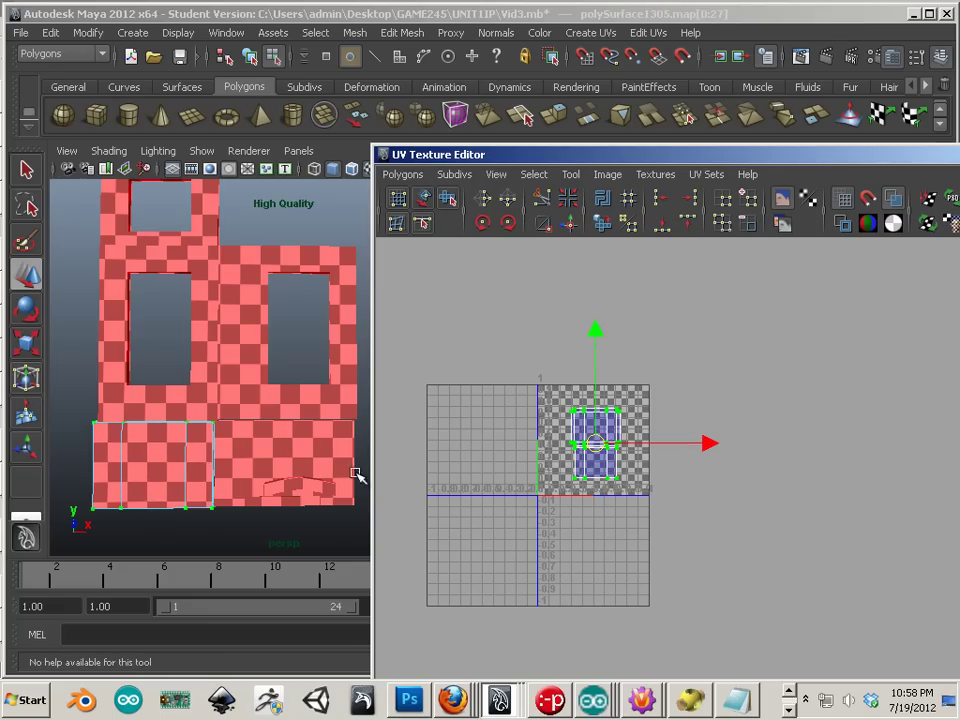
- Select all UVs of the arched strip on the lower right block and move them into the 0–1 texture square
{"action": "left_click", "coordinate": [318, 484]}
{"action": "right_click_drag", "start_coordinate": [326, 377], "coordinate": [407, 377]}
{"action": "left_click", "coordinate": [308, 486]}
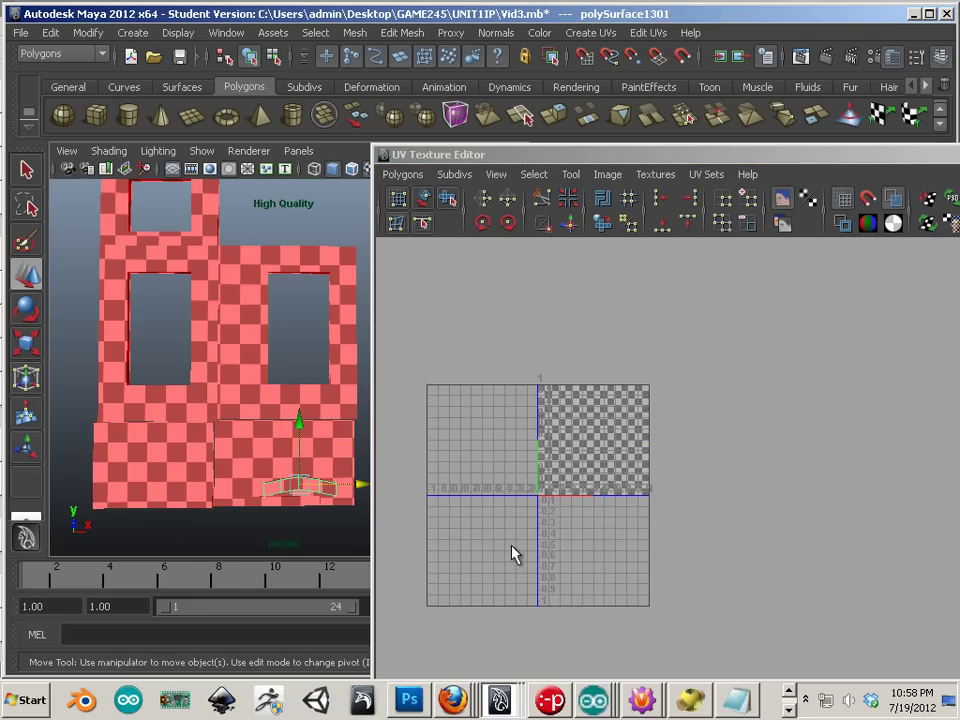
{"action": "key", "text": "a"}
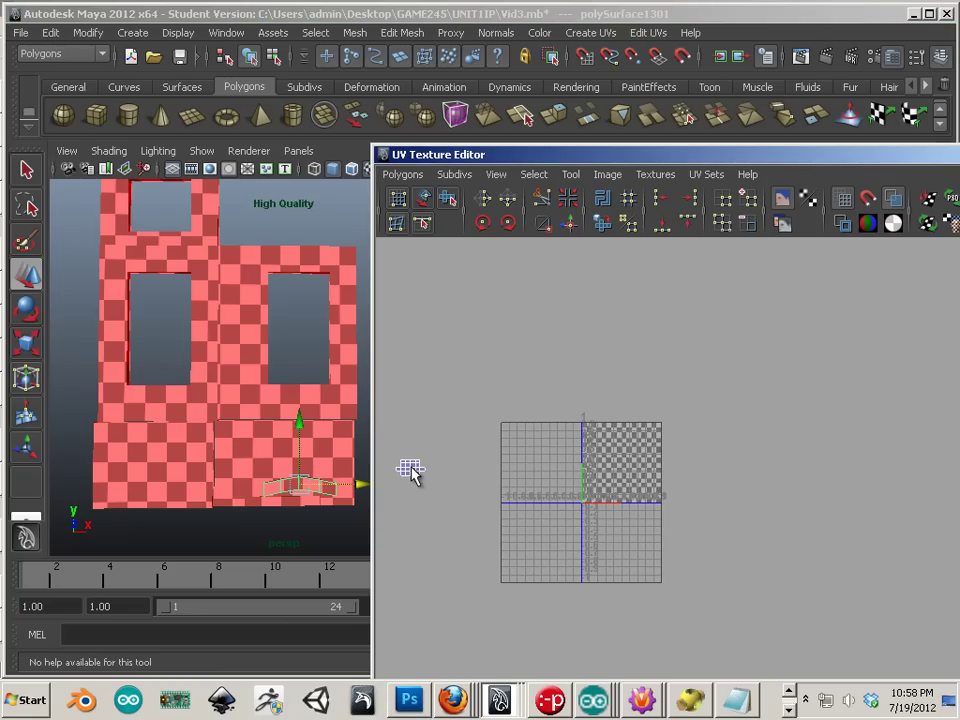
{"action": "right_click_drag", "start_coordinate": [413, 472], "coordinate": [464, 456]}
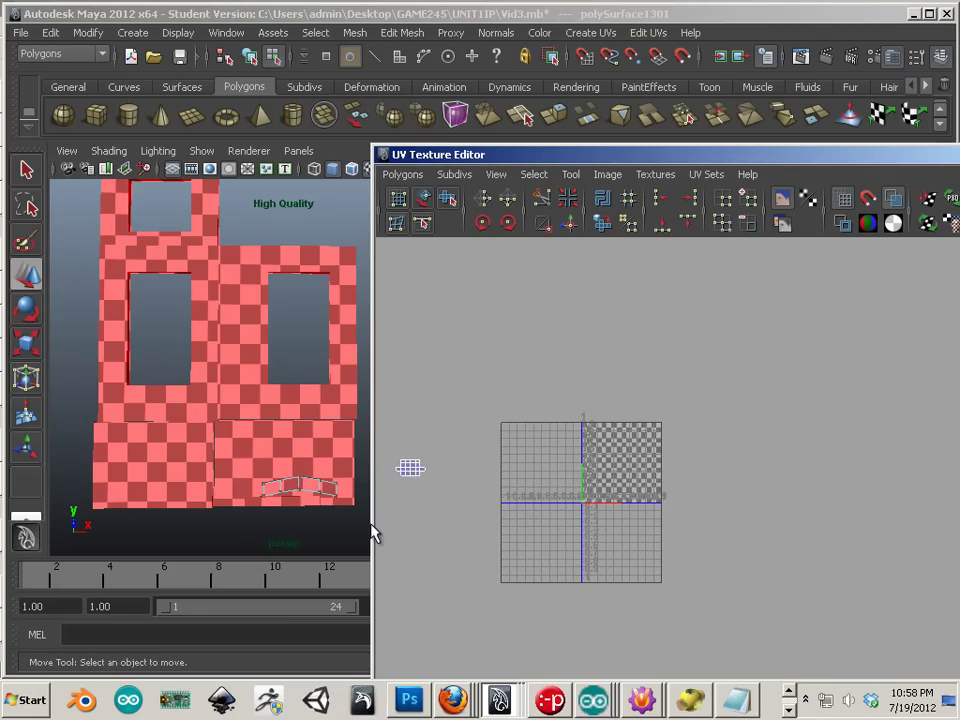
{"action": "left_click_drag", "start_coordinate": [371, 531], "coordinate": [614, 454]}
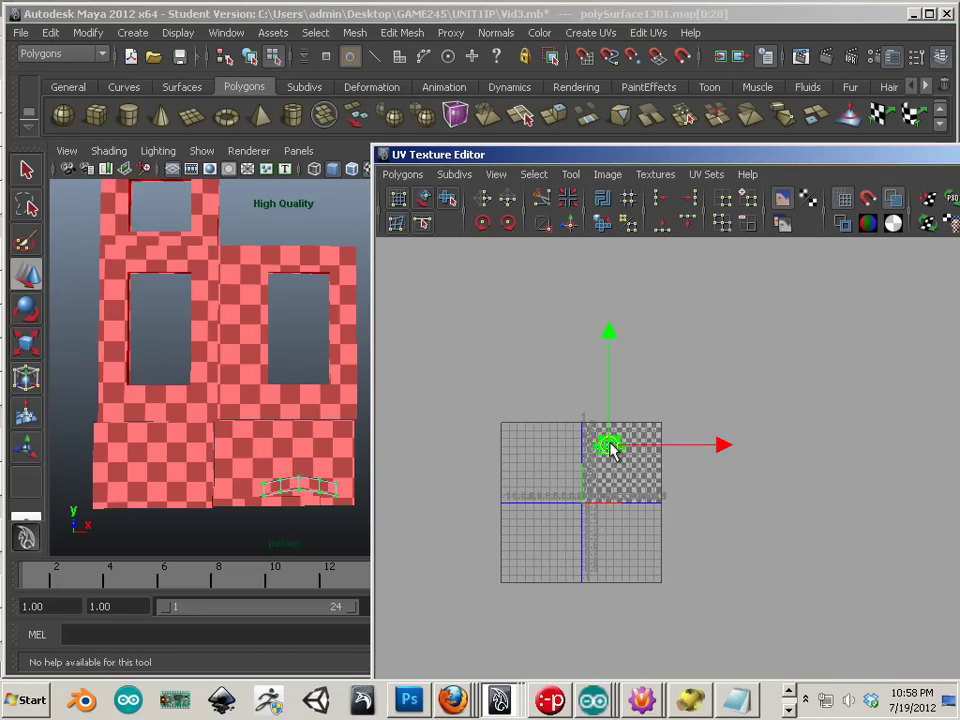
- Select all UVs of the thin straight strip below the arched one and move them into the 0–1 texture square
{"action": "left_click", "coordinate": [310, 503]}
{"action": "right_click_drag", "start_coordinate": [310, 503], "coordinate": [313, 497]}
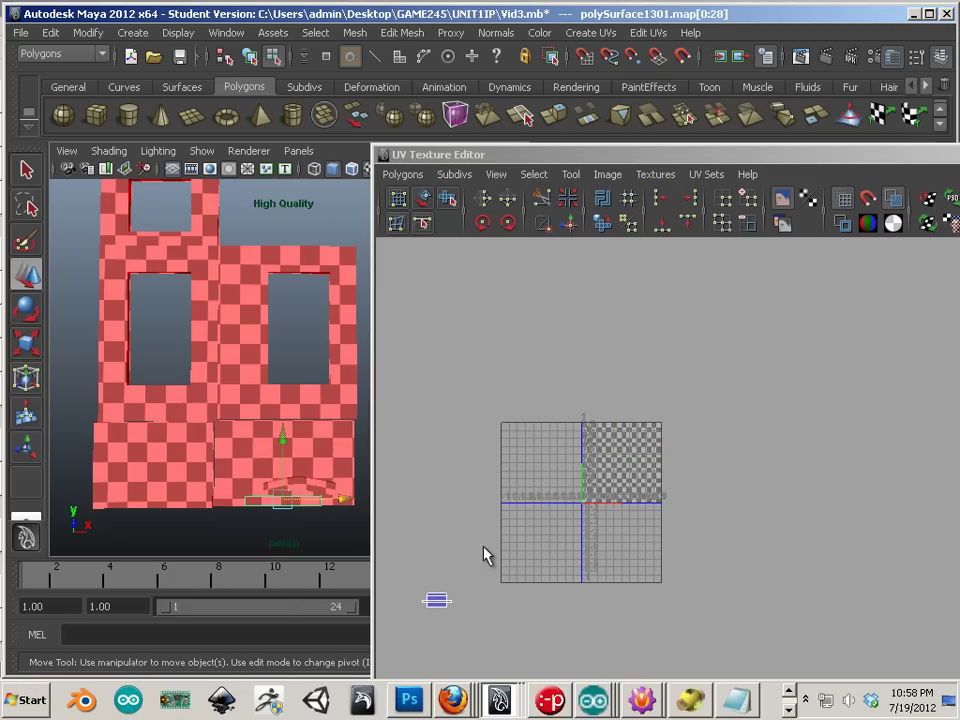
{"action": "right_click_drag", "start_coordinate": [435, 600], "coordinate": [489, 514]}
{"action": "left_click_drag", "start_coordinate": [493, 508], "coordinate": [629, 472]}
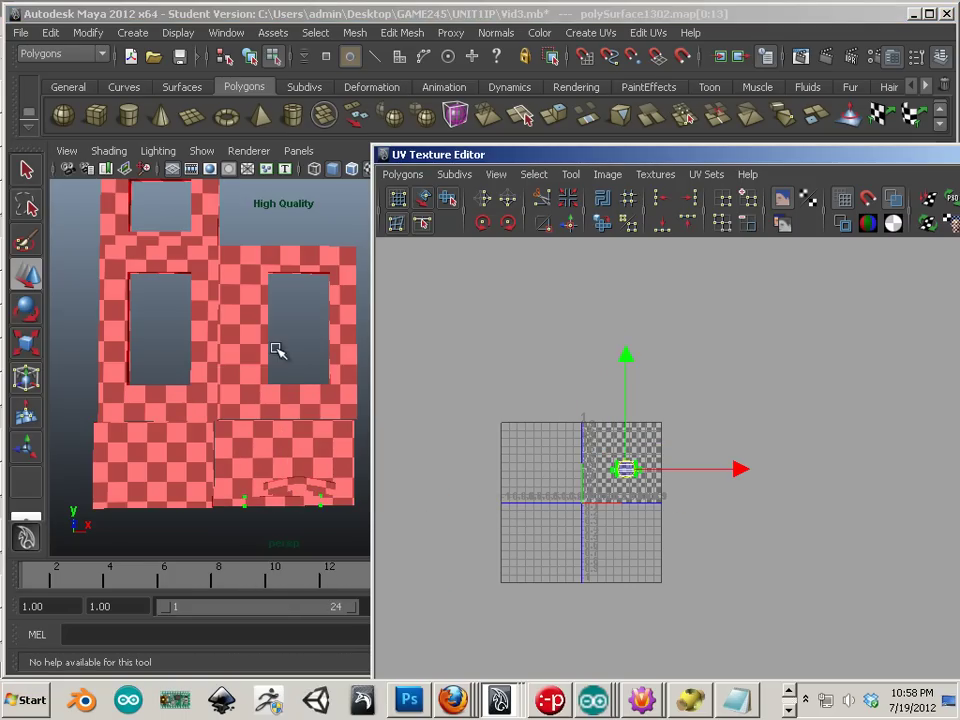
{"action": "left_click_drag", "start_coordinate": [277, 349], "coordinate": [165, 433], "text": "alt"}
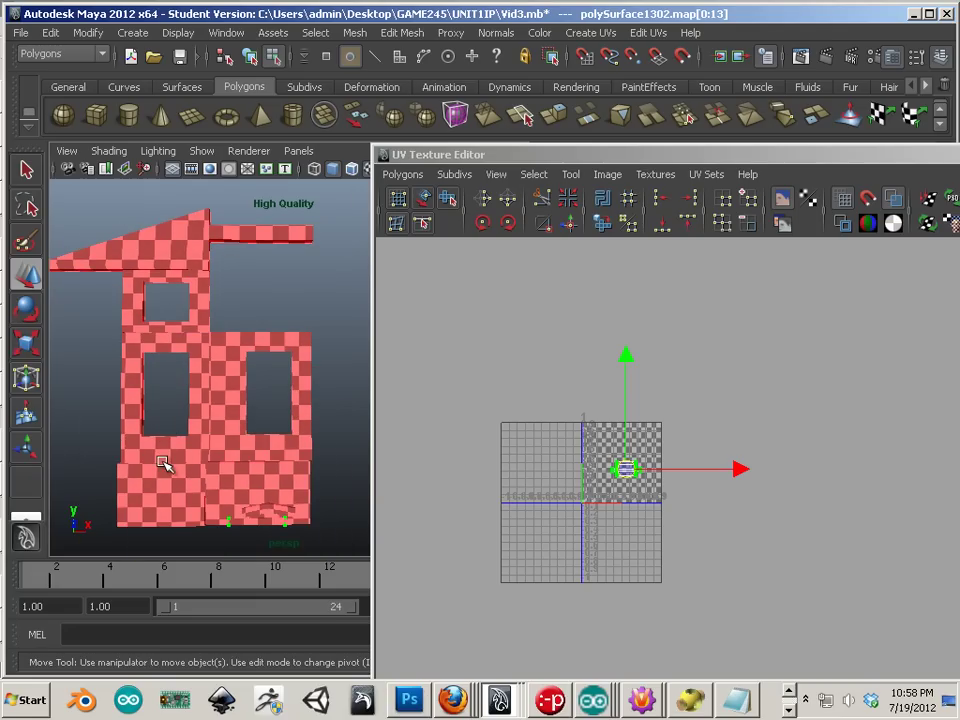
{"action": "left_click", "coordinate": [203, 315]}
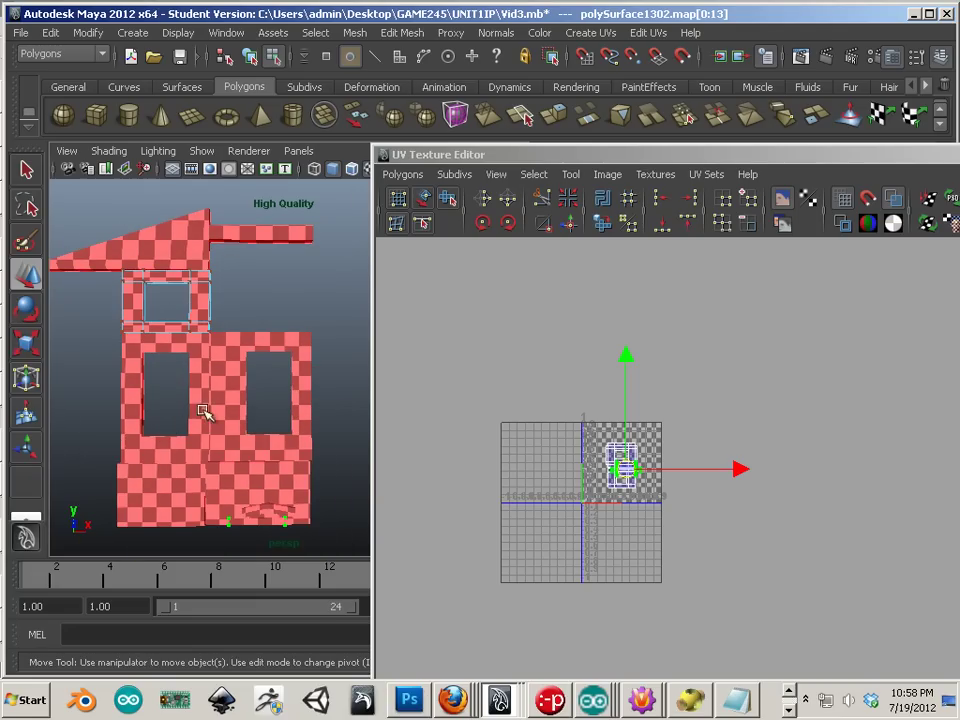
{"action": "middle_click_drag", "start_coordinate": [203, 413], "coordinate": [135, 458], "text": "alt"}
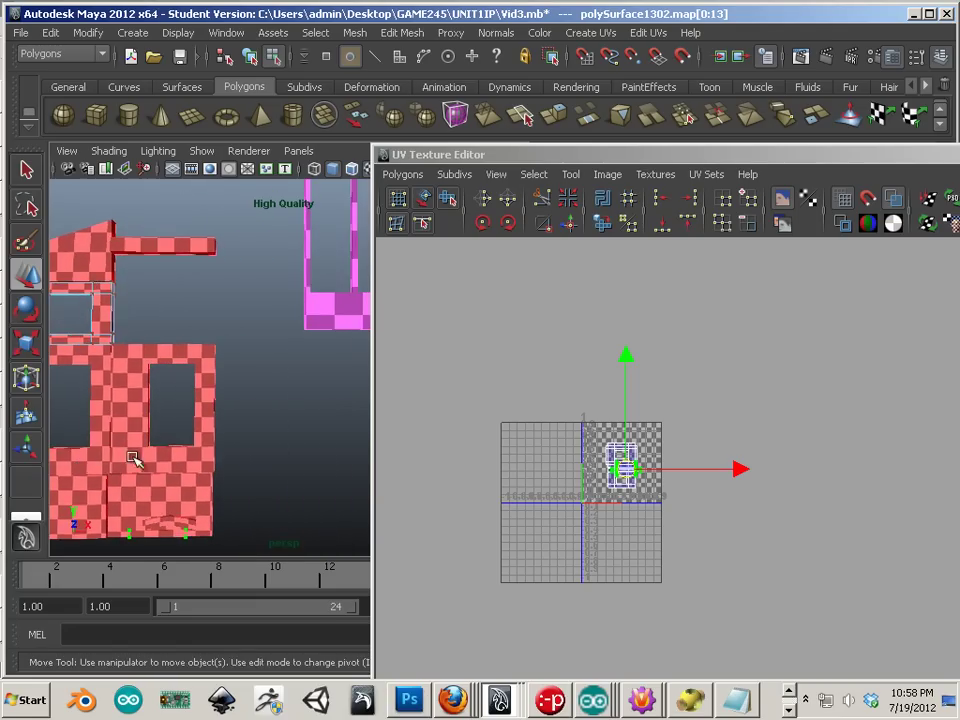
{"action": "right_click_drag", "start_coordinate": [135, 458], "coordinate": [175, 447], "text": "alt"}
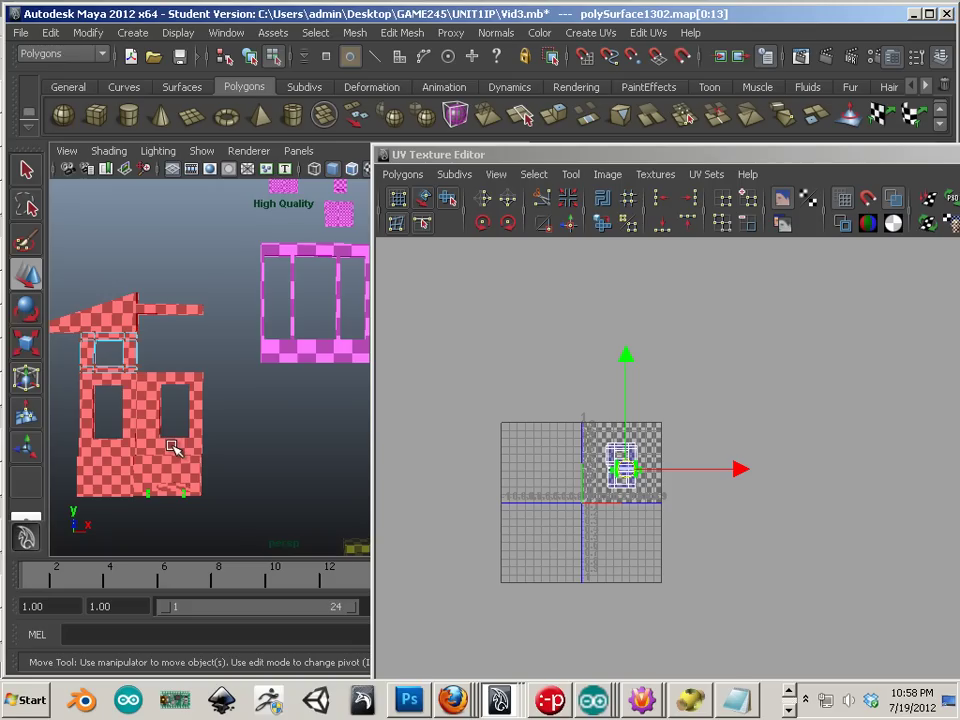